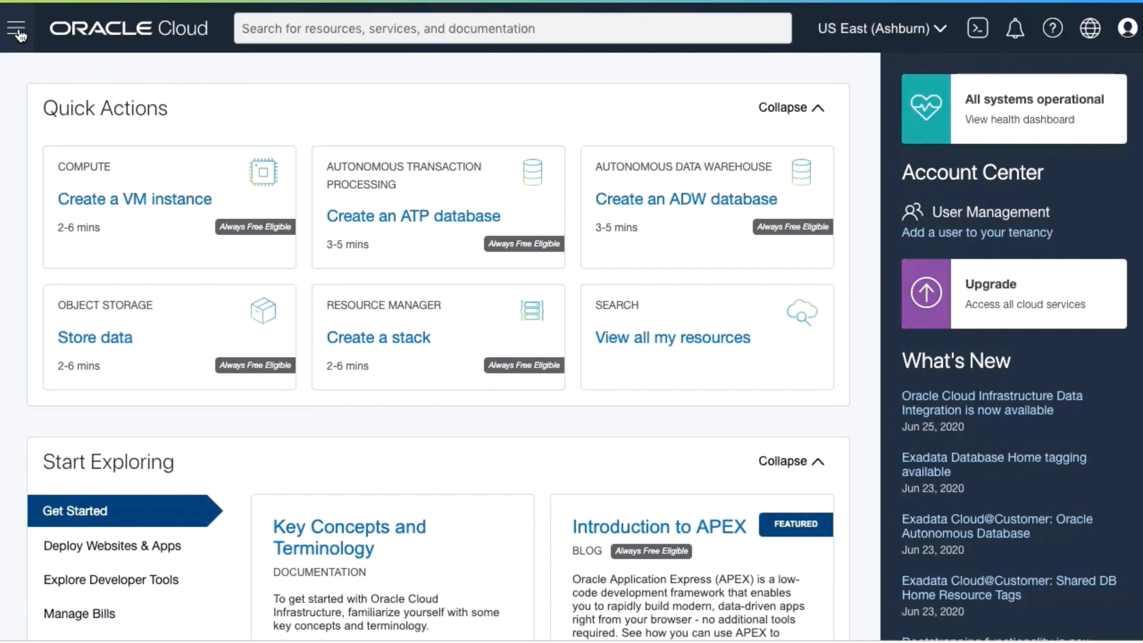
# Step: Start a new database from the Autonomous Transaction Processing list in the Navigation menu
pyautogui.click(18, 33)
pyautogui.click(201, 338)
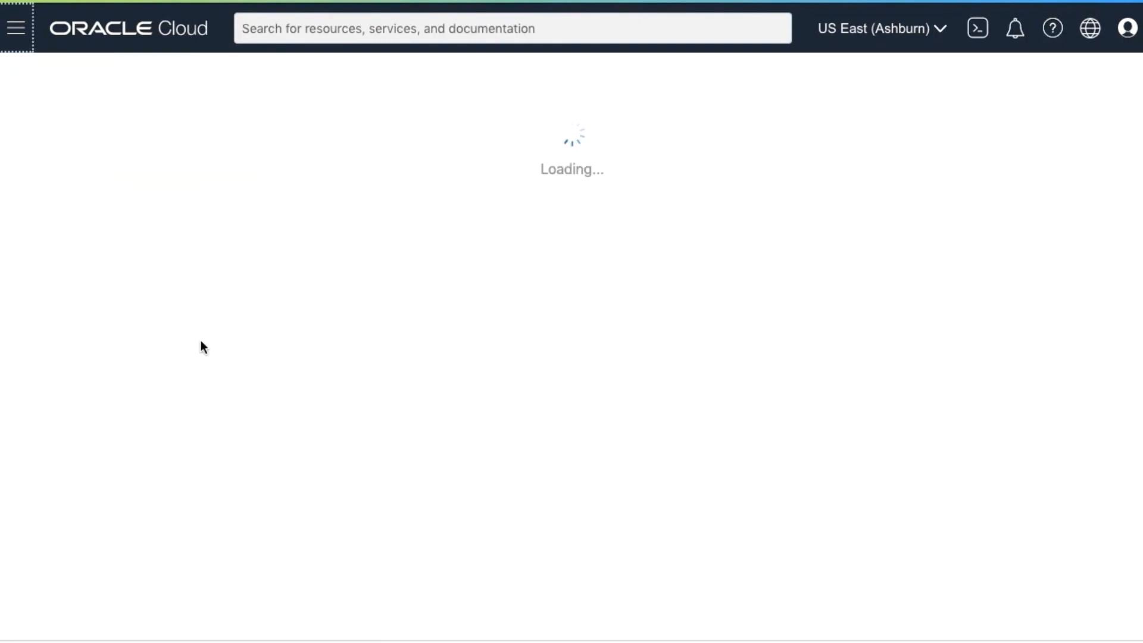
pyautogui.click(384, 203)
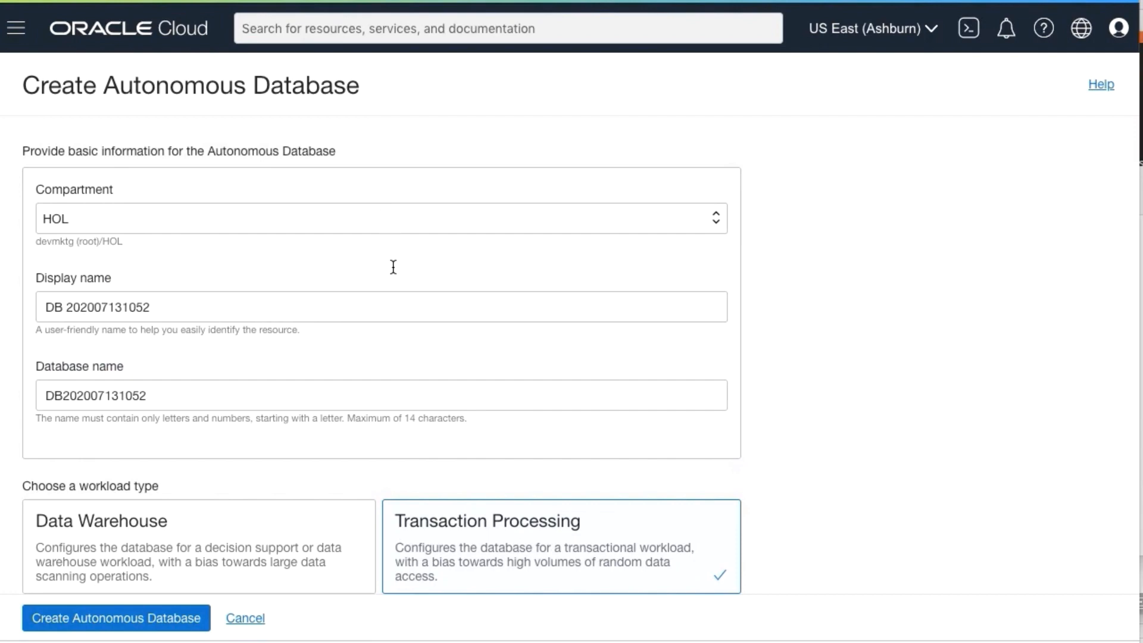
# Step: Enter and confirm the ADMIN password, then submit the Always Free database for creation
pyautogui.scroll(-10, 393, 359)
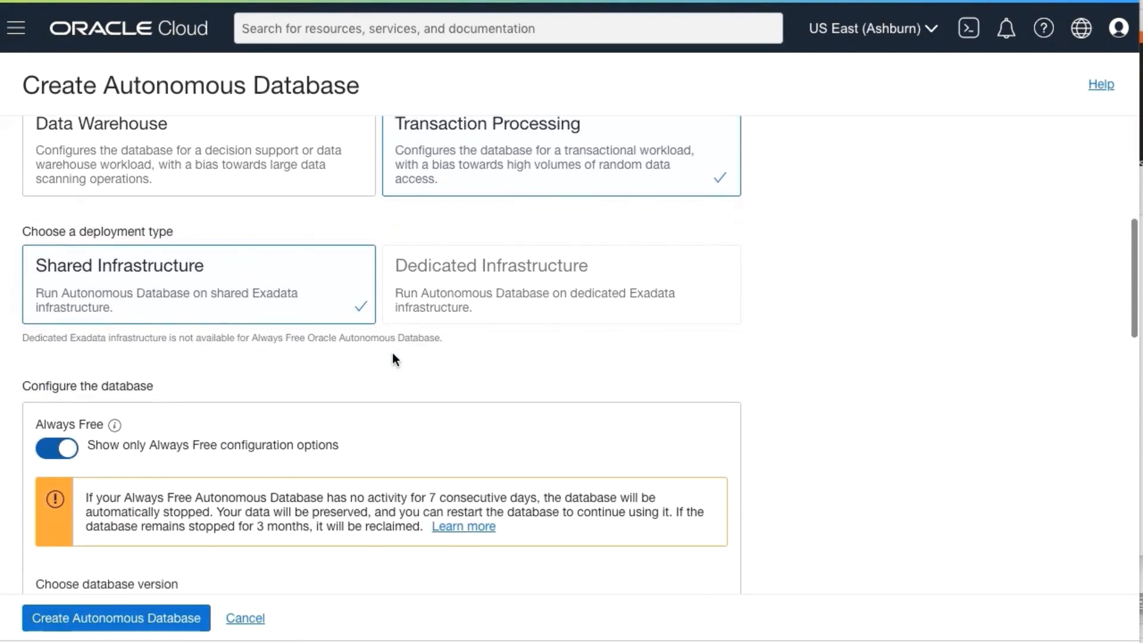
pyautogui.scroll(-5, 392, 353)
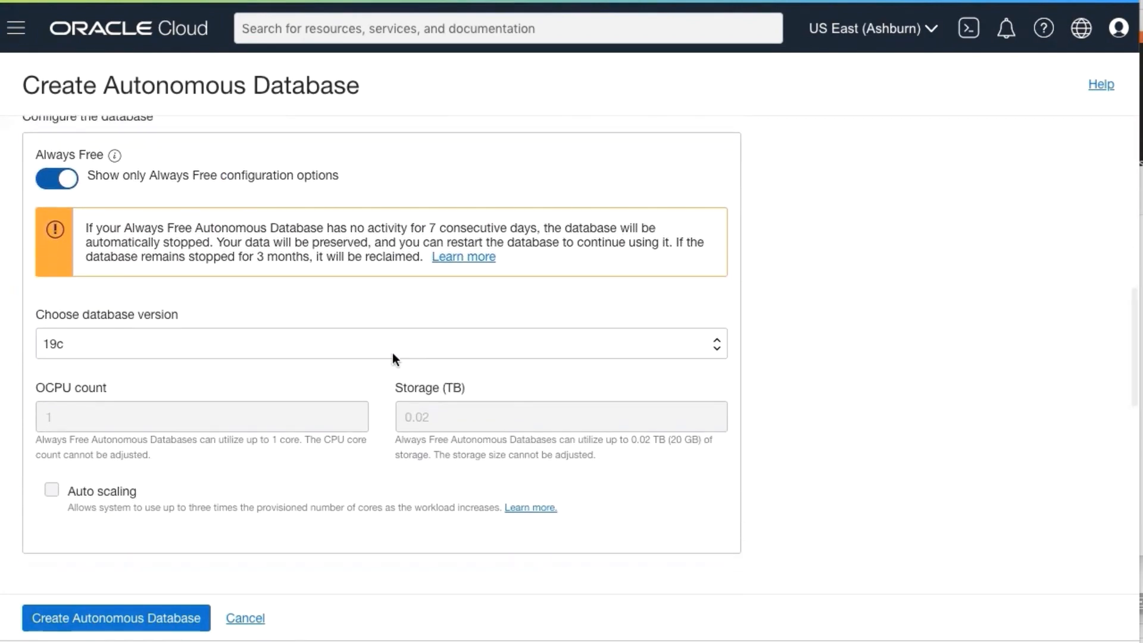
pyautogui.scroll(-5, 392, 352)
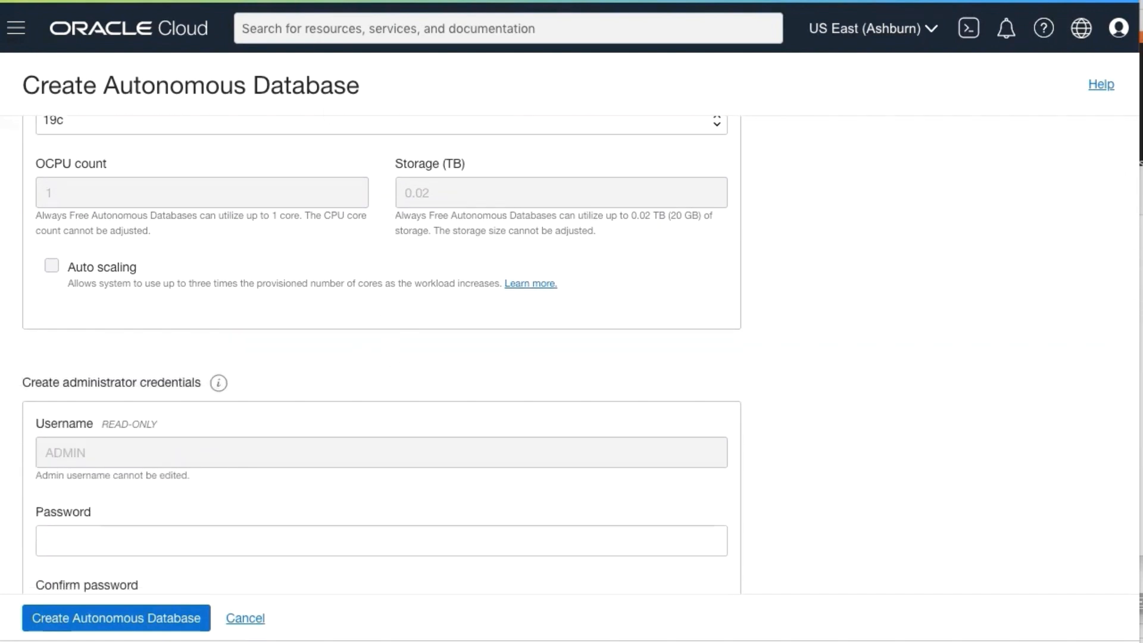
pyautogui.click(93, 538)
pyautogui.hotkey('ctrl', 'v')
pyautogui.scroll(-4, 295, 576)
pyautogui.click(239, 444)
pyautogui.hotkey('ctrl', 'v')
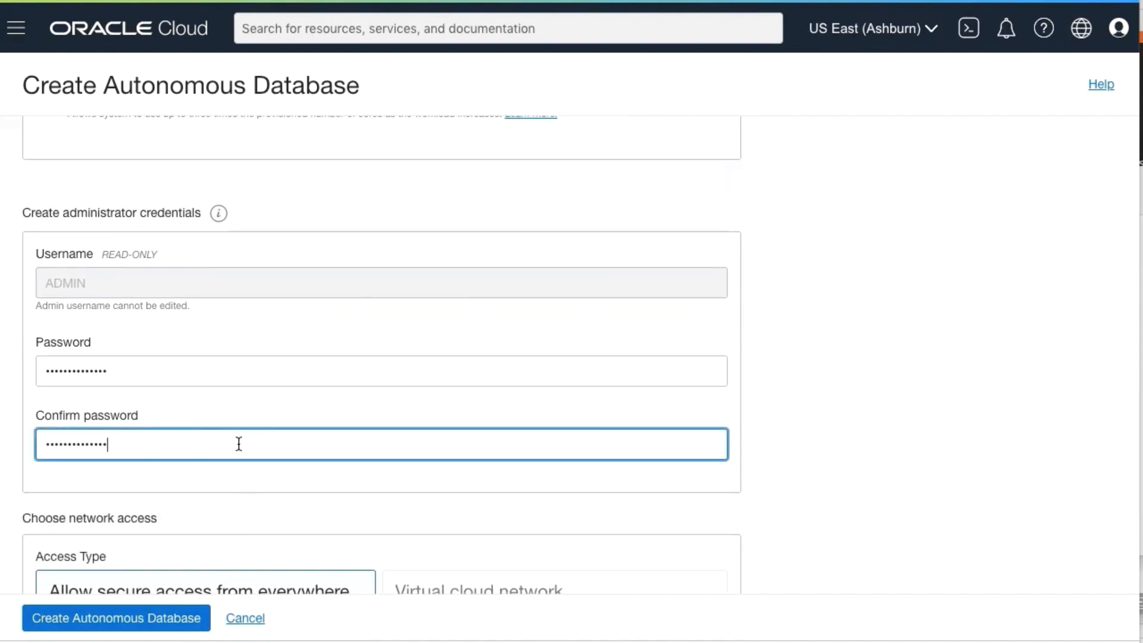
pyautogui.scroll(-6, 287, 506)
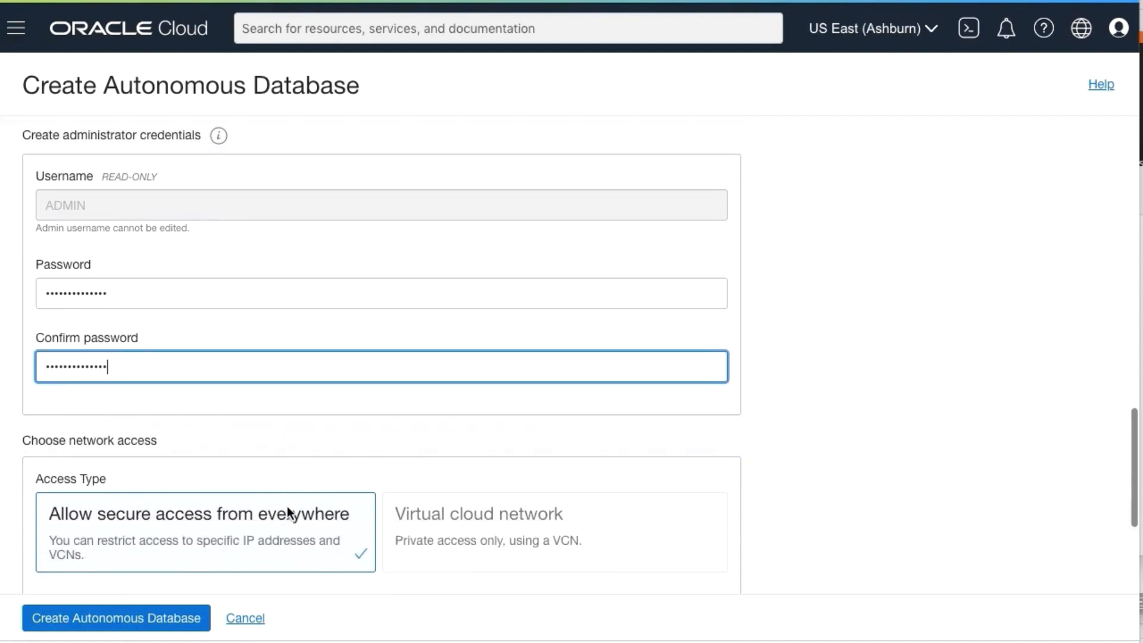
pyautogui.scroll(-1, 287, 506)
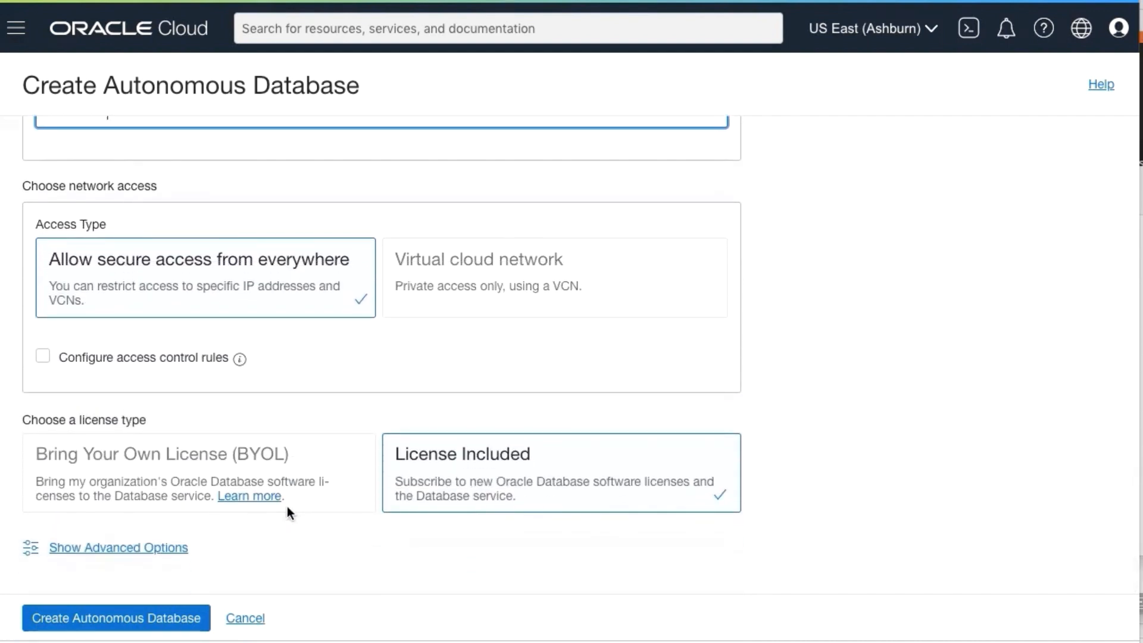
pyautogui.click(136, 619)
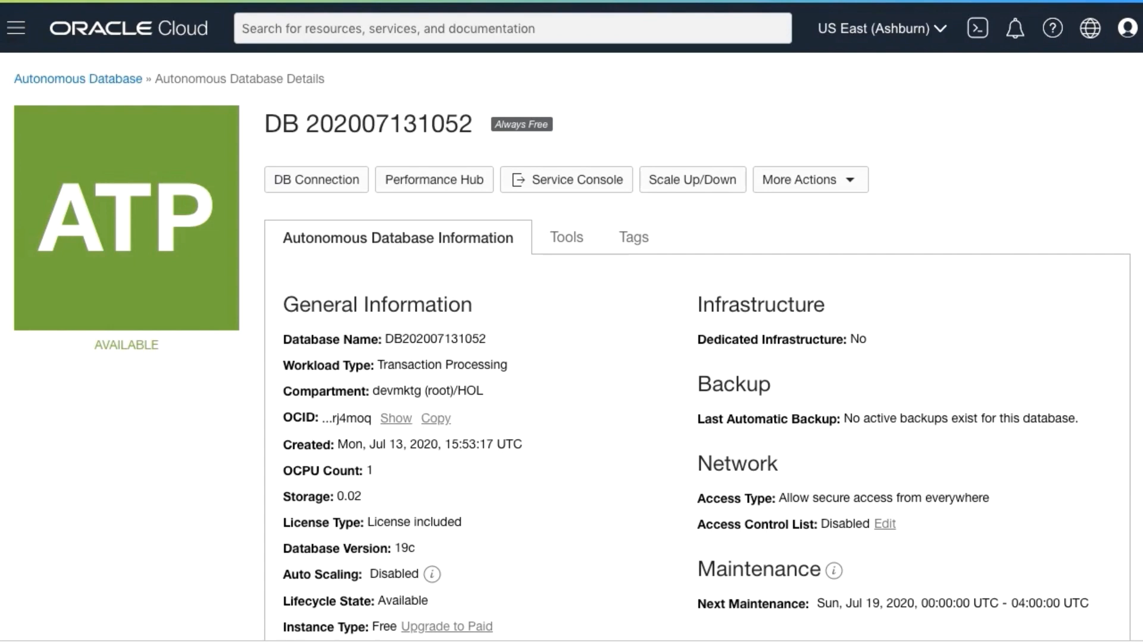
# Step: Launch Oracle APEX from the database Service Console's Development section
pyautogui.click(576, 180)
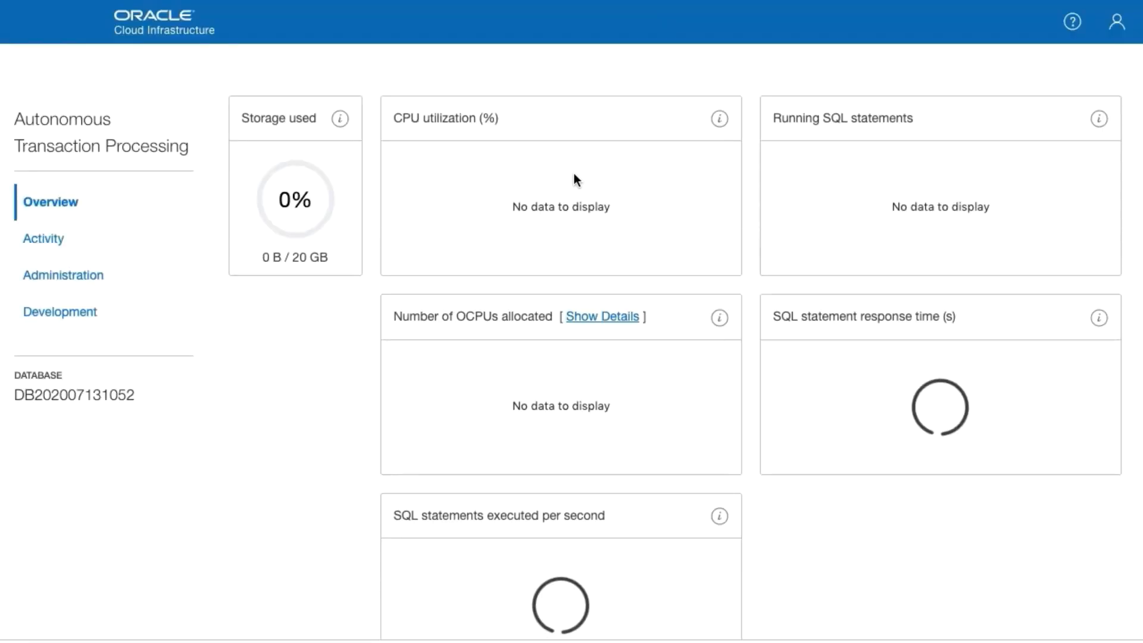
pyautogui.click(49, 322)
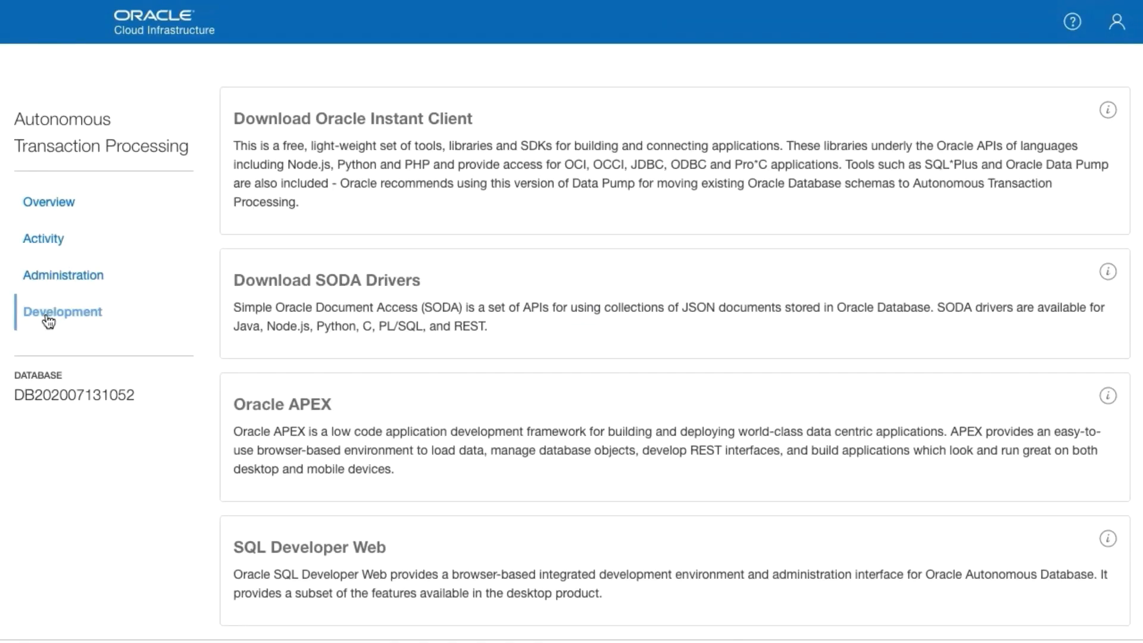
pyautogui.click(294, 404)
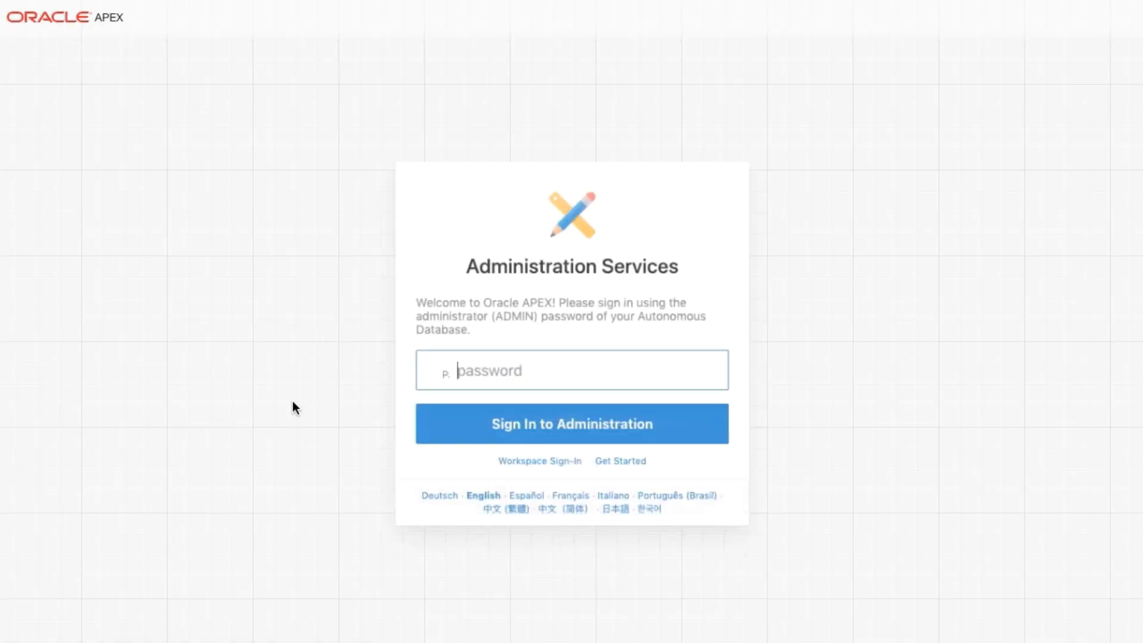
# Step: Sign in to APEX Administration Services with the administrator password
pyautogui.click(497, 350)
pyautogui.hotkey('ctrl', 'v')
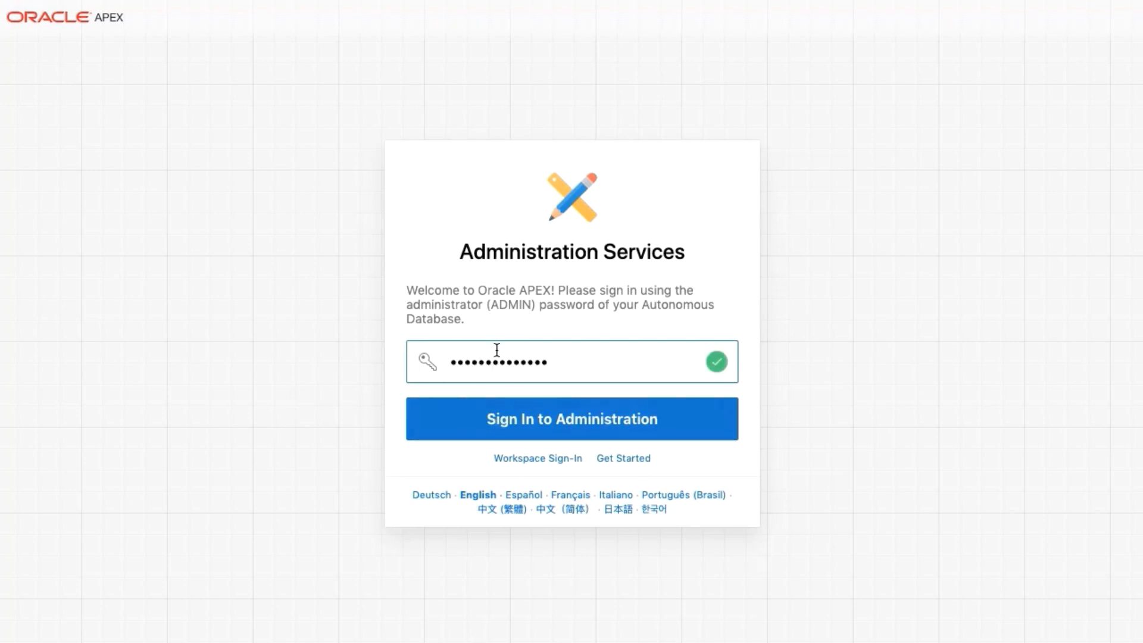
pyautogui.click(543, 426)
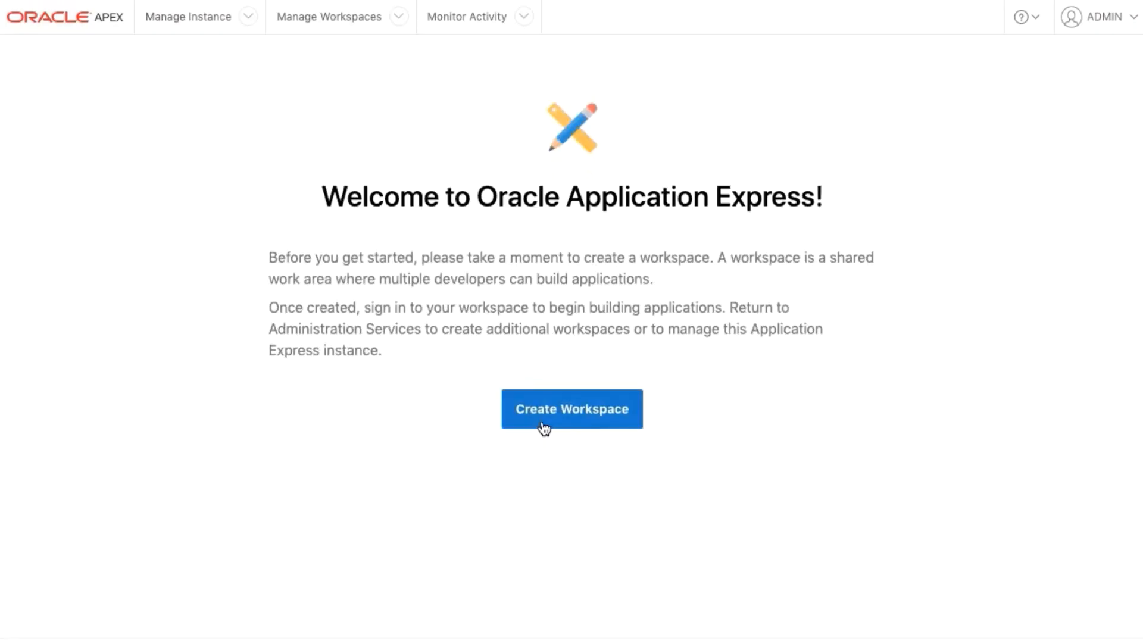
# Step: Create the DEMO workspace for database user DEMO with a password and open its sign-in
pyautogui.click(574, 415)
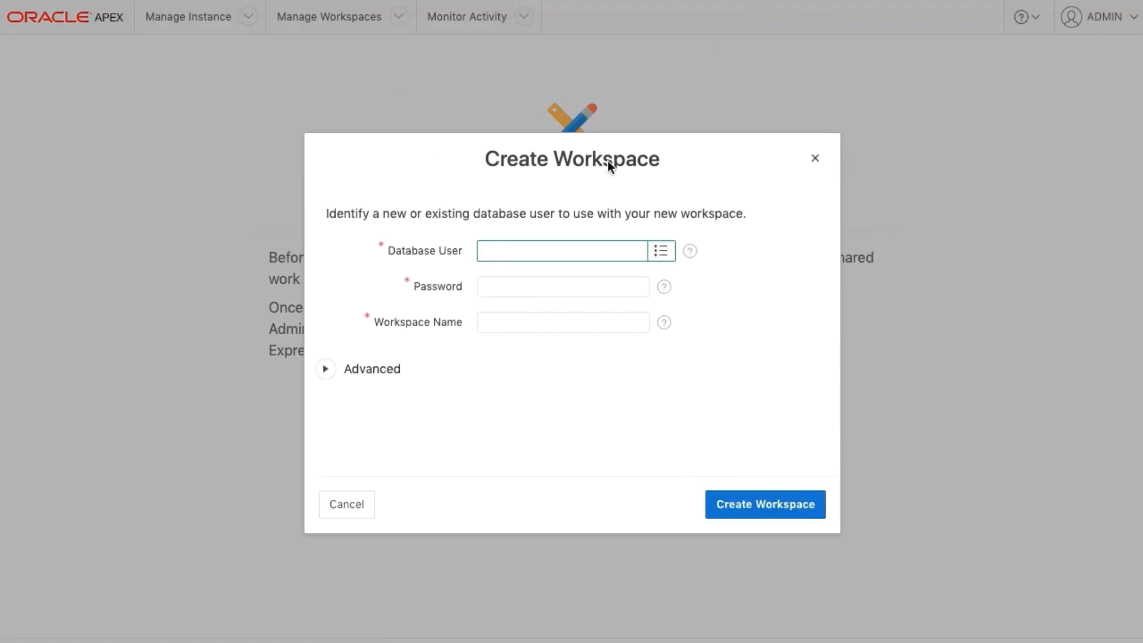
pyautogui.write('DEMO')
pyautogui.click(533, 287)
pyautogui.hotkey('ctrl', 'v')
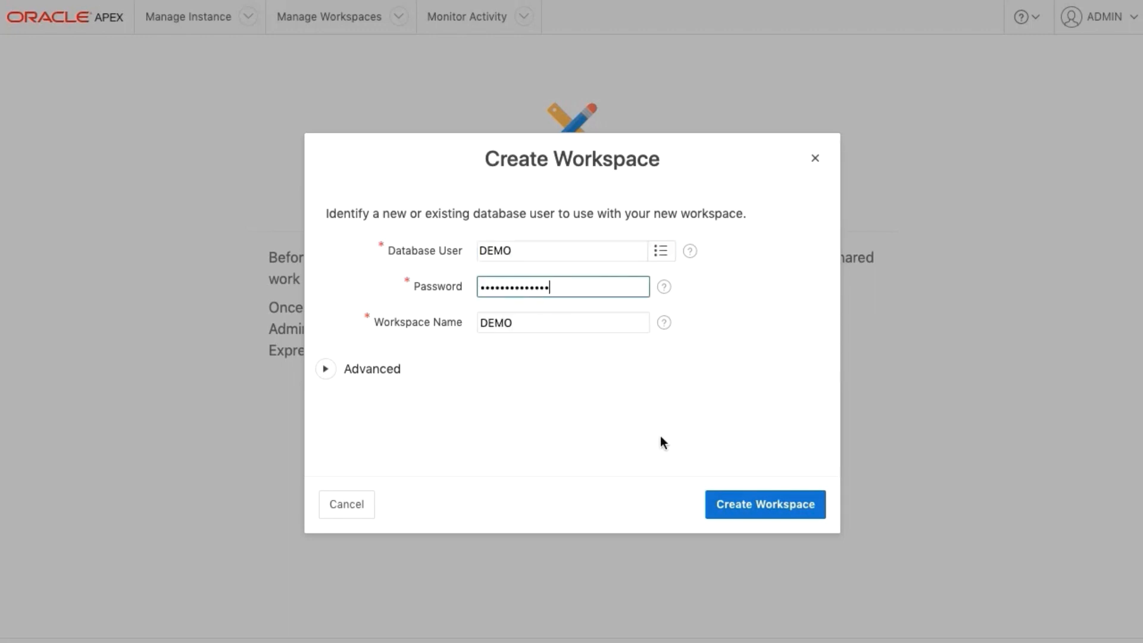
pyautogui.click(761, 509)
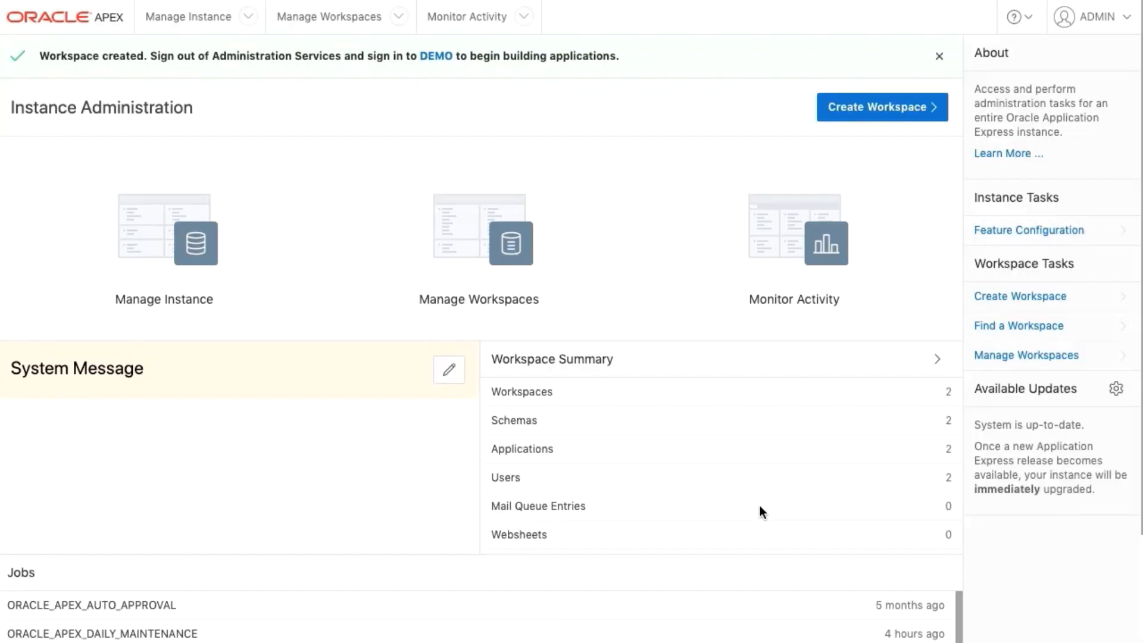
pyautogui.click(436, 58)
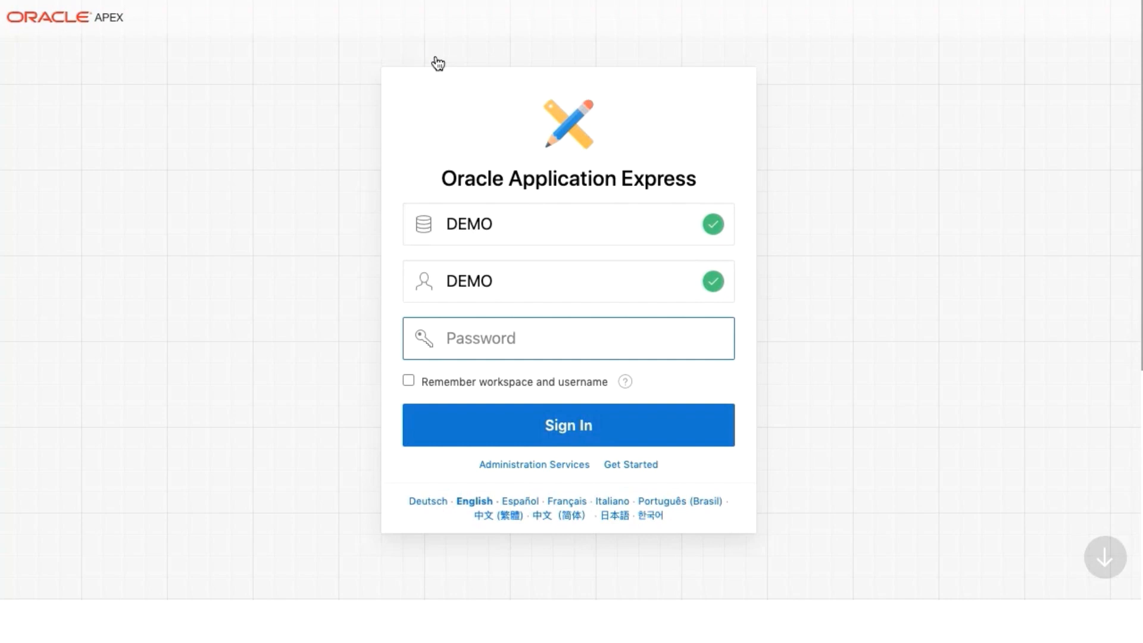
# Step: Sign in to the DEMO workspace, remembering the workspace and username
pyautogui.press('super+v')
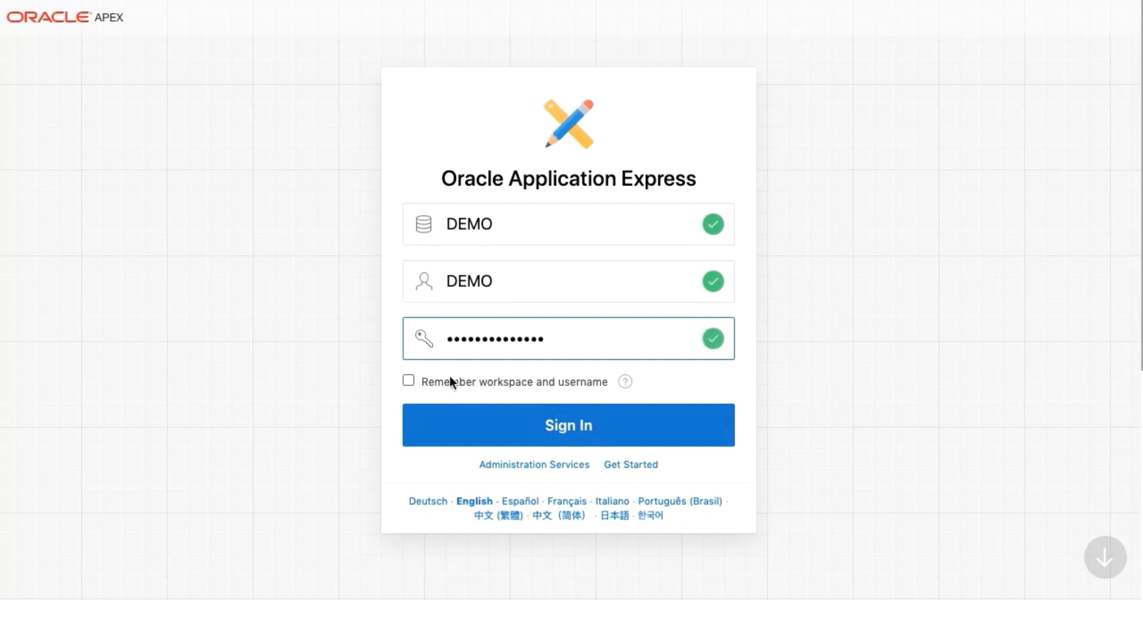
pyautogui.click(409, 380)
pyautogui.click(568, 433)
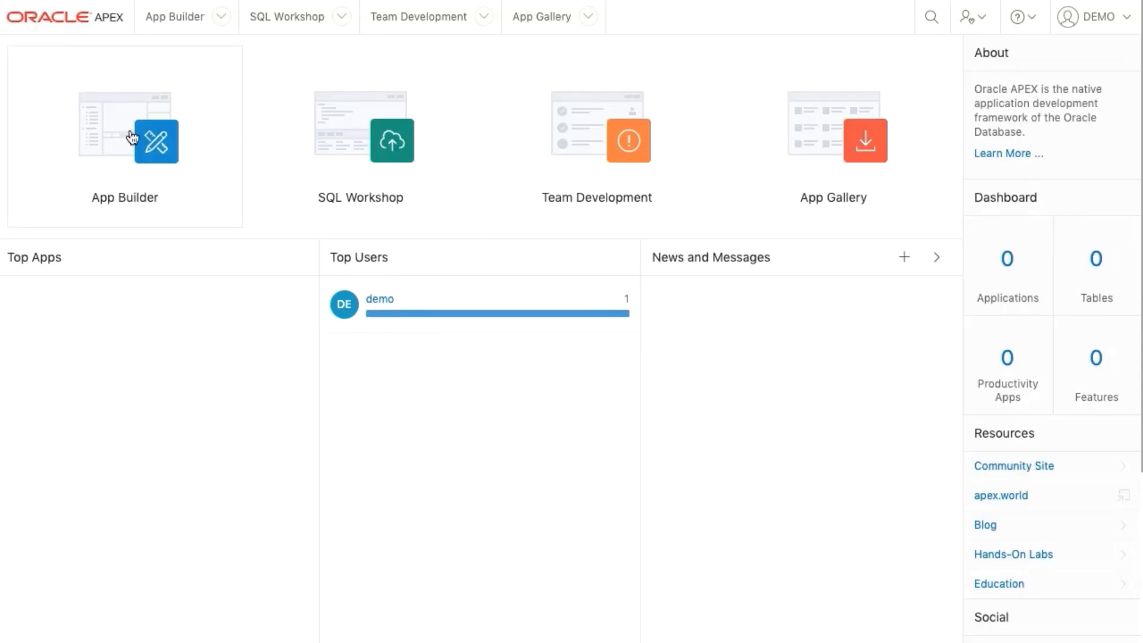
# Step: Start a new application from a file using the pasted Project and Tasks sample data
pyautogui.click(95, 127)
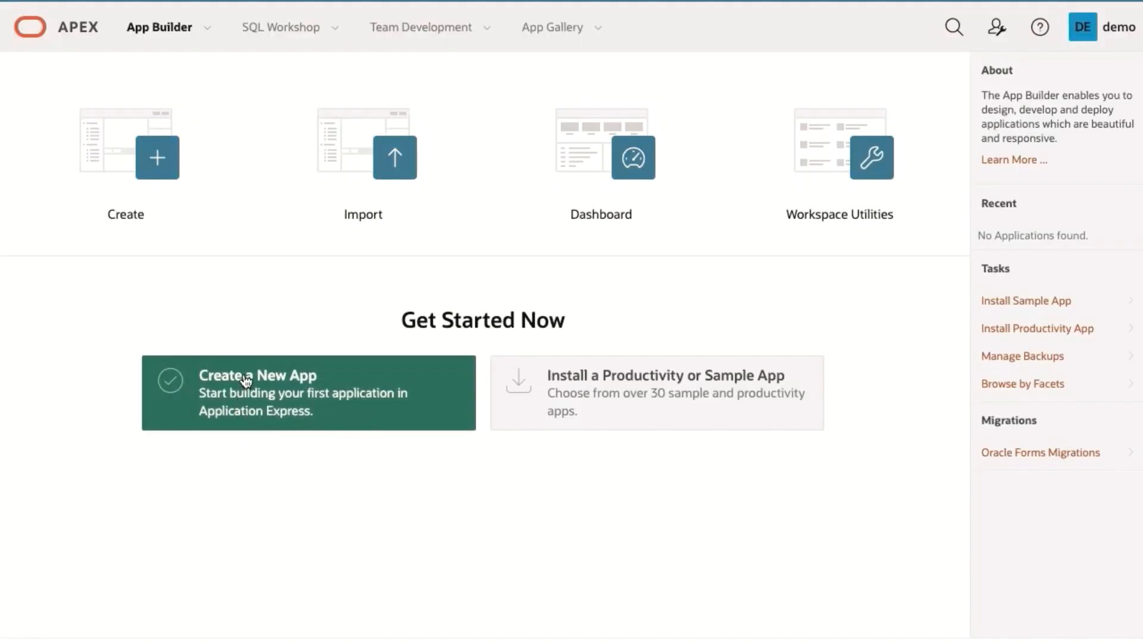
pyautogui.click(246, 381)
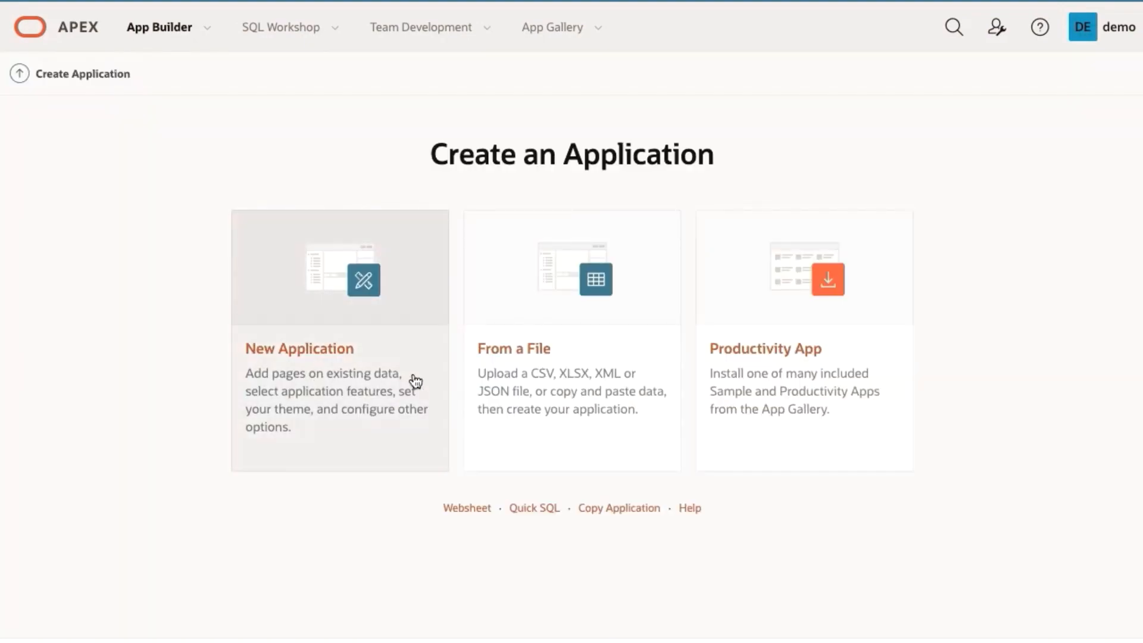
pyautogui.click(506, 355)
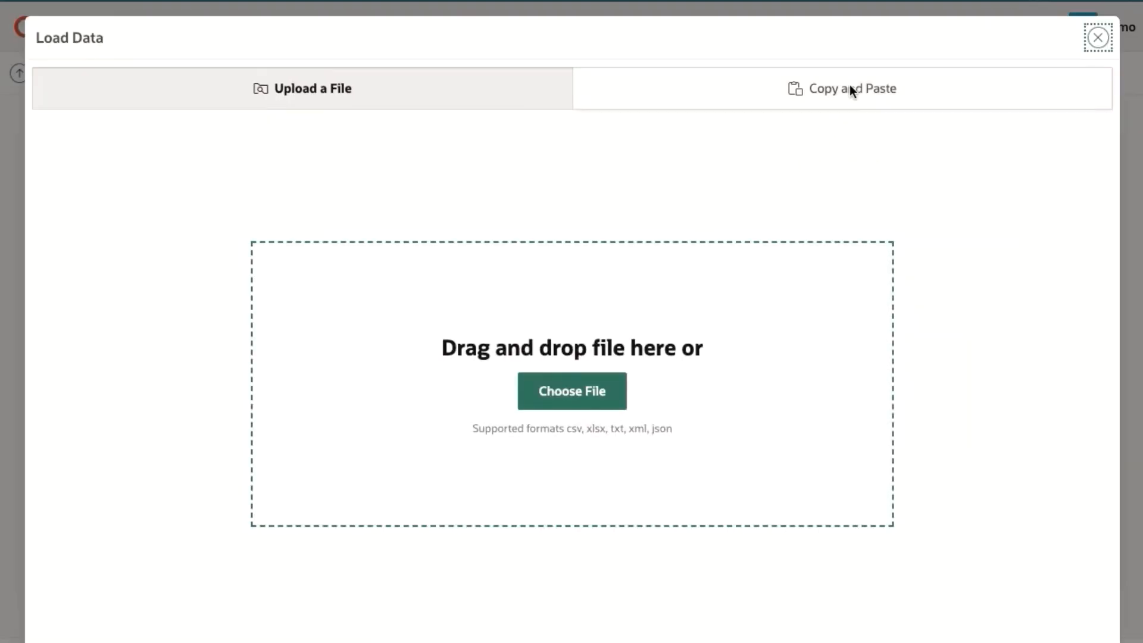
pyautogui.click(851, 90)
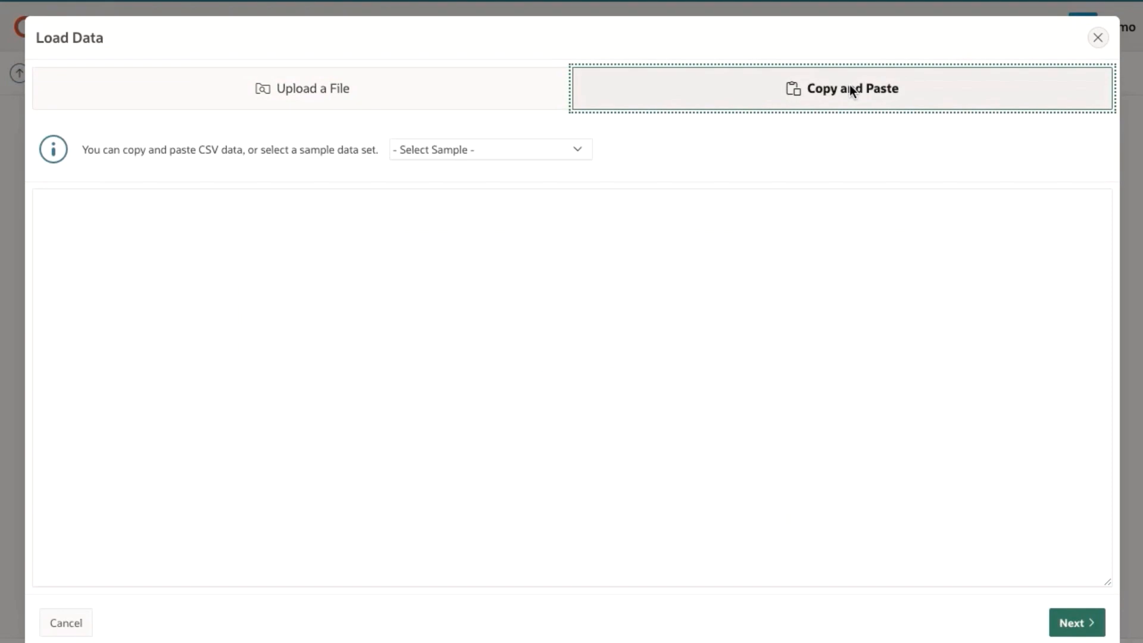
pyautogui.click(579, 151)
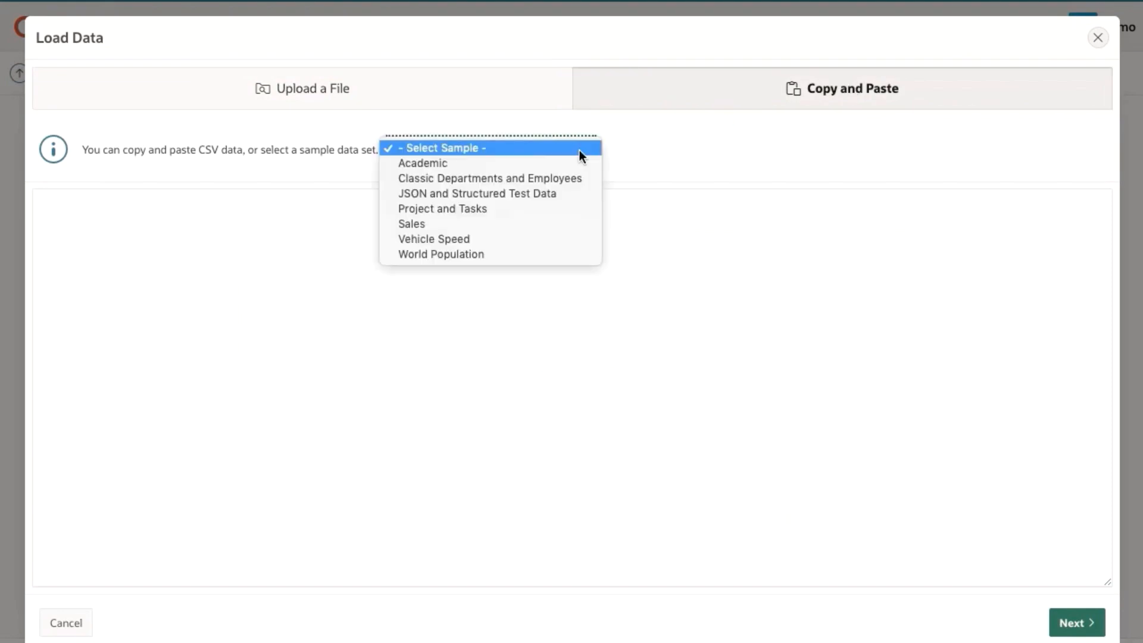
pyautogui.click(444, 208)
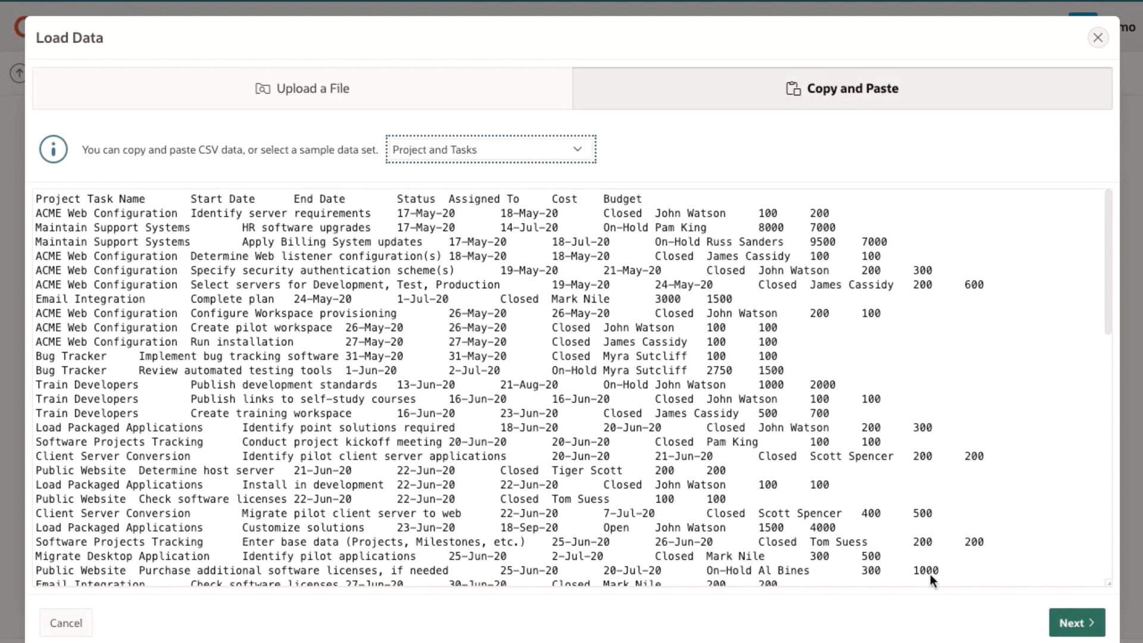
pyautogui.click(1077, 625)
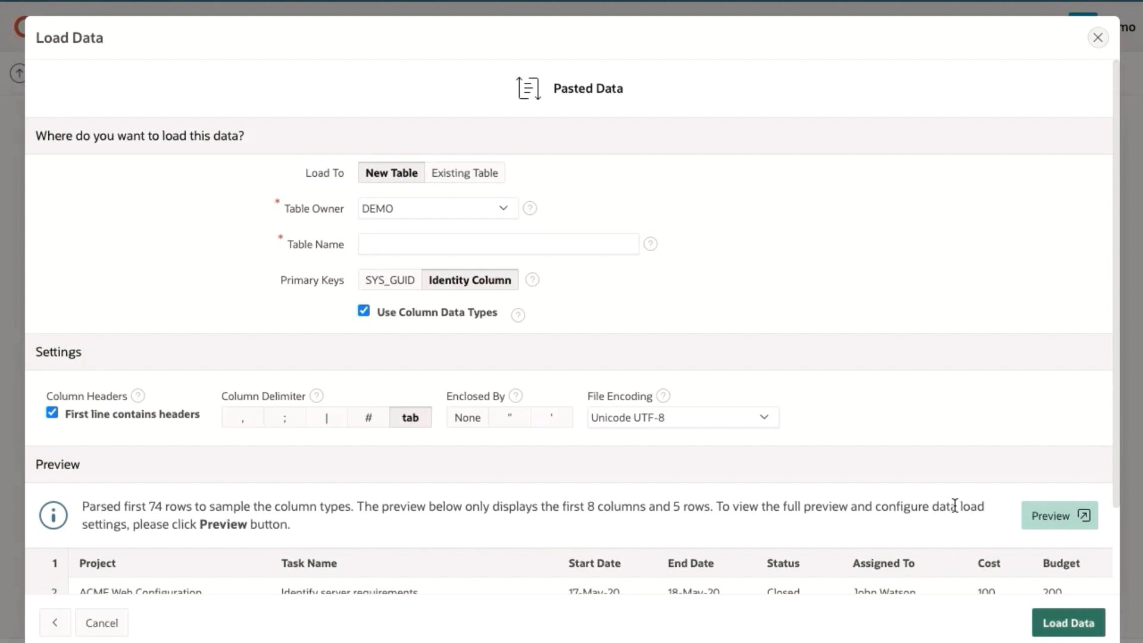
# Step: Name the new table PROJECT_TASKS and load the sample data into it
pyautogui.click(537, 242)
pyautogui.write('PROJECT')
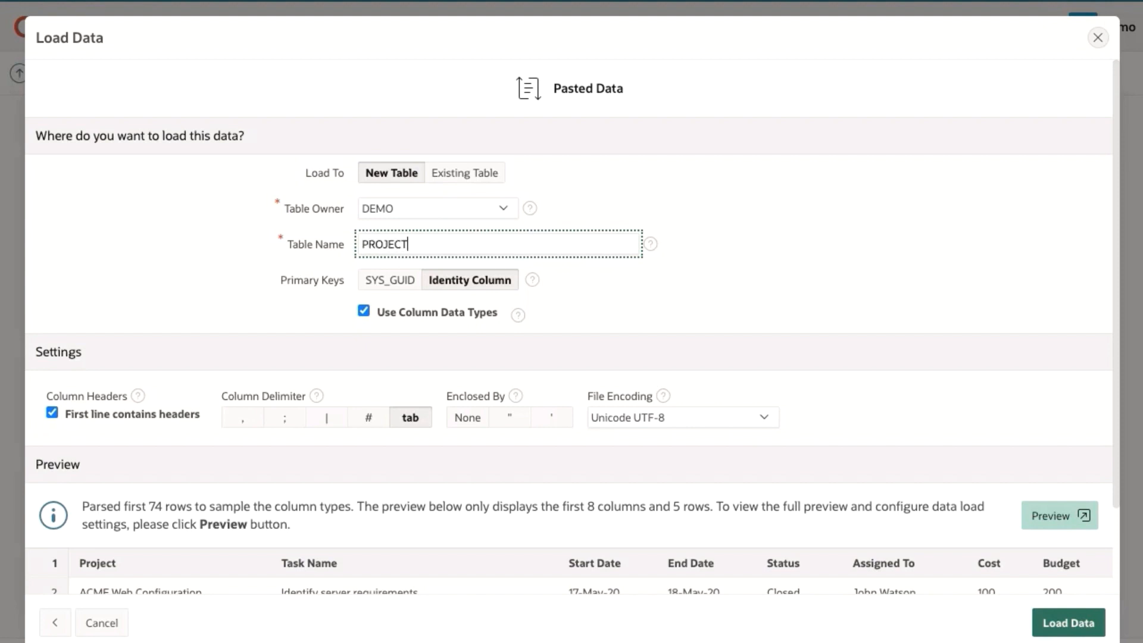
pyautogui.write('_TASKS')
pyautogui.click(674, 283)
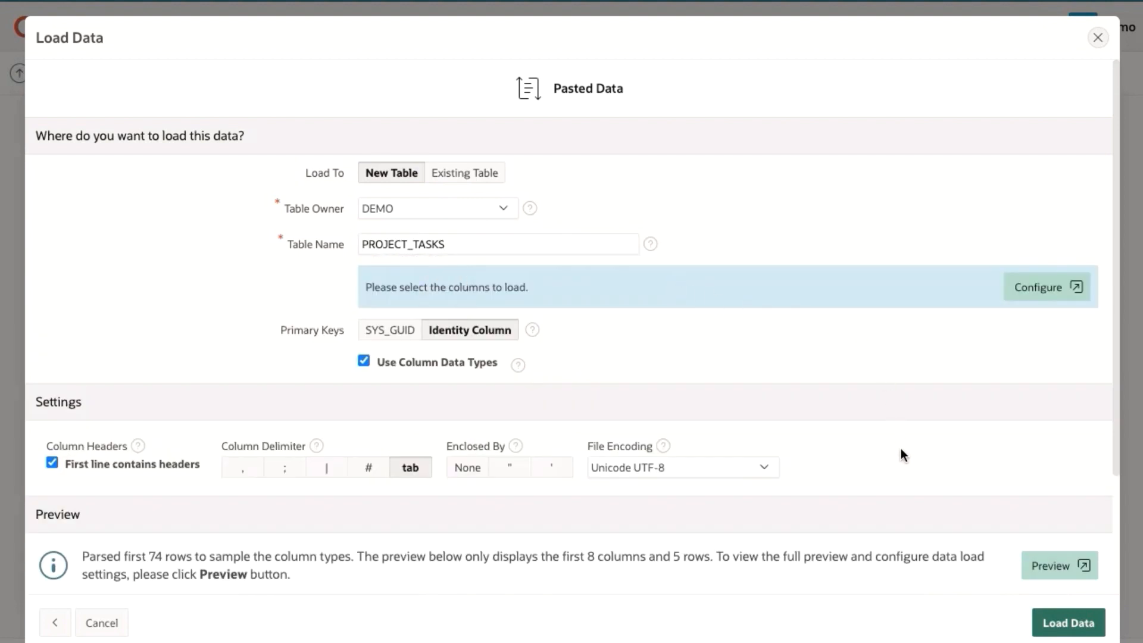
pyautogui.scroll(-3, 901, 449)
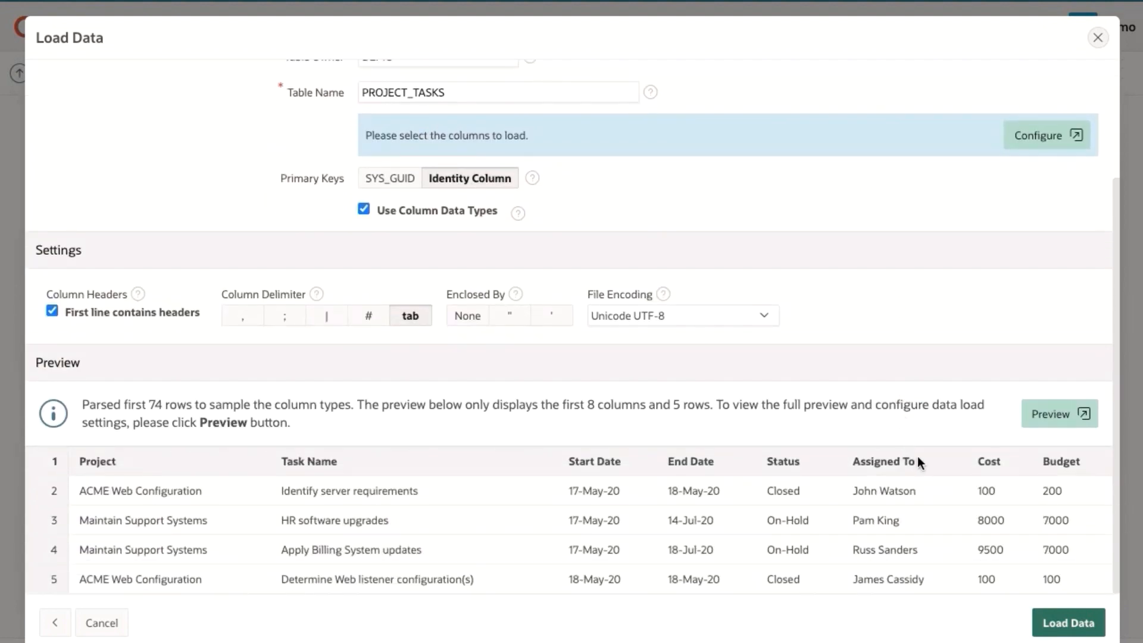
pyautogui.click(1066, 627)
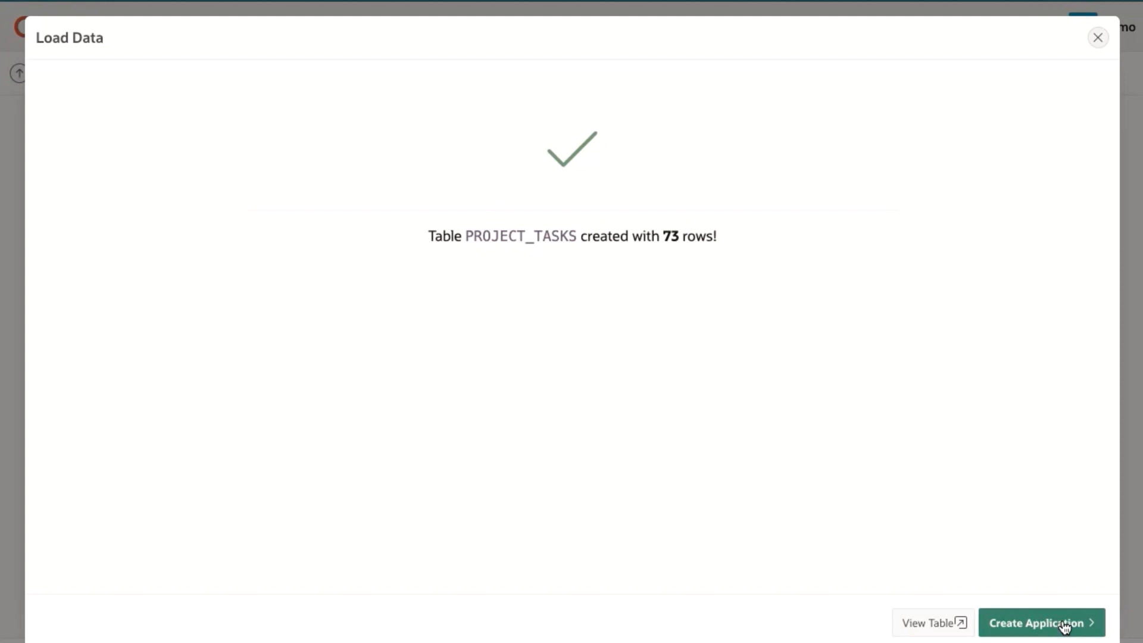
# Step: Create the Project Tasks application on PROJECT_TASKS with all six optional features checked
pyautogui.click(1064, 625)
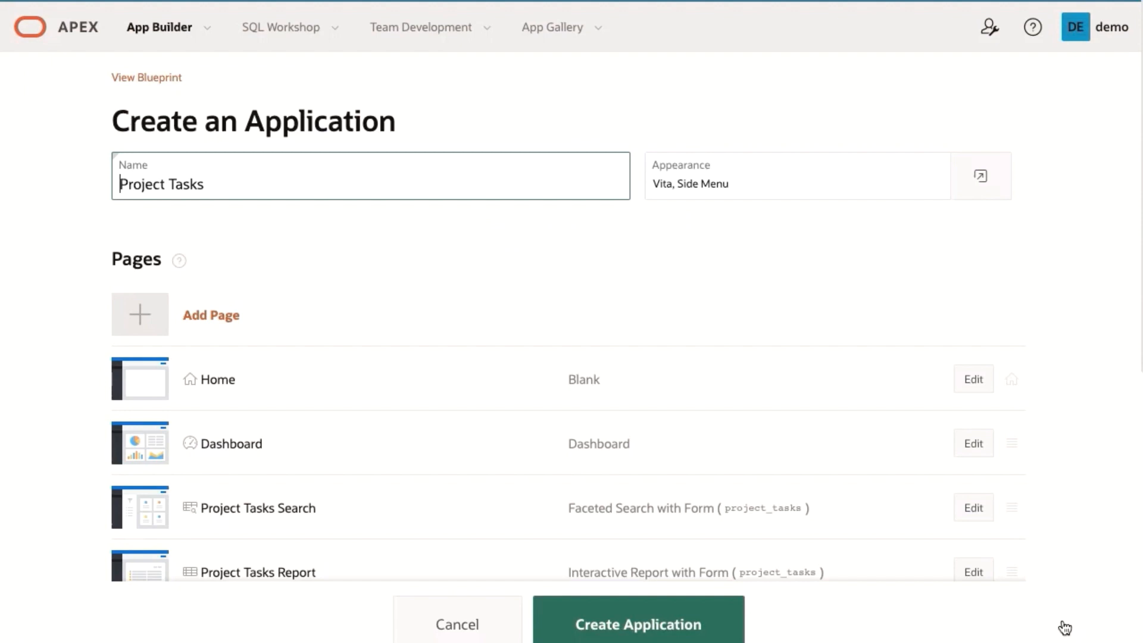
pyautogui.scroll(-7, 1046, 509)
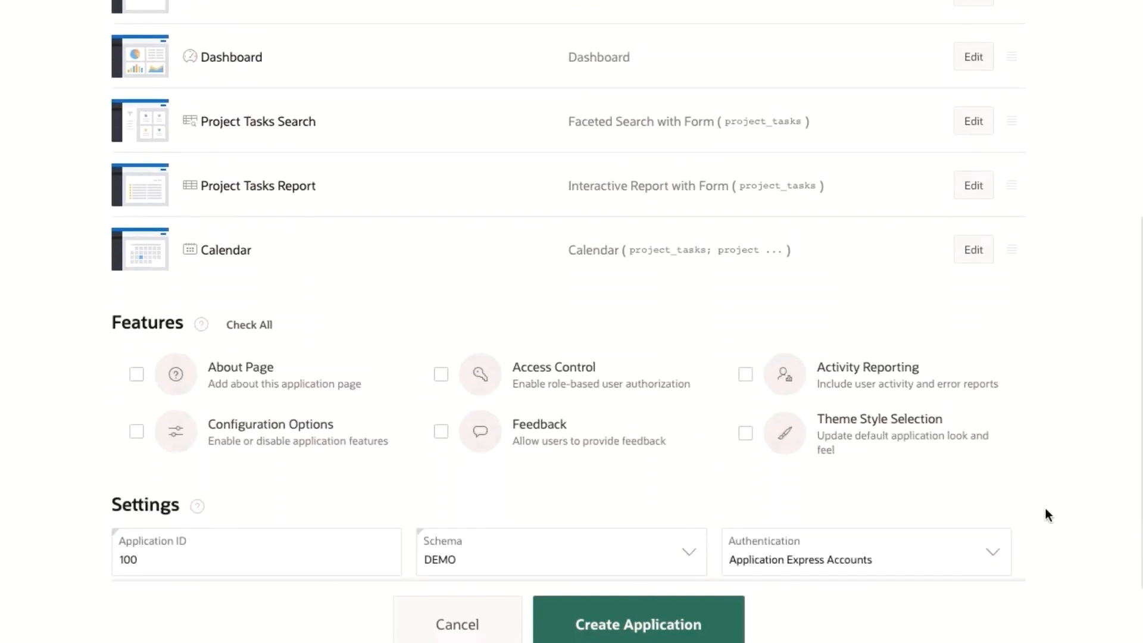
pyautogui.click(237, 295)
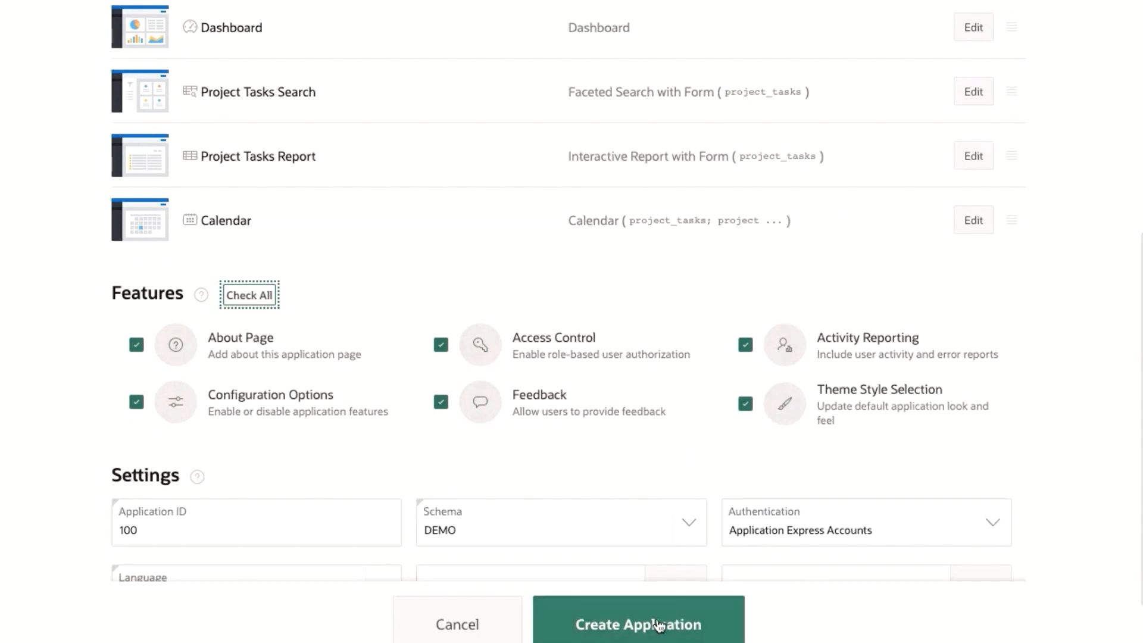
pyautogui.click(659, 625)
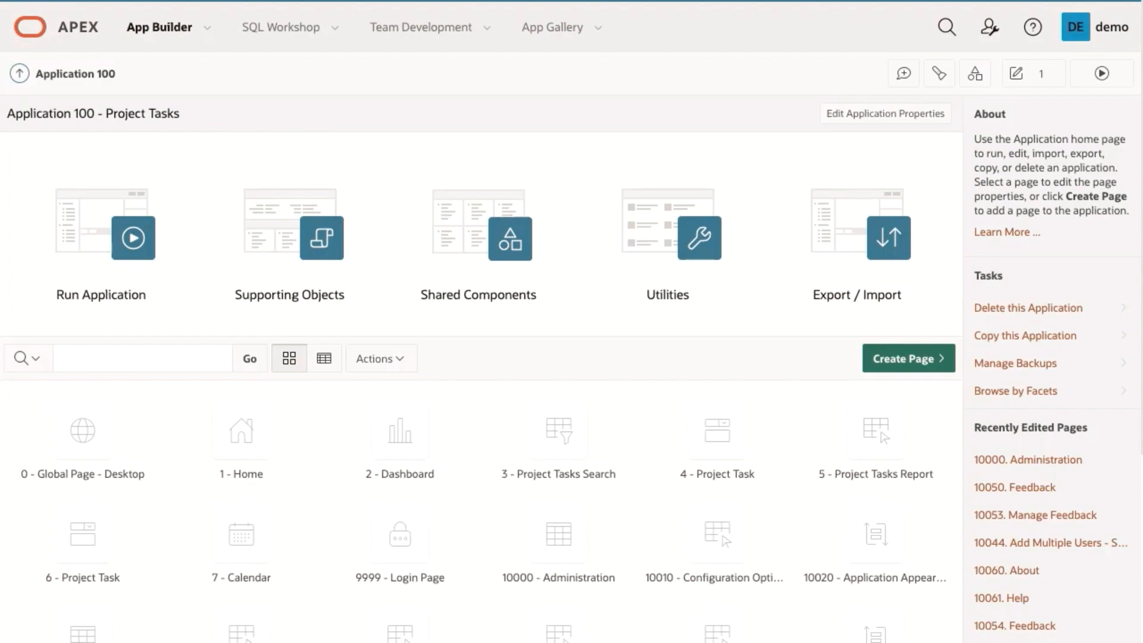
# Step: Run the app and sign in as user demo, remembering the username
pyautogui.click(101, 243)
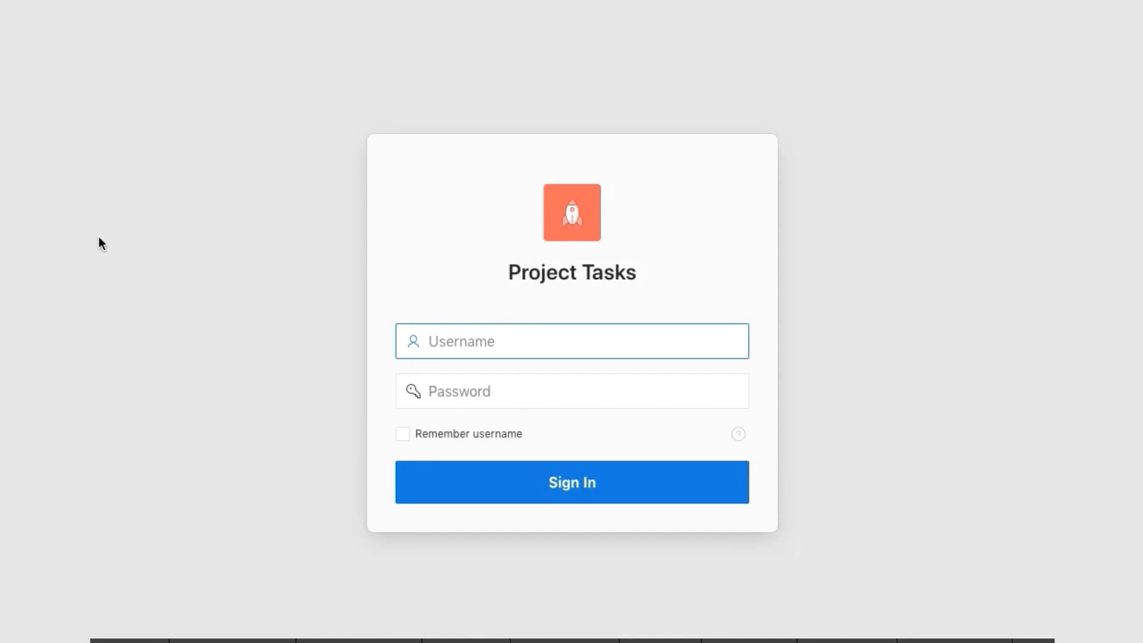
pyautogui.write('demo')
pyautogui.press('Tab')
pyautogui.press('super+v')
pyautogui.click(402, 434)
pyautogui.click(470, 492)
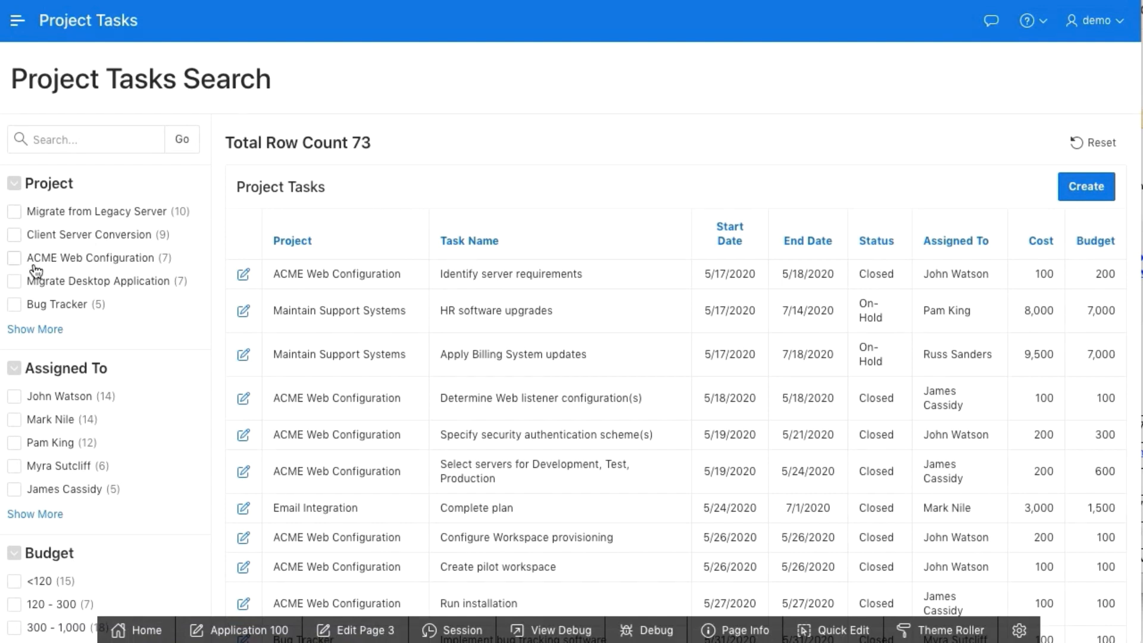
pyautogui.click(15, 283)
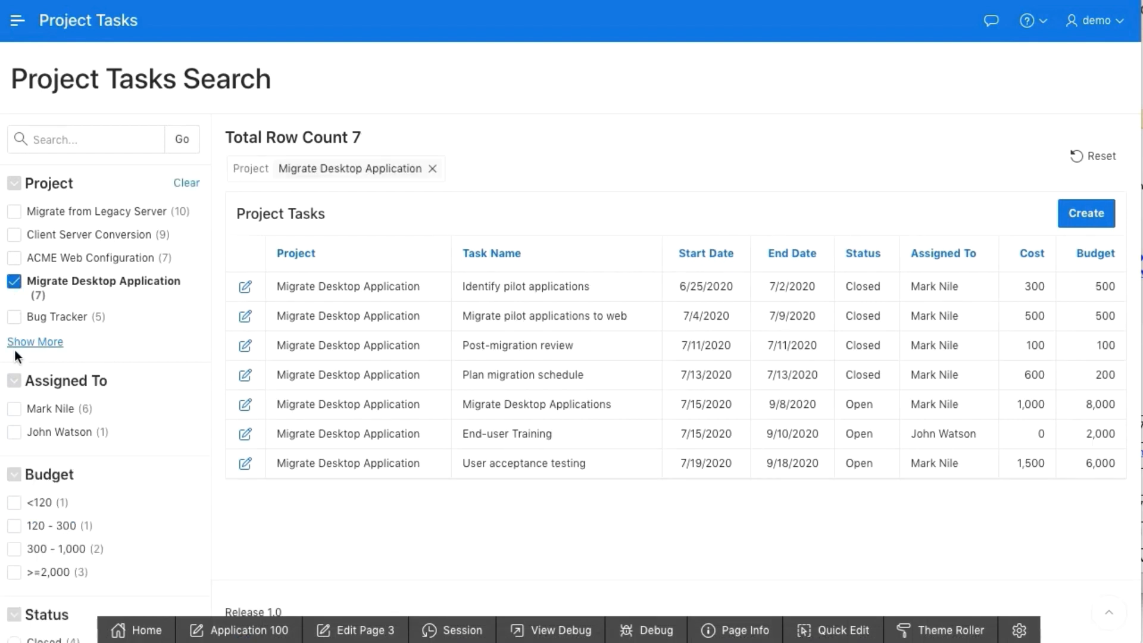
pyautogui.click(15, 549)
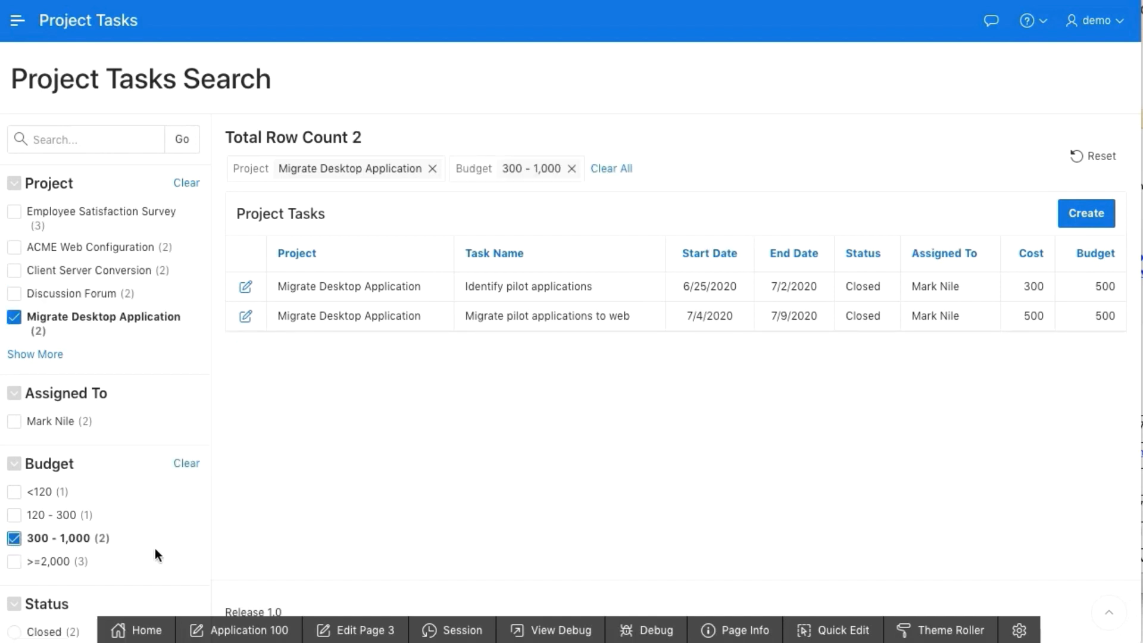
pyautogui.scroll(-3, 154, 550)
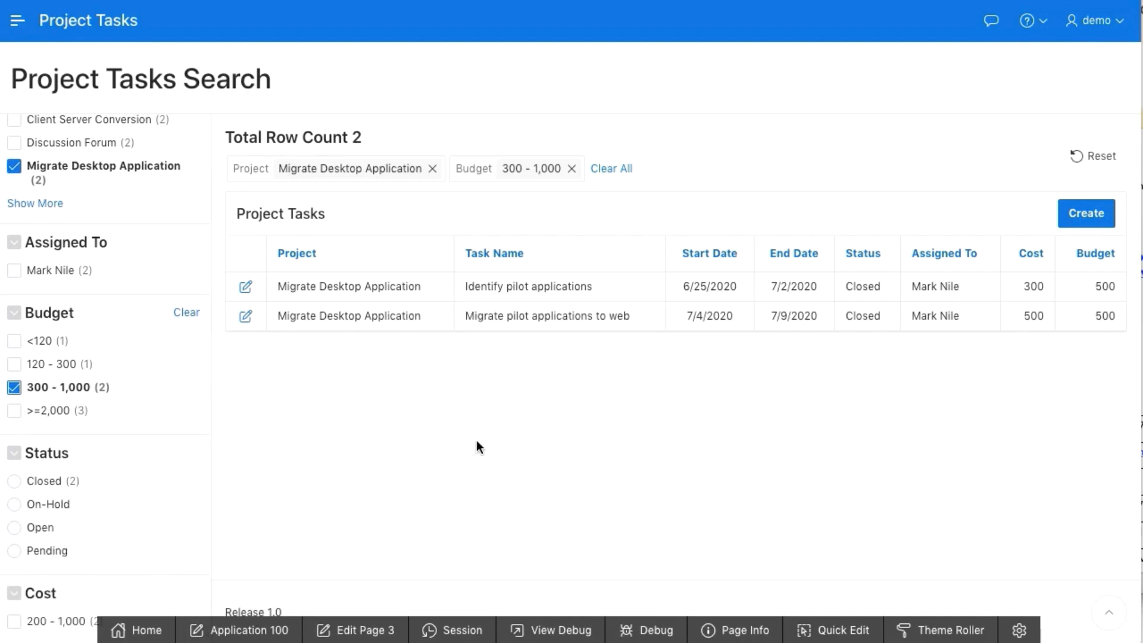
pyautogui.click(607, 171)
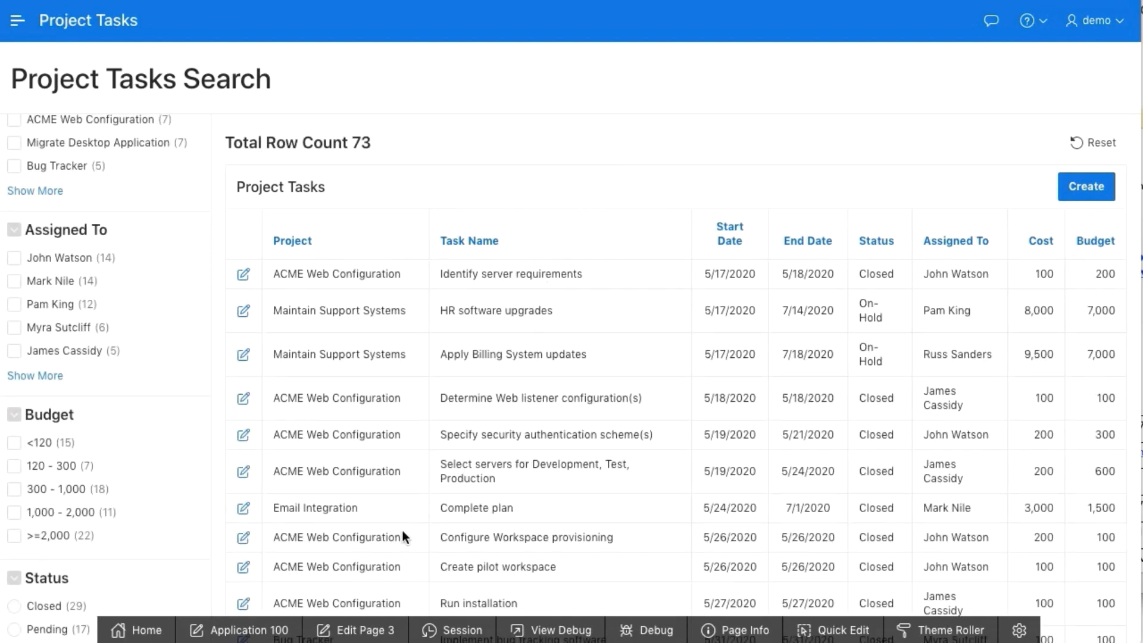
pyautogui.click(360, 632)
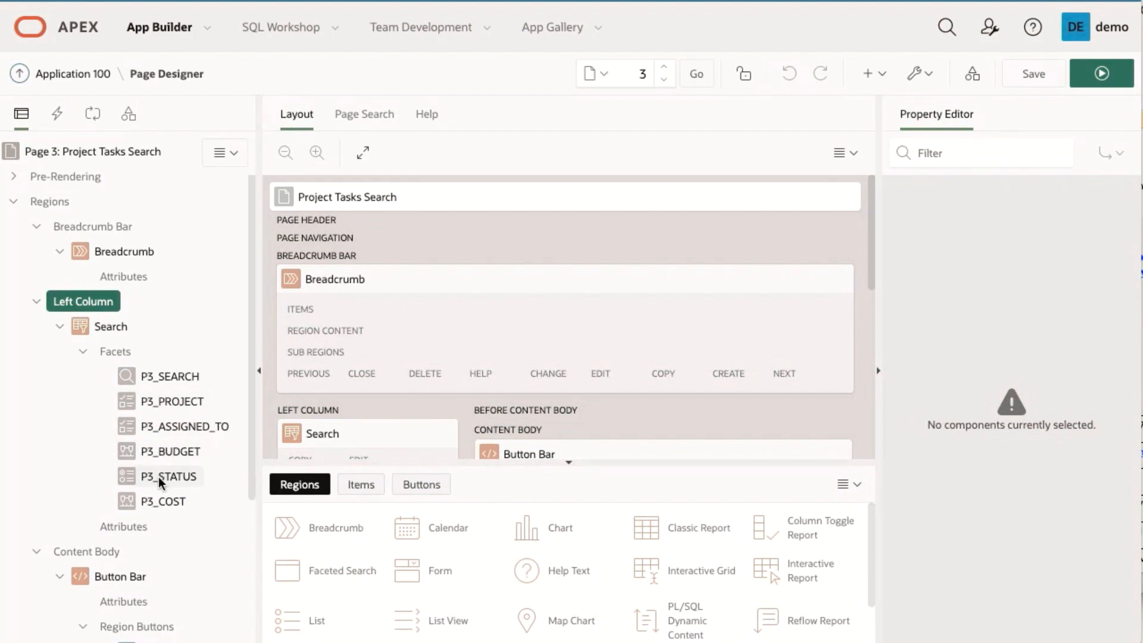
# Step: Move the Status radio-group facet right below Project, save, and rerun the search page
pyautogui.moveTo(158, 476); pyautogui.dragTo(156, 420)
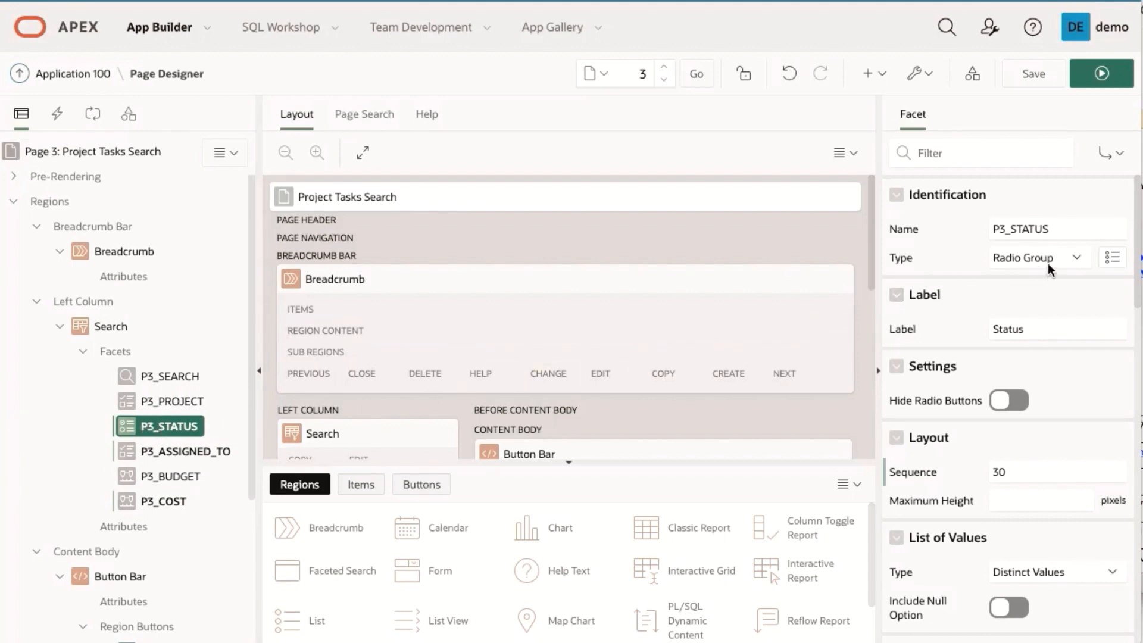
pyautogui.click(1074, 259)
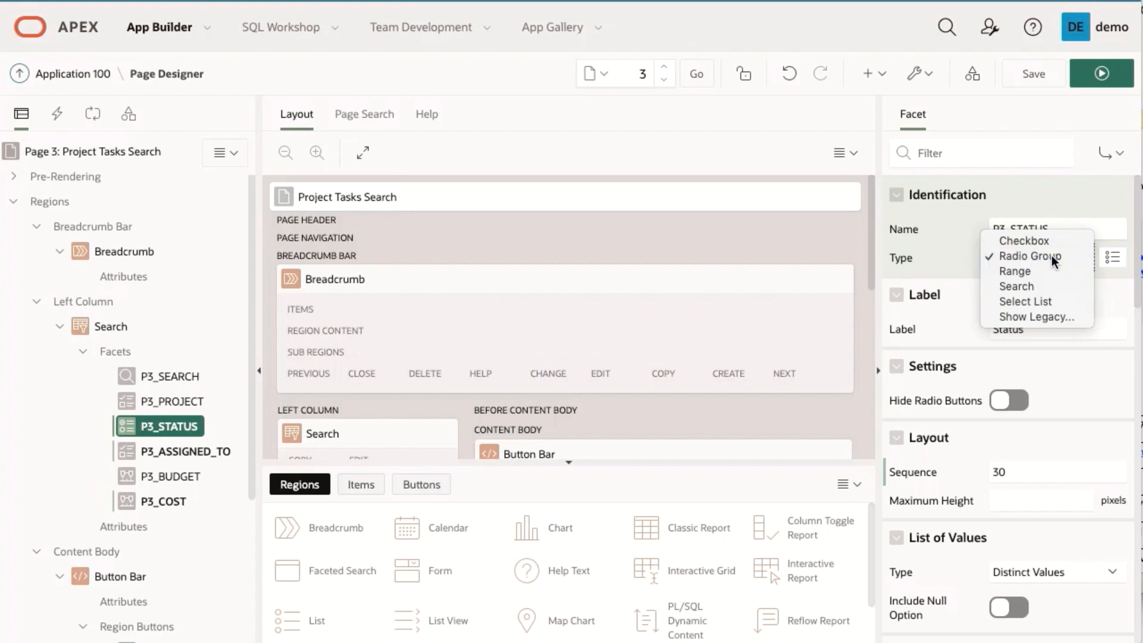
pyautogui.click(1051, 255)
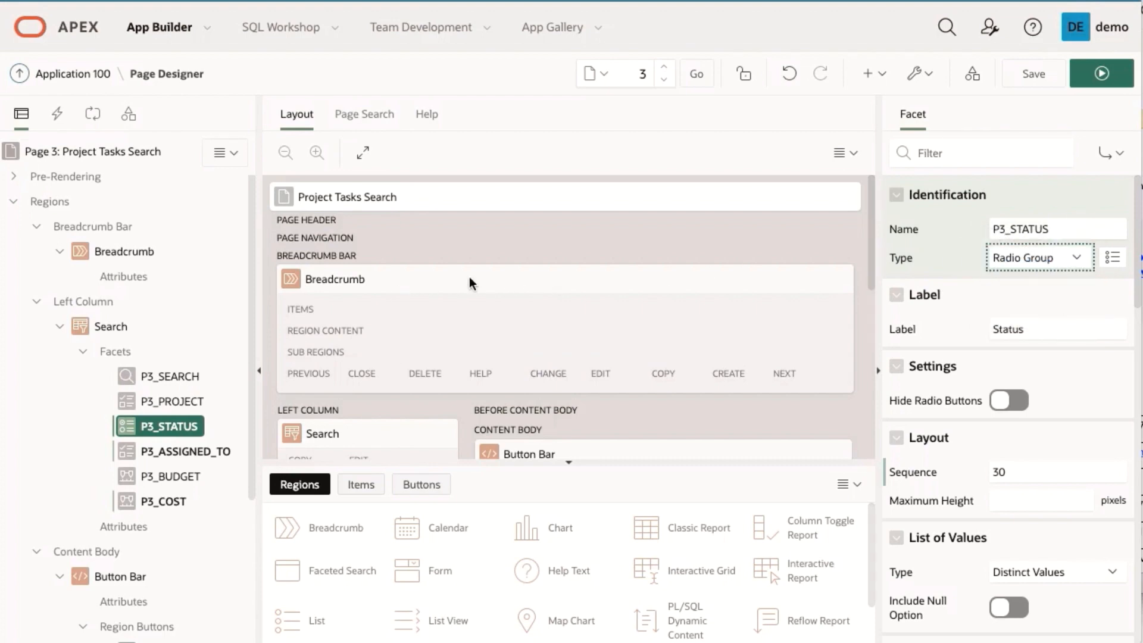
pyautogui.click(1043, 86)
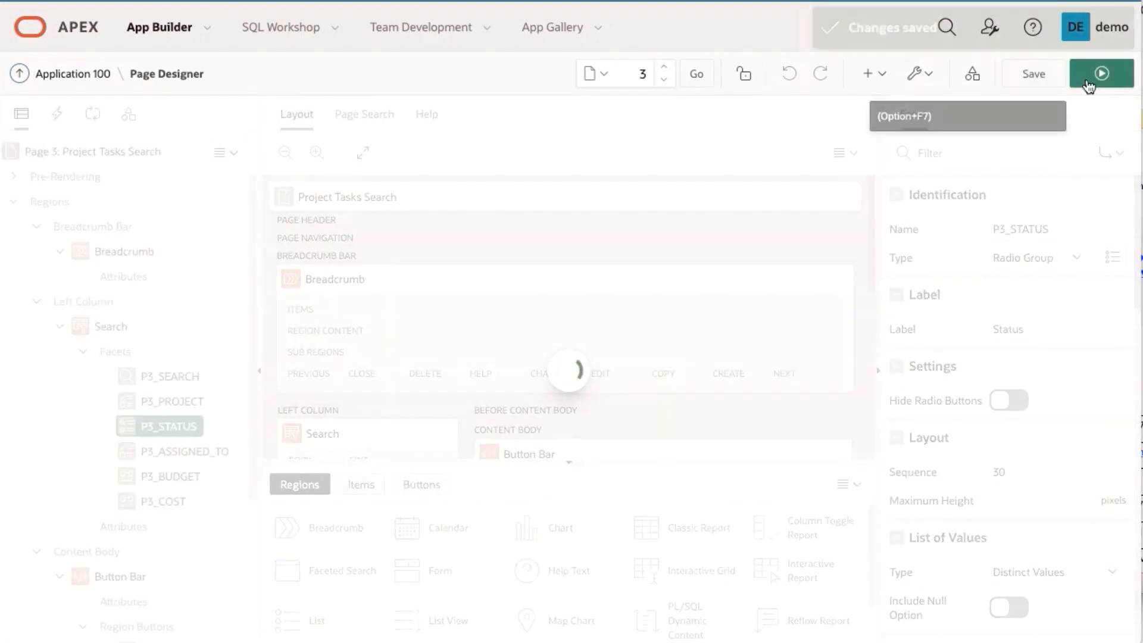
pyautogui.click(1089, 86)
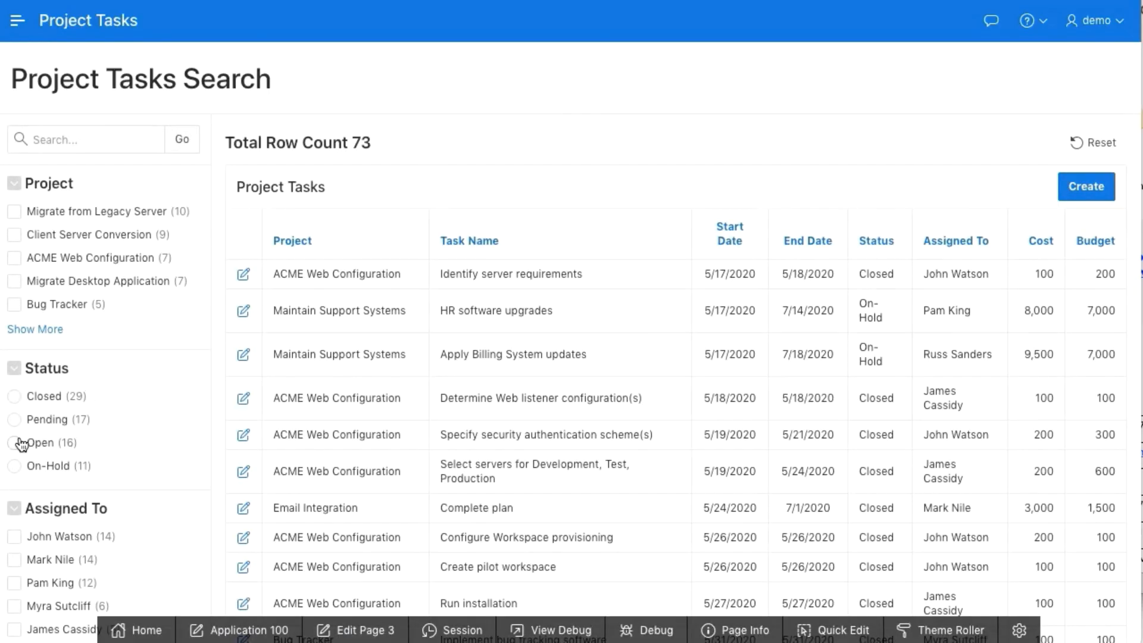
# Step: Filter the tasks to Pending, then Open status, and return to editing Page 3
pyautogui.click(14, 419)
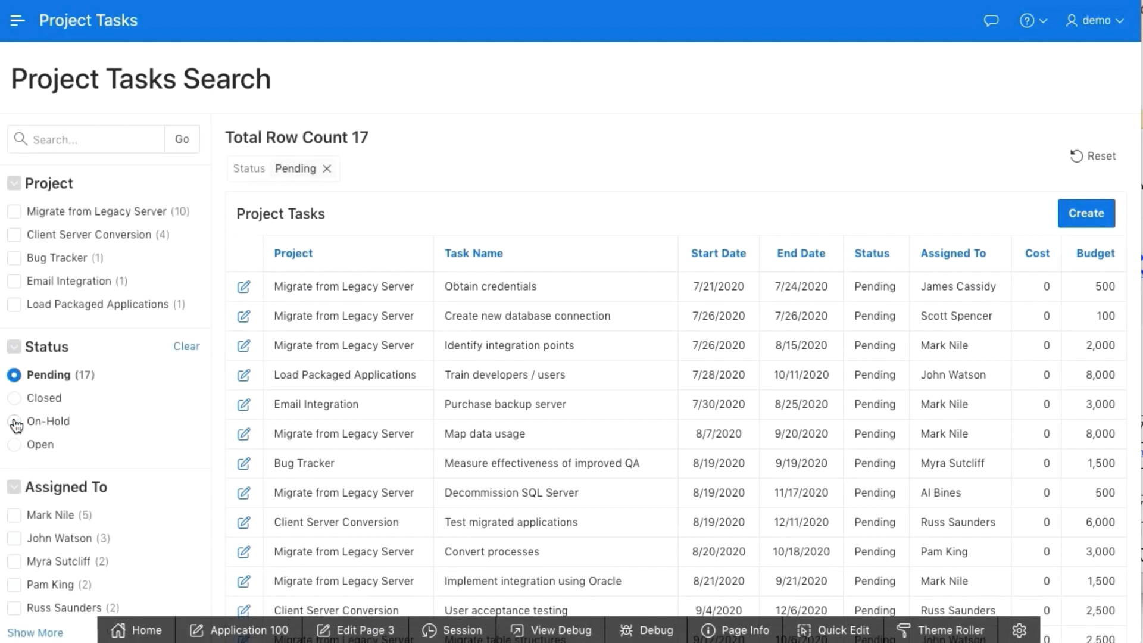
pyautogui.click(16, 452)
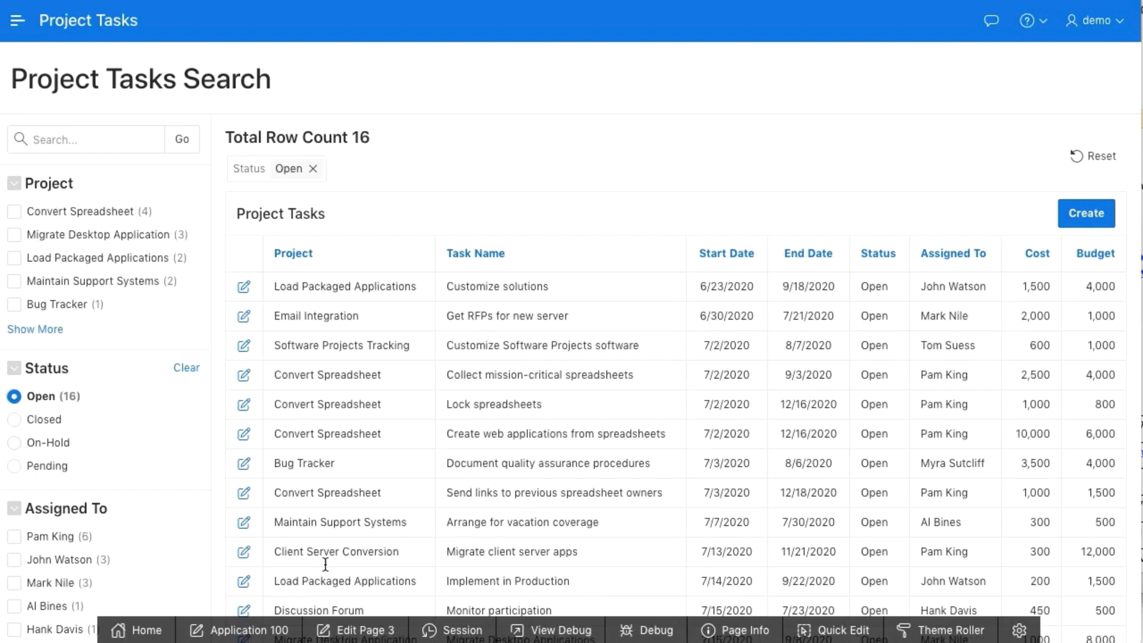
pyautogui.click(380, 632)
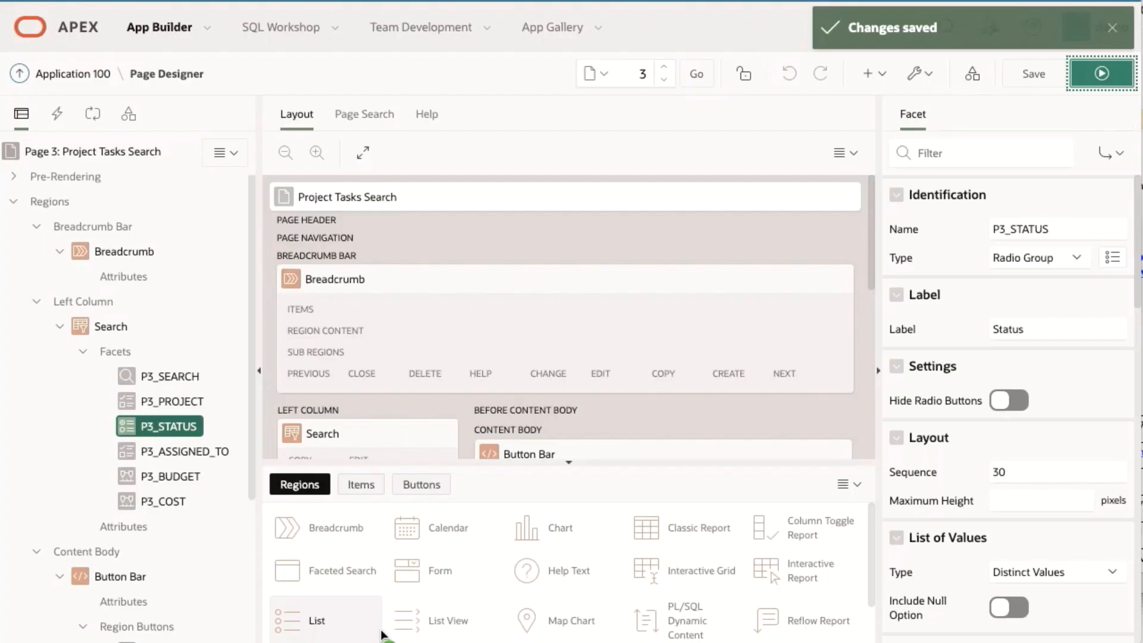
# Step: Make the P3_ASSIGNED_TO, P3_BUDGET and P3_COST facets Initially Collapsed, then save and run the page
pyautogui.click(173, 452)
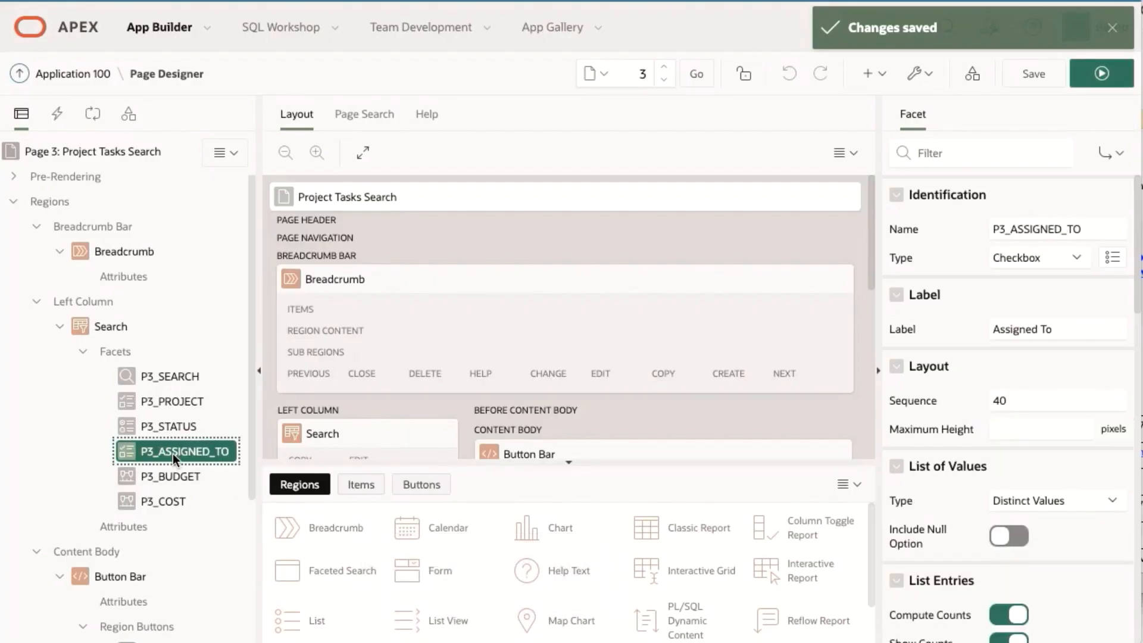
pyautogui.keyDown('shift'); pyautogui.click(159, 501); pyautogui.keyUp('shift')
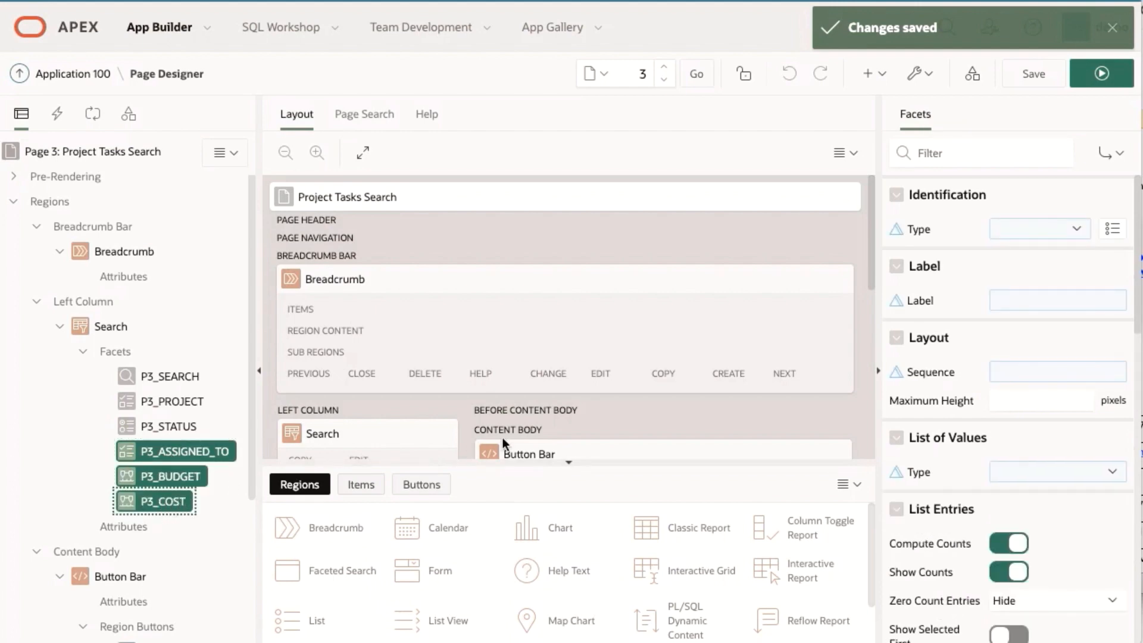
pyautogui.scroll(-7, 985, 429)
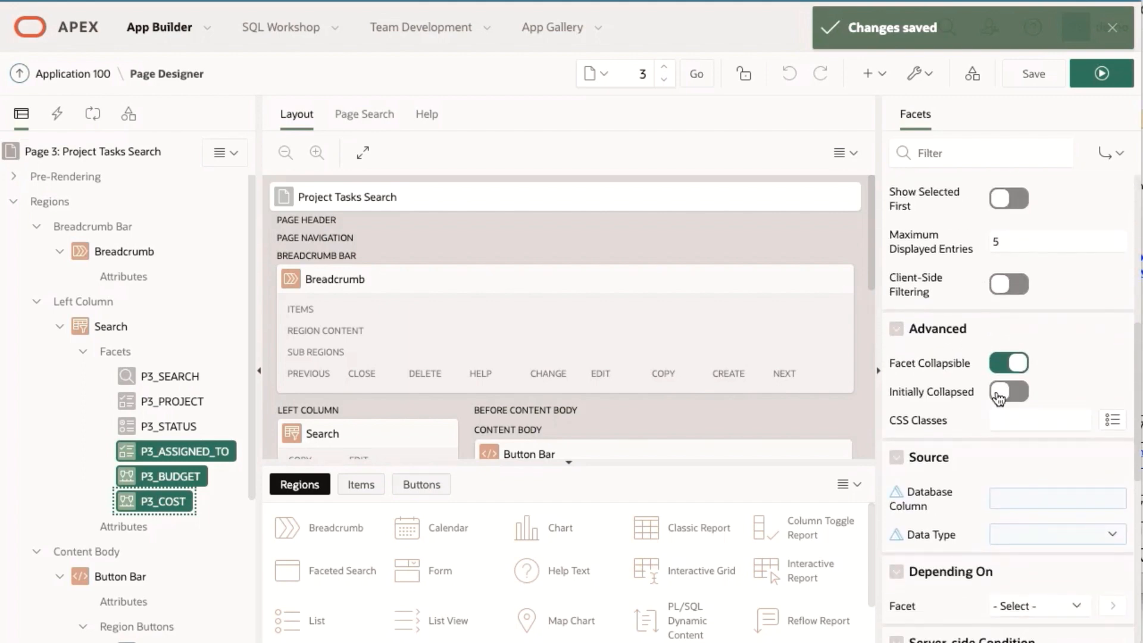
pyautogui.click(999, 396)
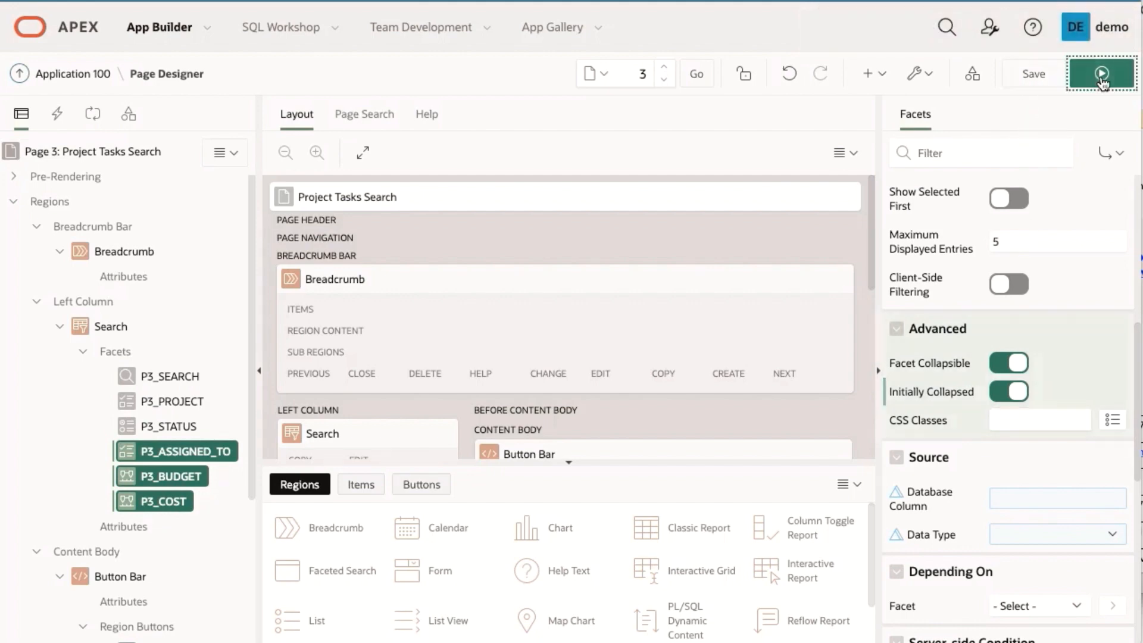
pyautogui.click(1102, 73)
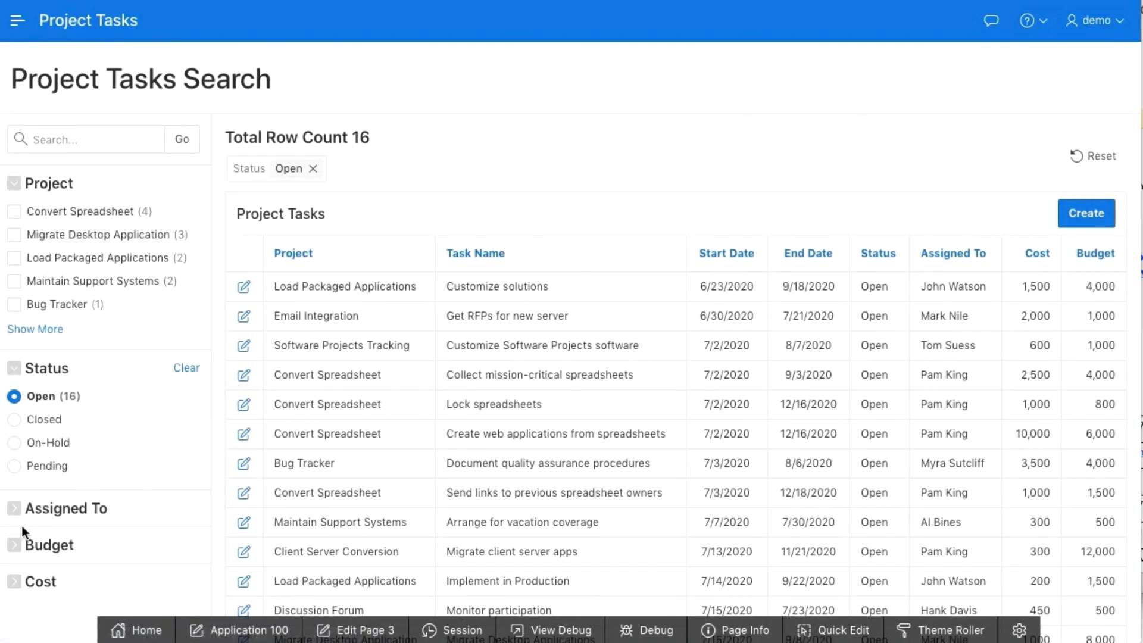
# Step: Check the collapsed Assigned To facet, then remove the Open status filter so all 73 tasks show
pyautogui.click(15, 510)
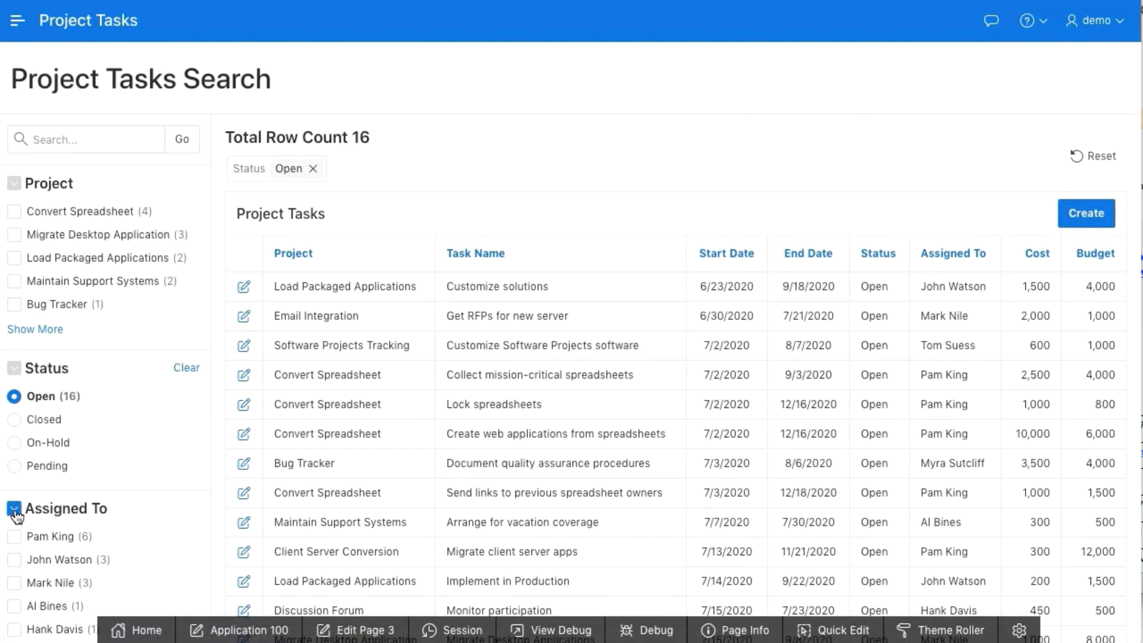
pyautogui.click(14, 509)
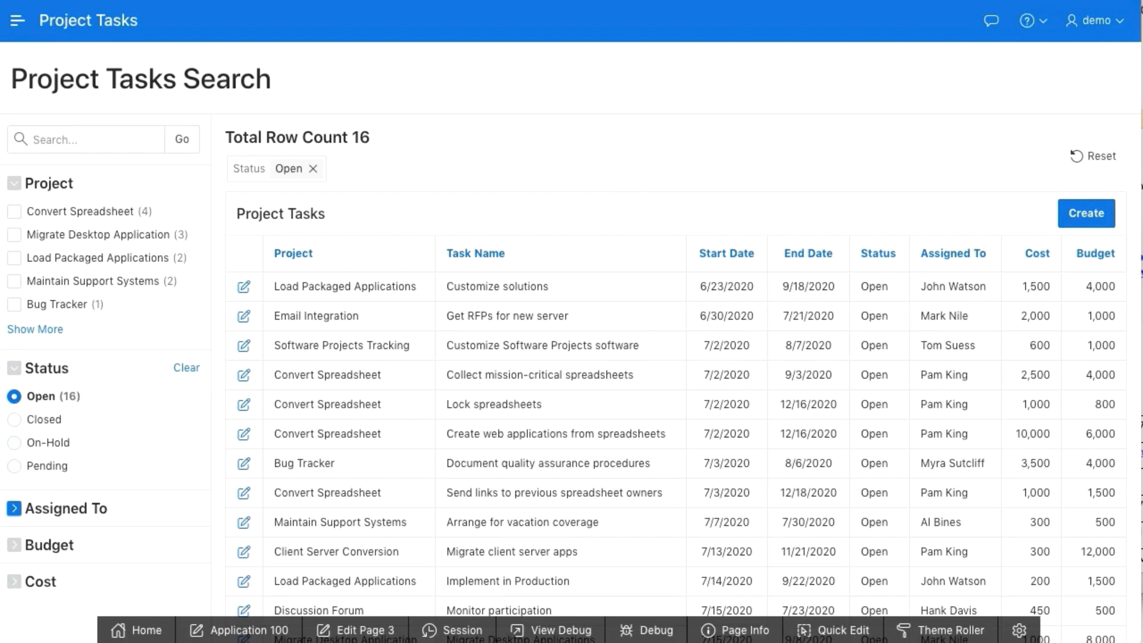
pyautogui.click(1093, 156)
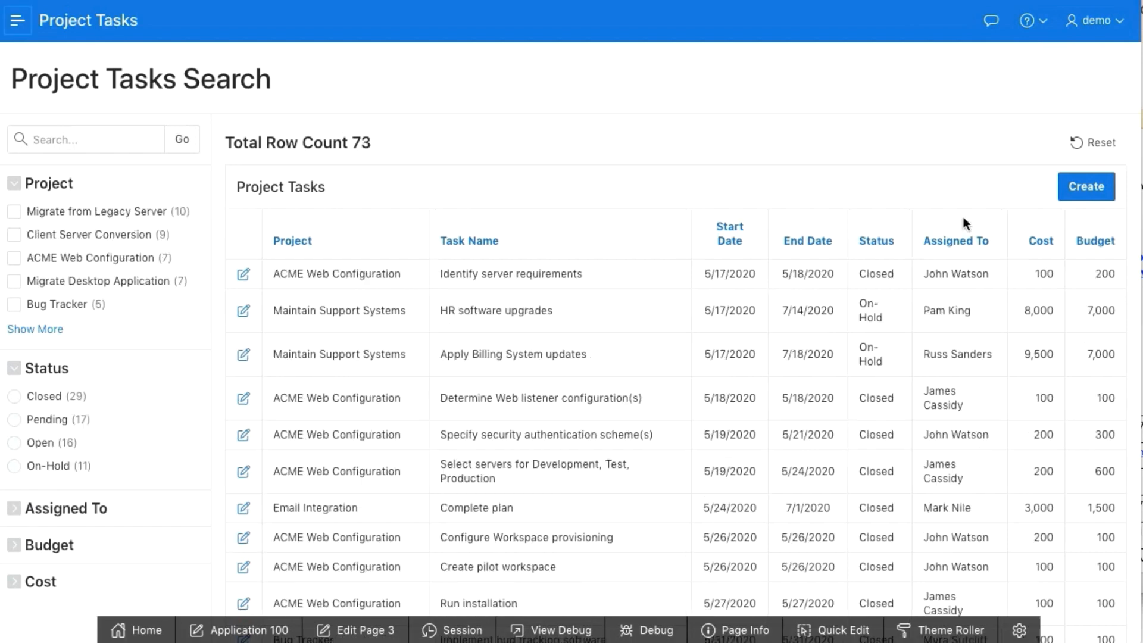
pyautogui.click(17, 30)
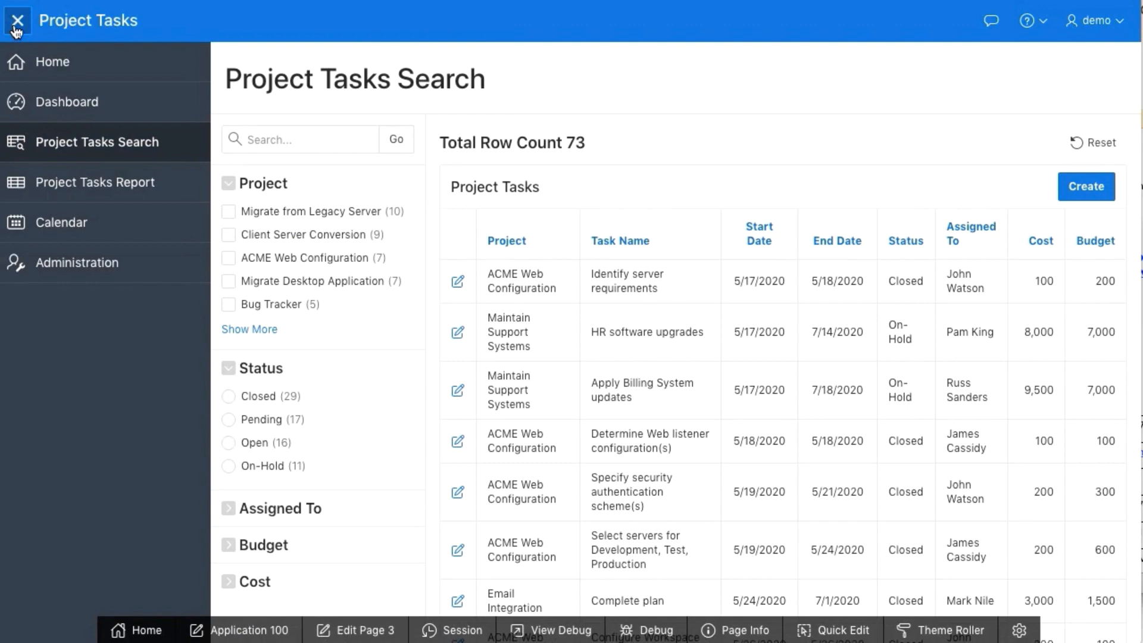
# Step: Open the Project Tasks Report and add a Control Break on the Project column
pyautogui.click(71, 187)
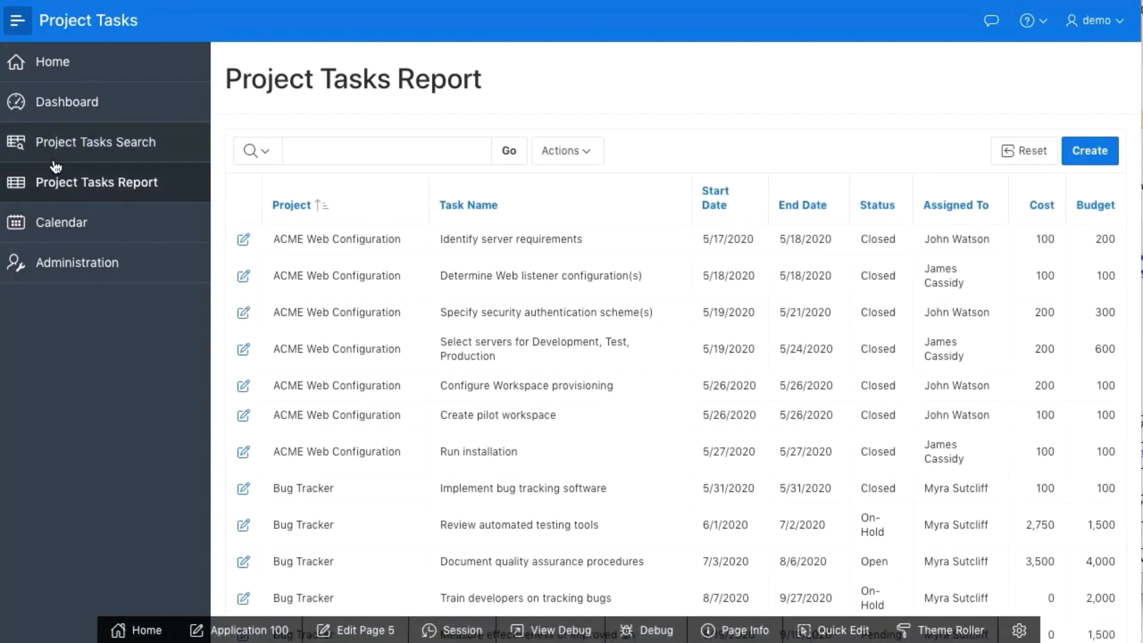
pyautogui.click(17, 24)
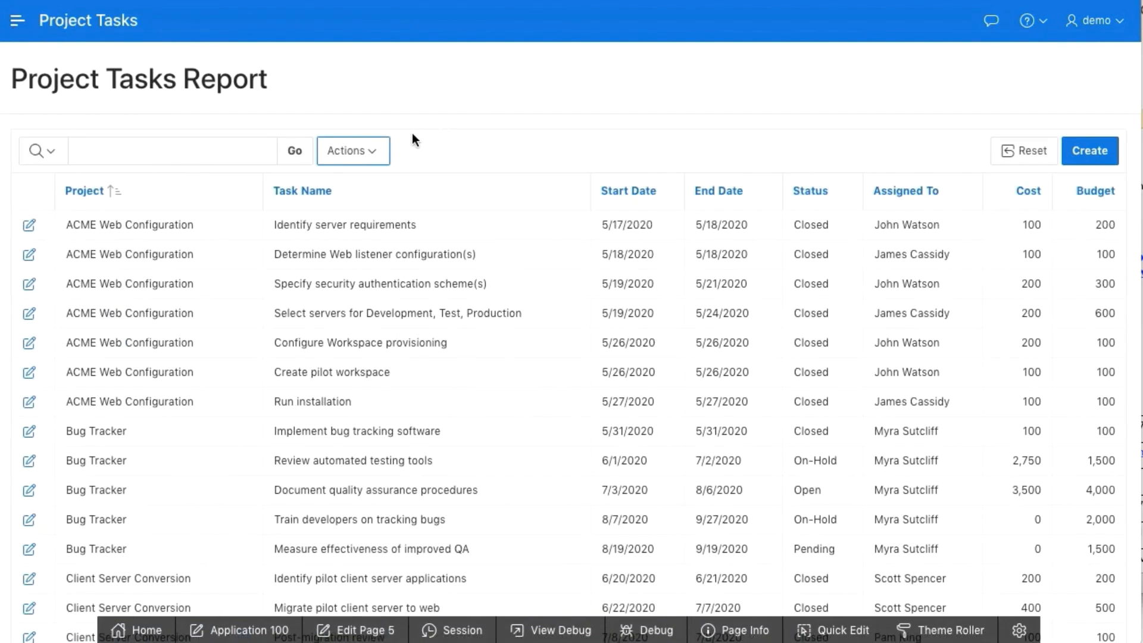
pyautogui.click(88, 191)
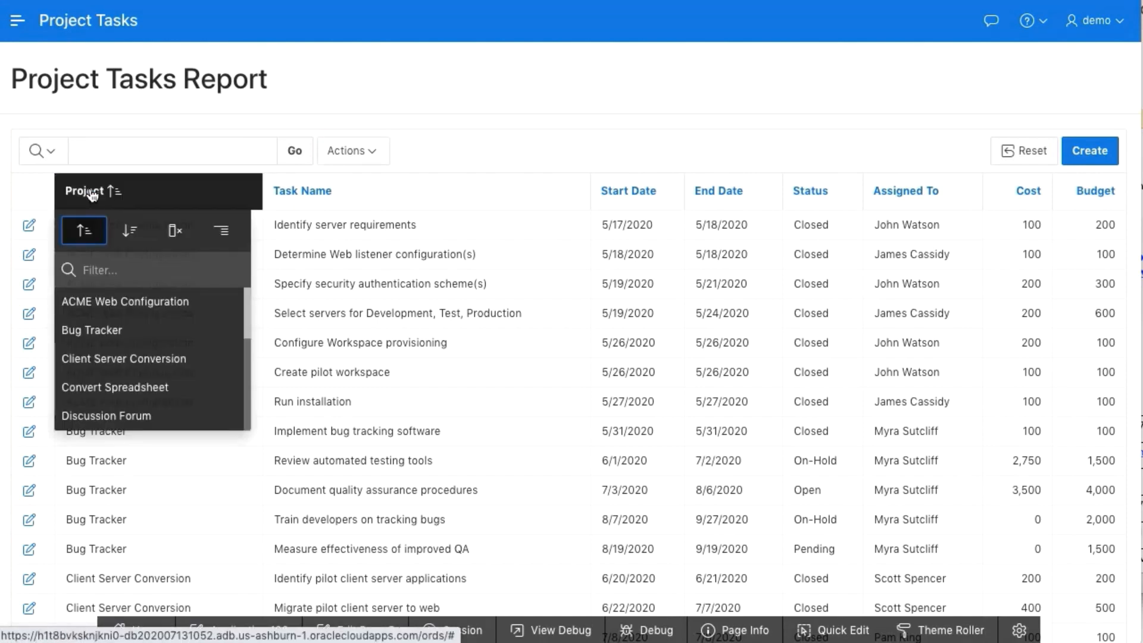
pyautogui.click(224, 233)
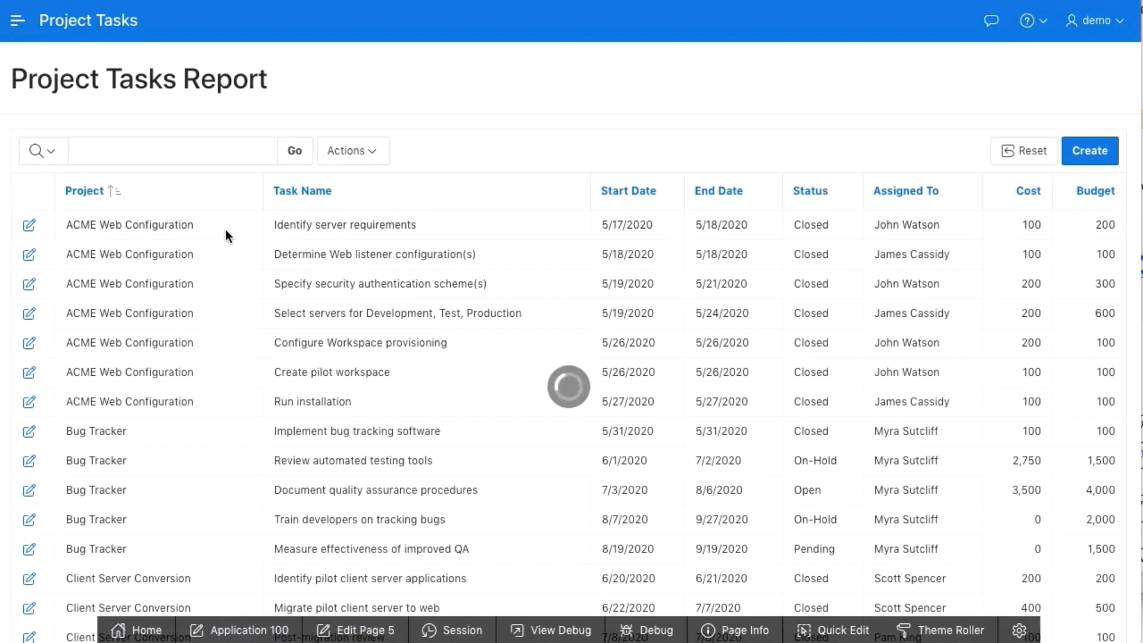
pyautogui.click(363, 156)
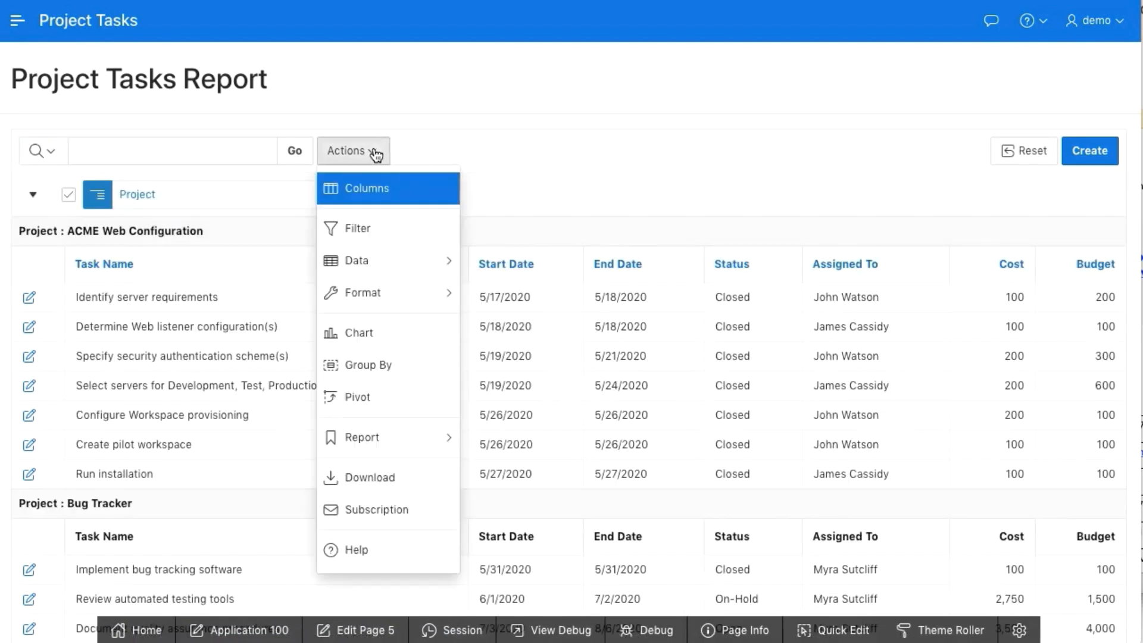
# Step: Compute a 'Budget V Cost' column with expression H - I and a currency format mask
pyautogui.moveTo(426, 272)
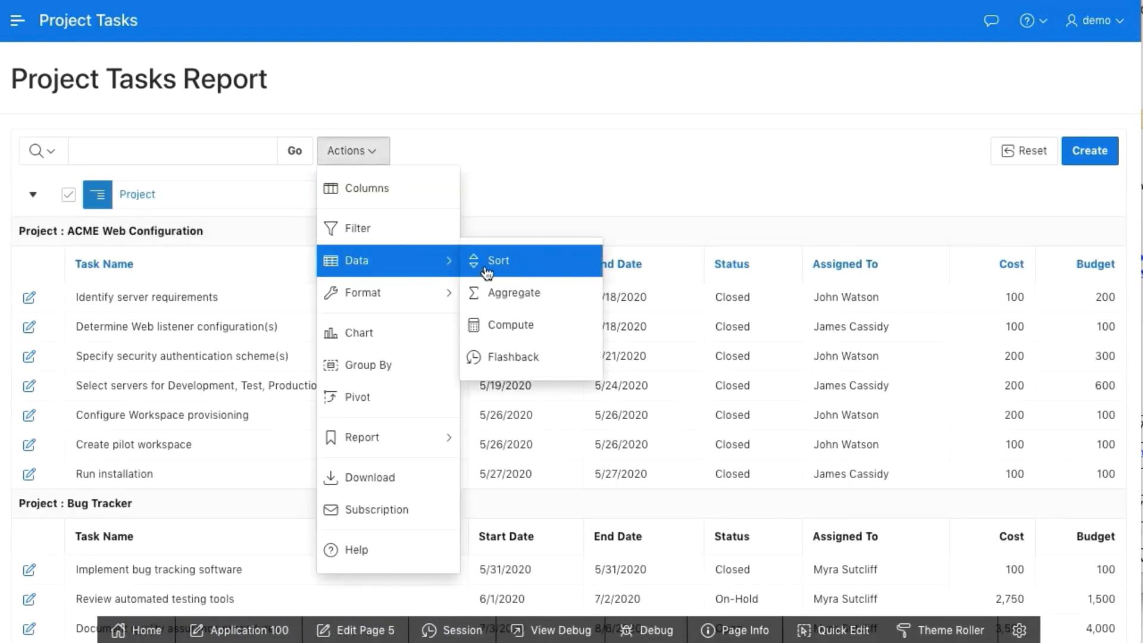
pyautogui.click(528, 329)
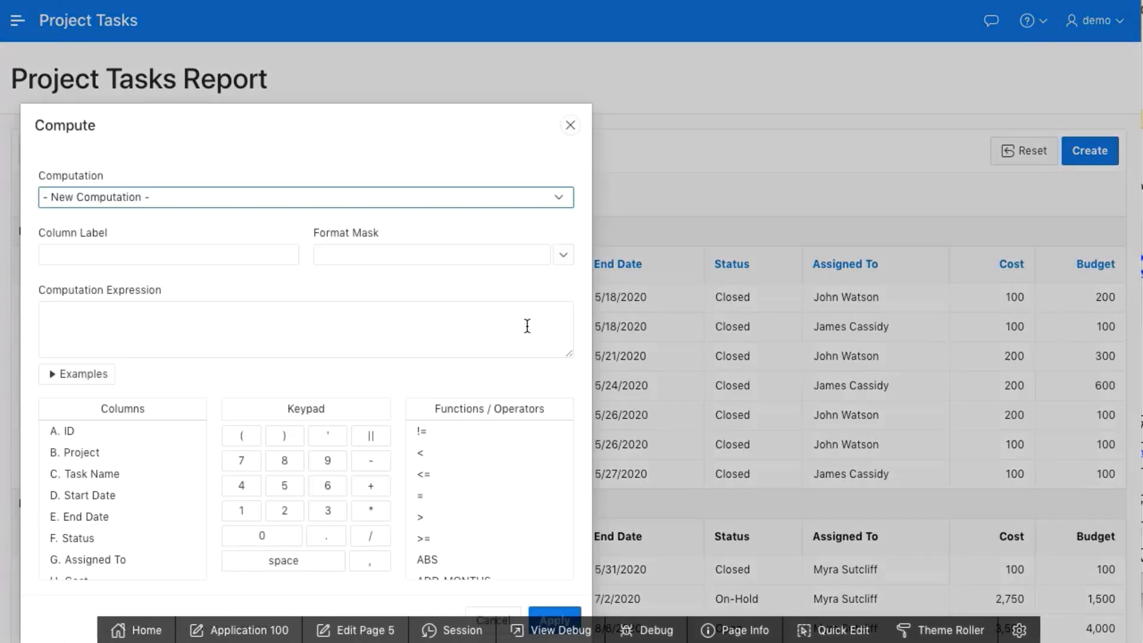
pyautogui.click(145, 252)
pyautogui.write('Budget V Cost')
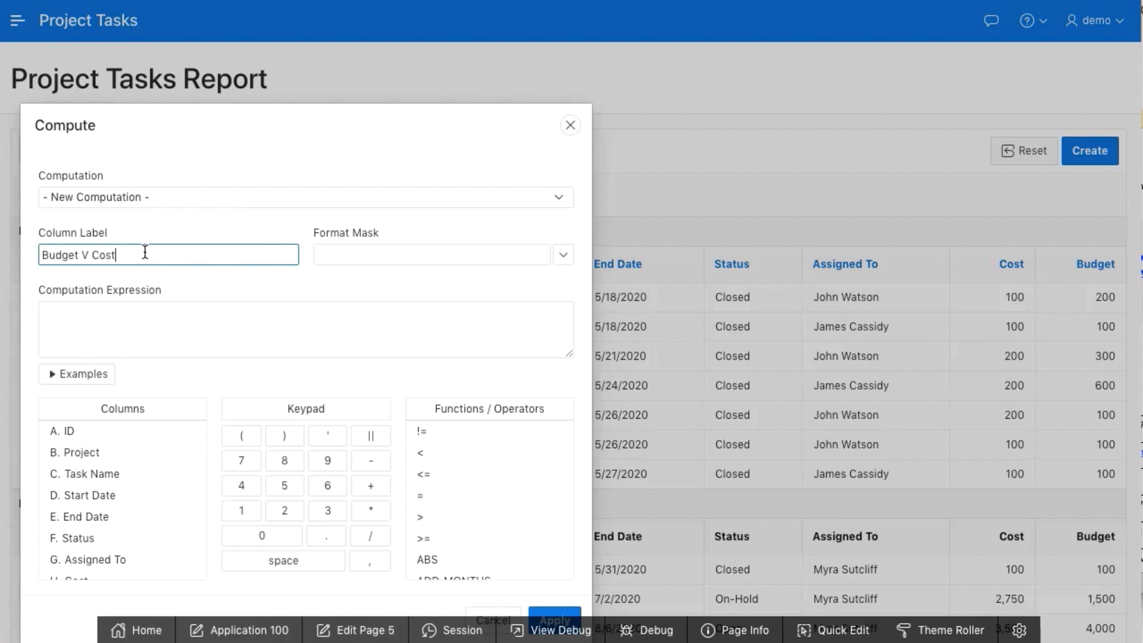
pyautogui.click(350, 251)
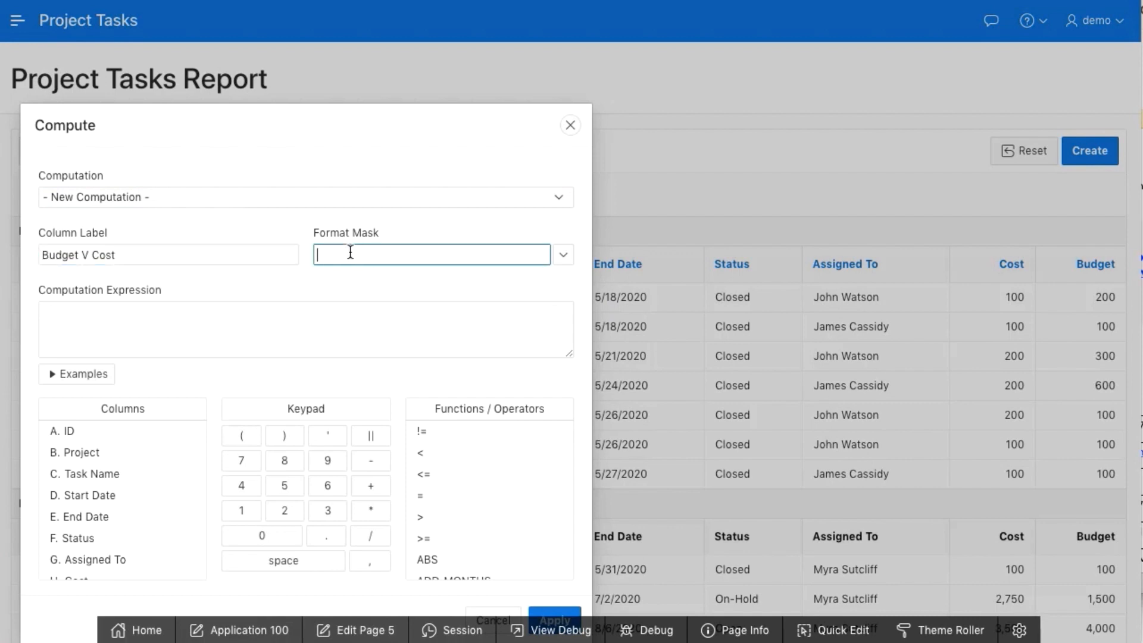
pyautogui.click(562, 256)
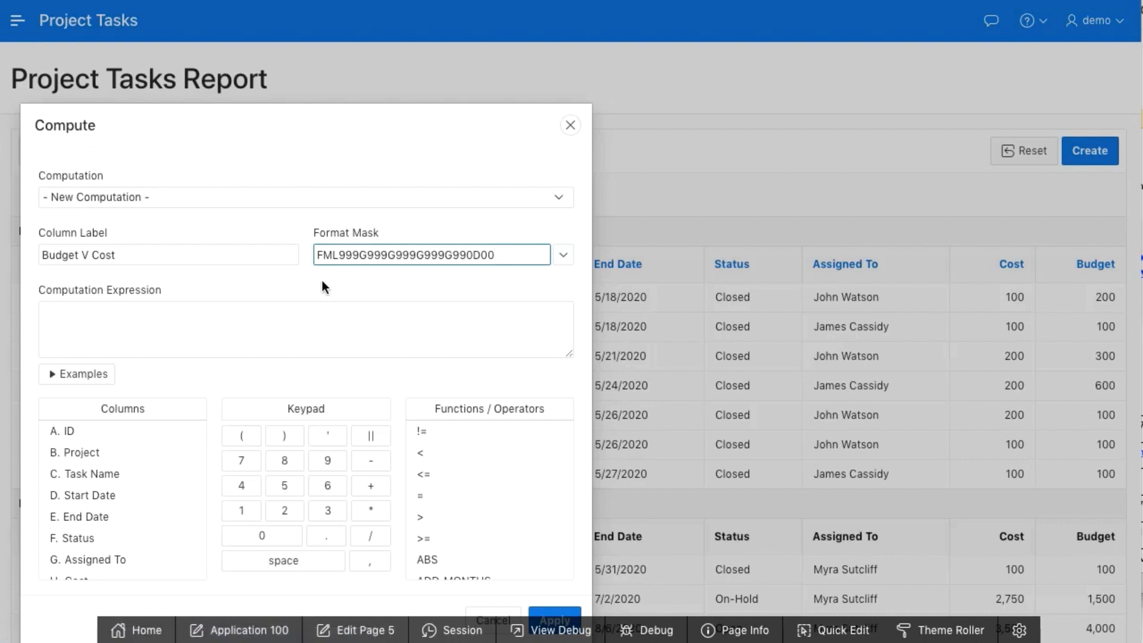
pyautogui.scroll(-1, 86, 502)
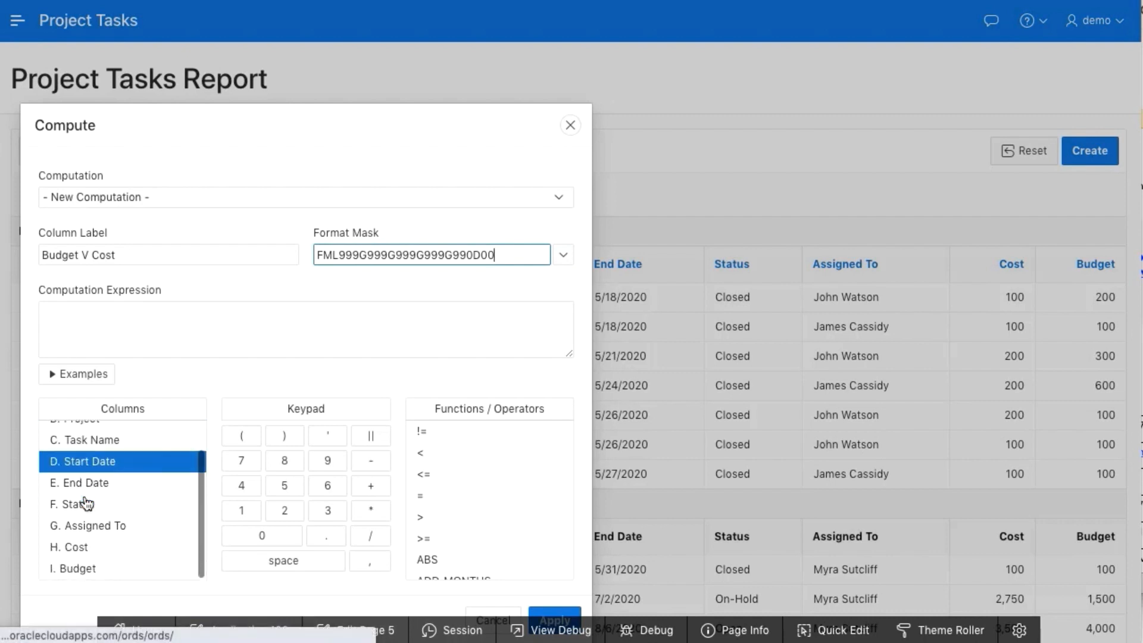
pyautogui.click(76, 546)
pyautogui.click(371, 463)
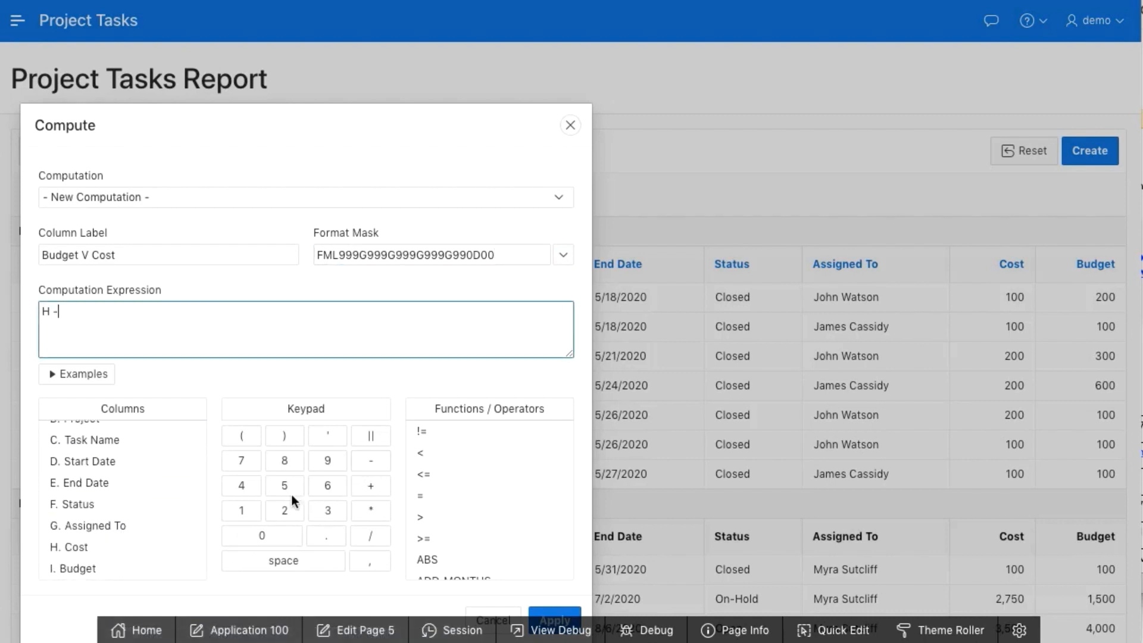
pyautogui.click(66, 569)
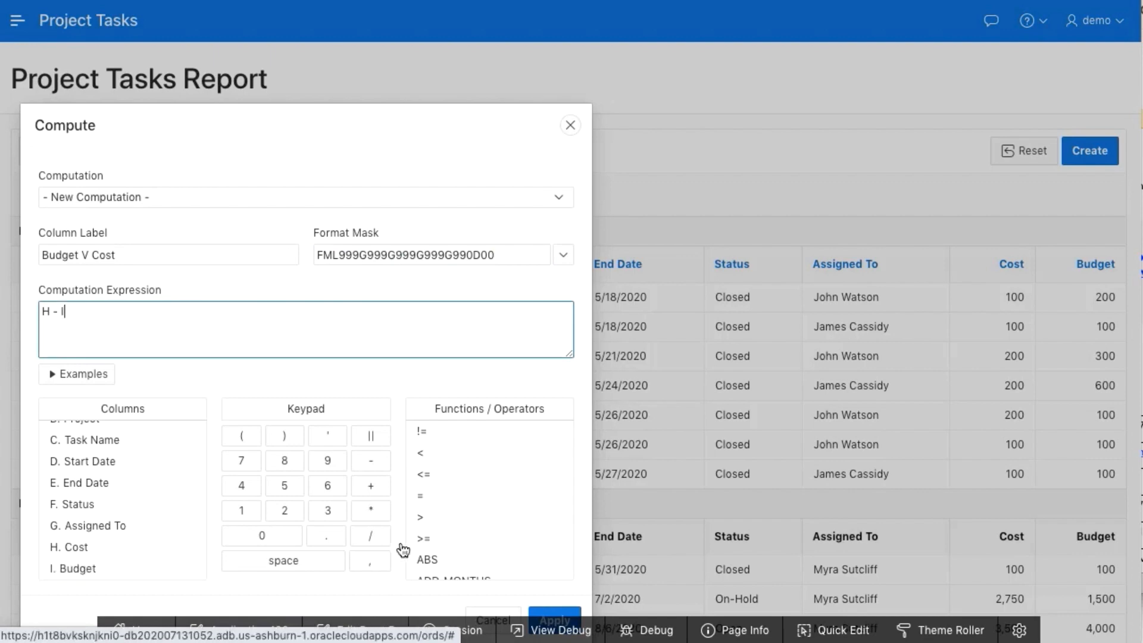
pyautogui.click(555, 615)
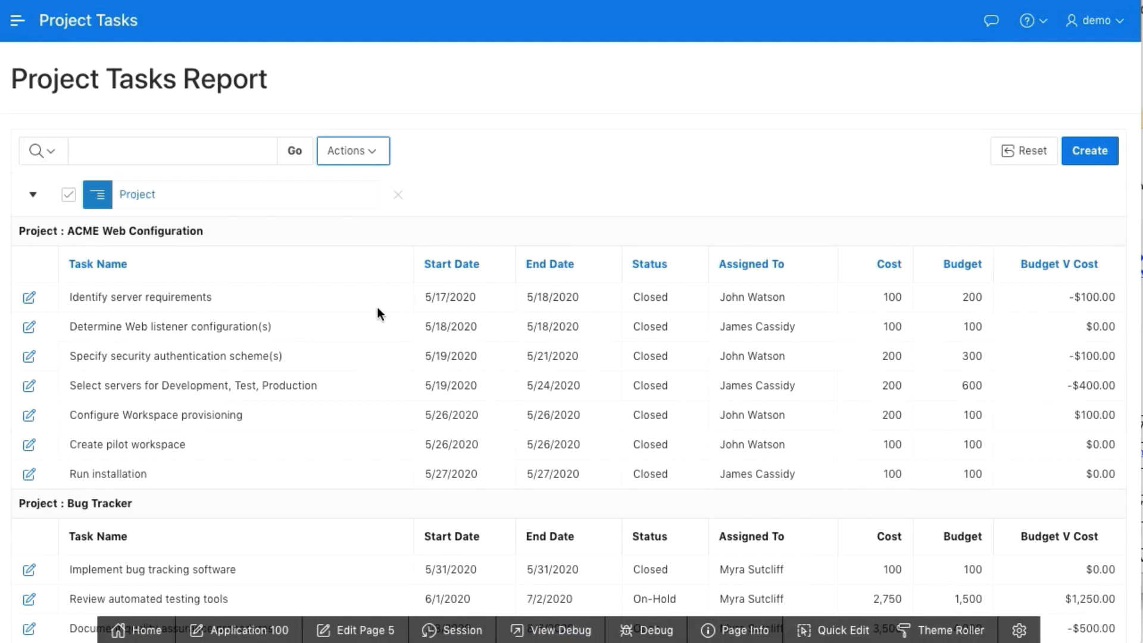
pyautogui.click(374, 154)
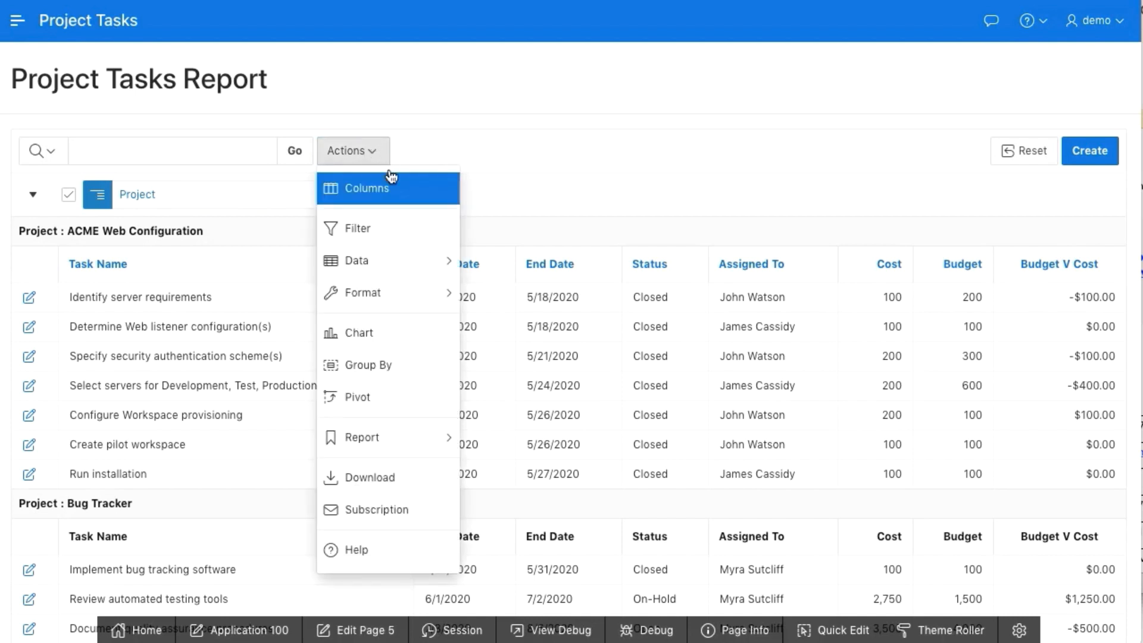
# Step: Add a Sum aggregate on Budget V Cost, giving per-project totals like -$500.00
pyautogui.moveTo(405, 256)
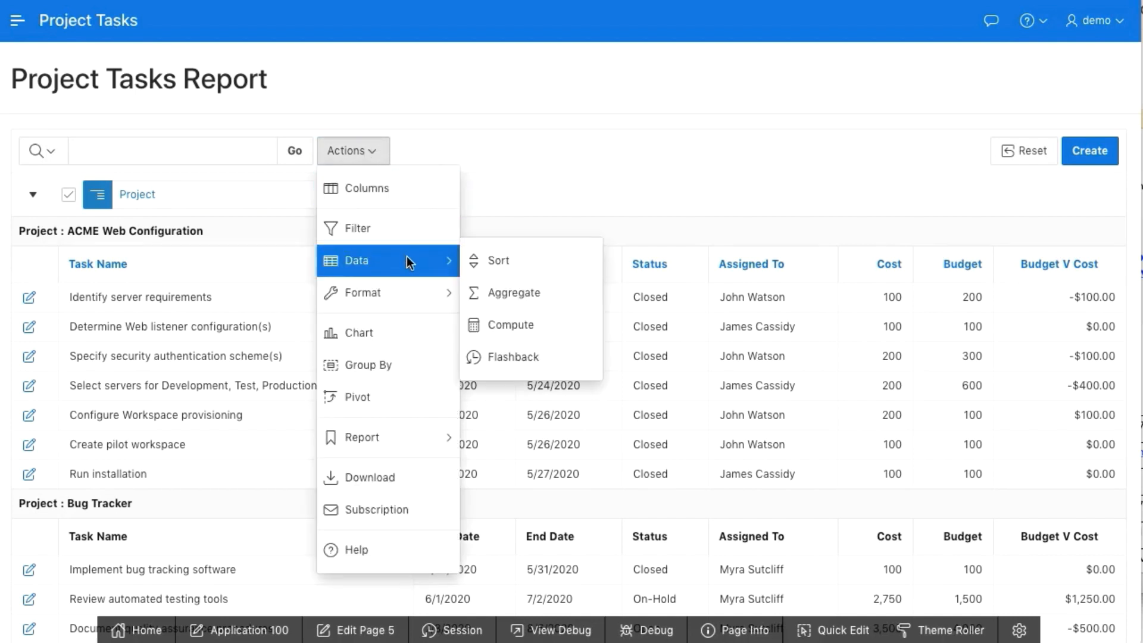
pyautogui.click(513, 295)
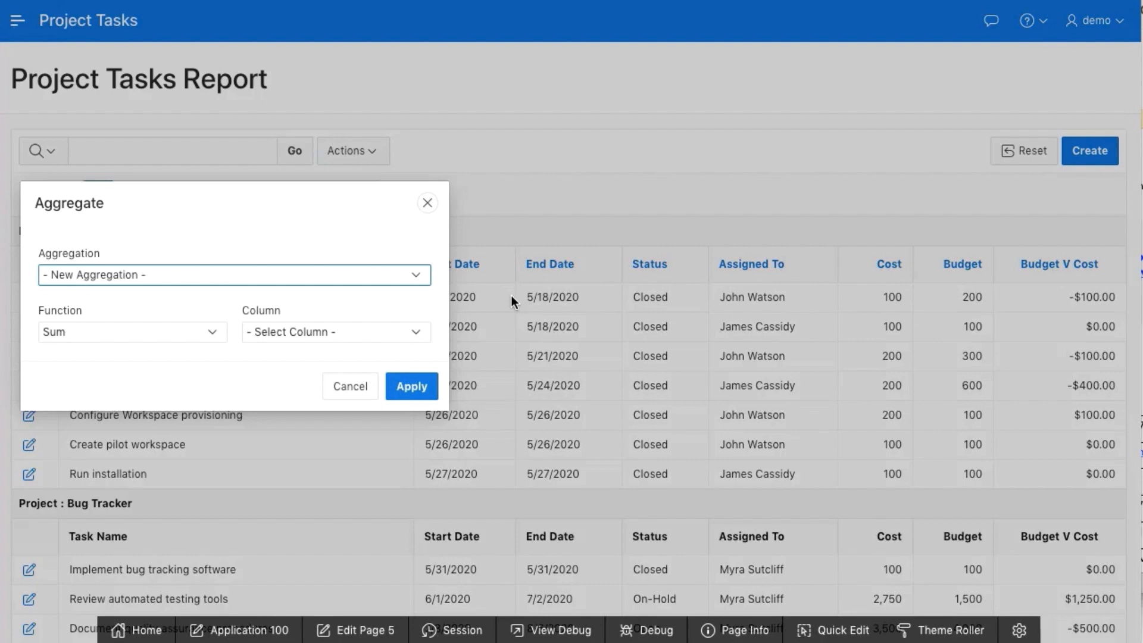
pyautogui.click(216, 281)
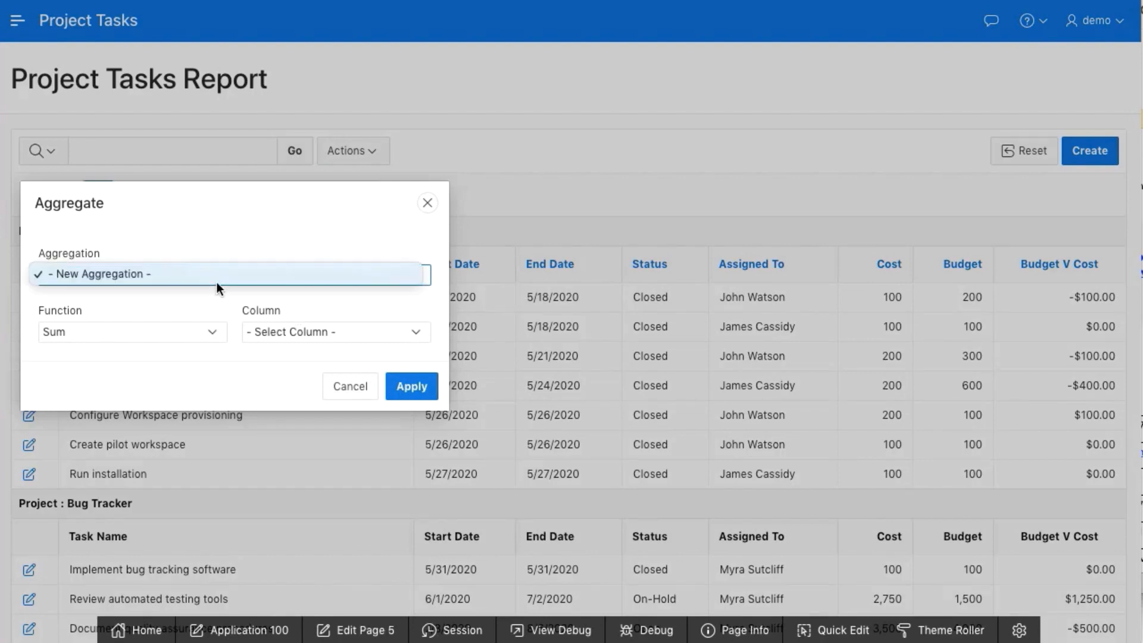
pyautogui.click(295, 334)
pyautogui.click(295, 332)
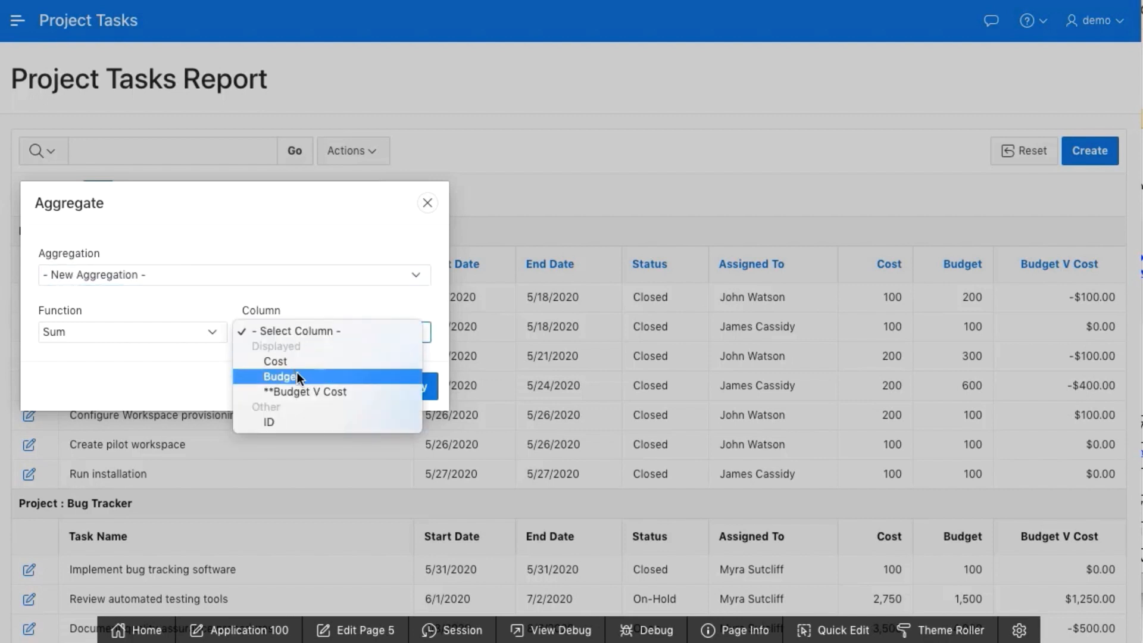
pyautogui.click(299, 388)
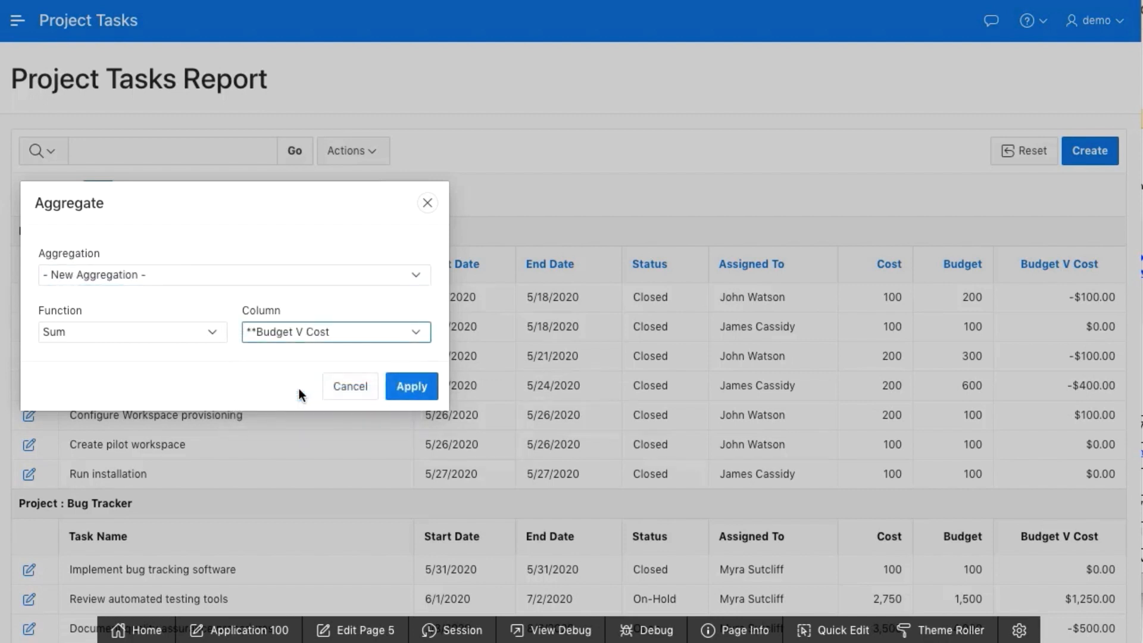
pyautogui.click(412, 388)
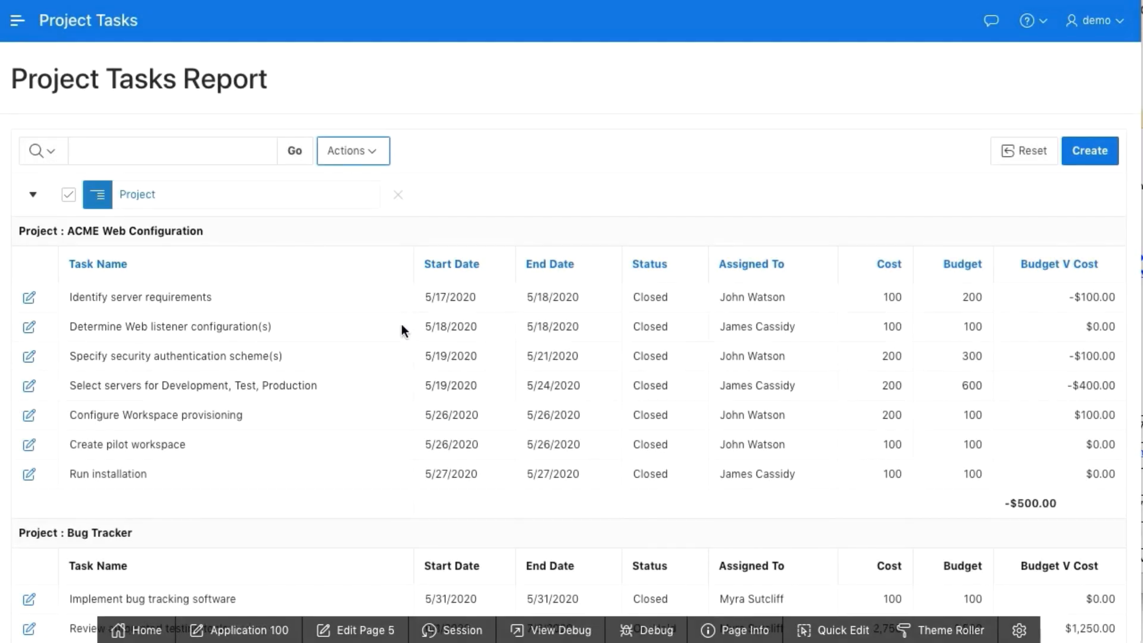
pyautogui.click(379, 156)
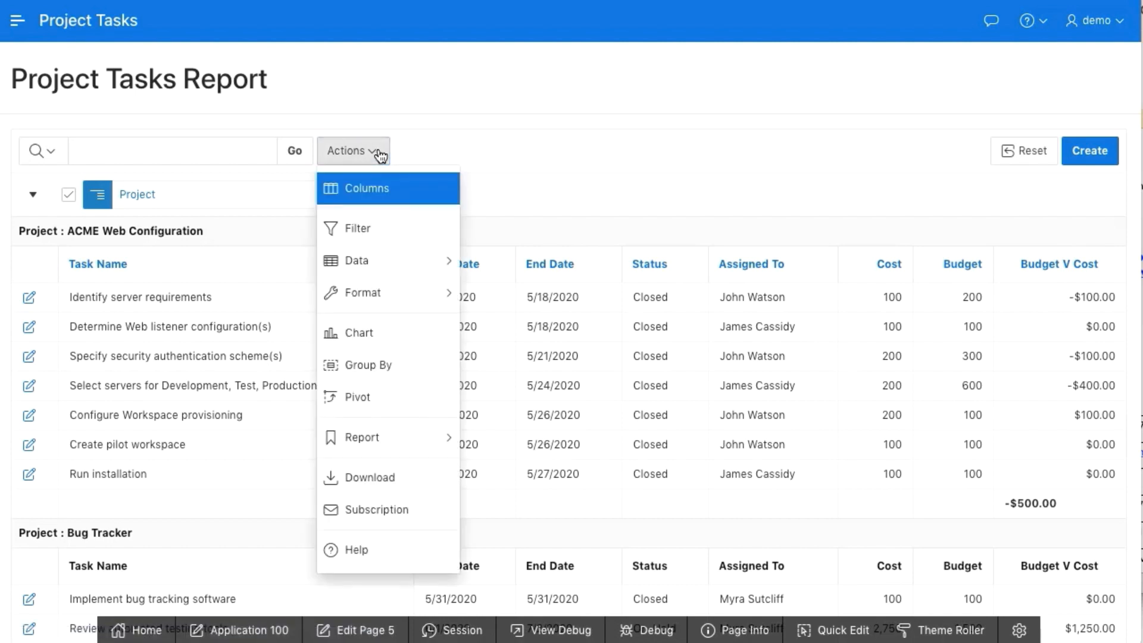
# Step: Create a horizontal bar chart: label Project, value Budget V Cost summed, sorted by label ascending
pyautogui.click(351, 338)
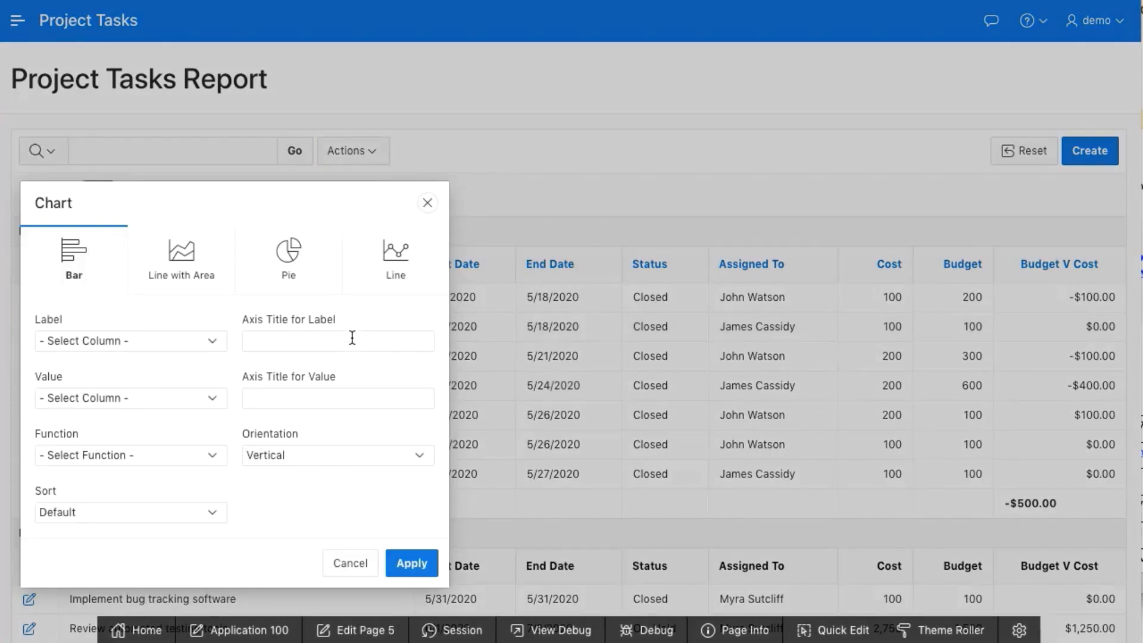
pyautogui.click(113, 339)
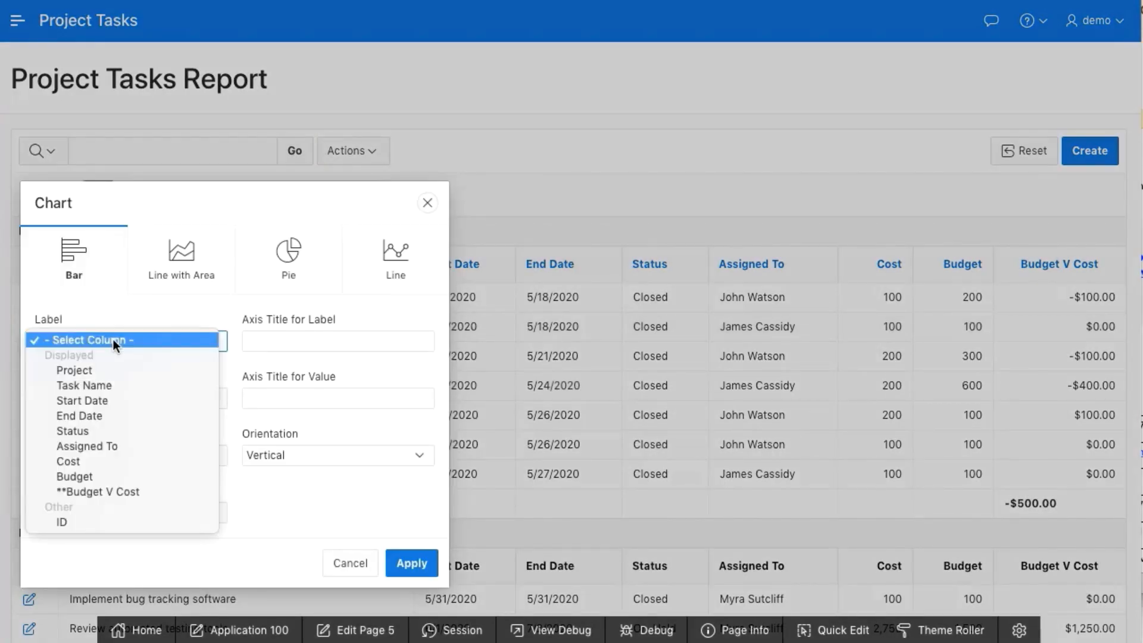
pyautogui.click(84, 368)
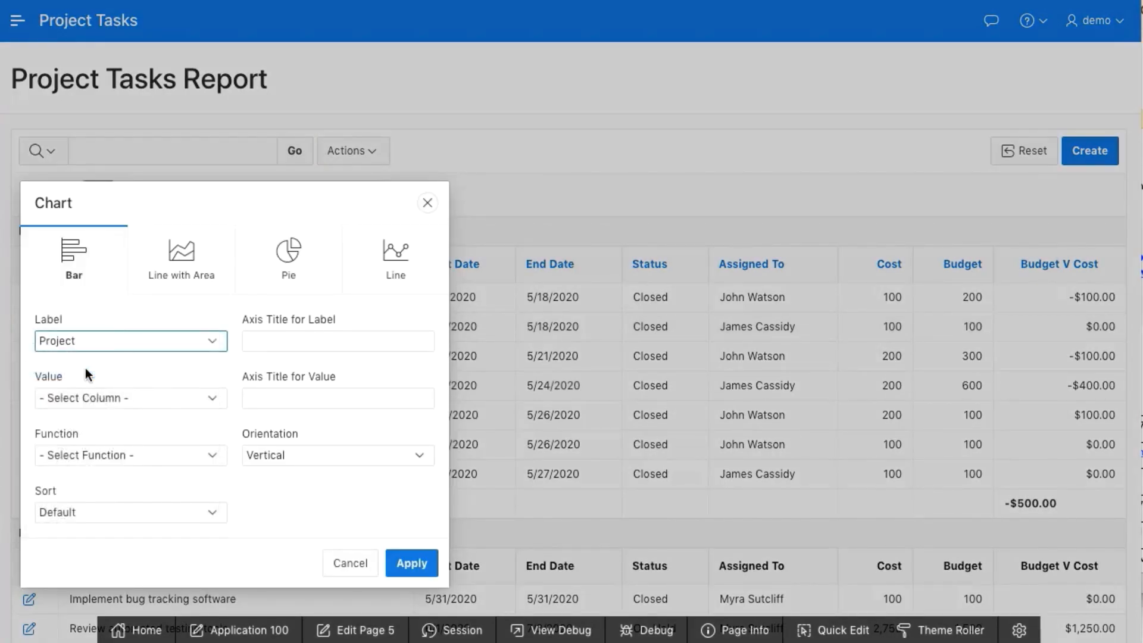
pyautogui.click(95, 398)
pyautogui.click(101, 456)
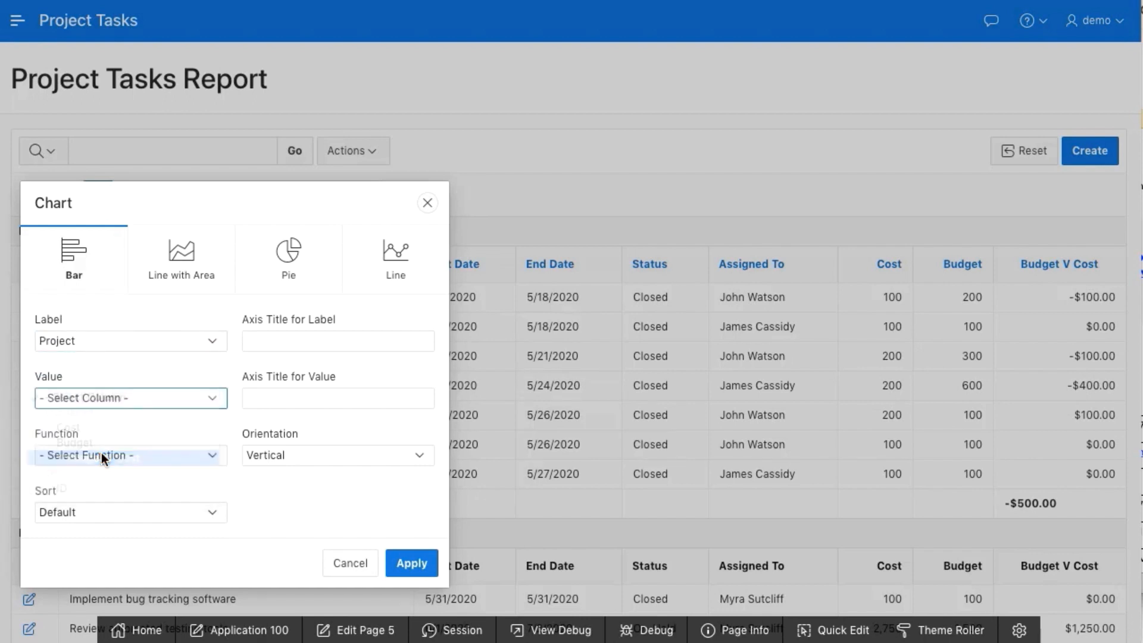
pyautogui.click(102, 456)
pyautogui.click(55, 467)
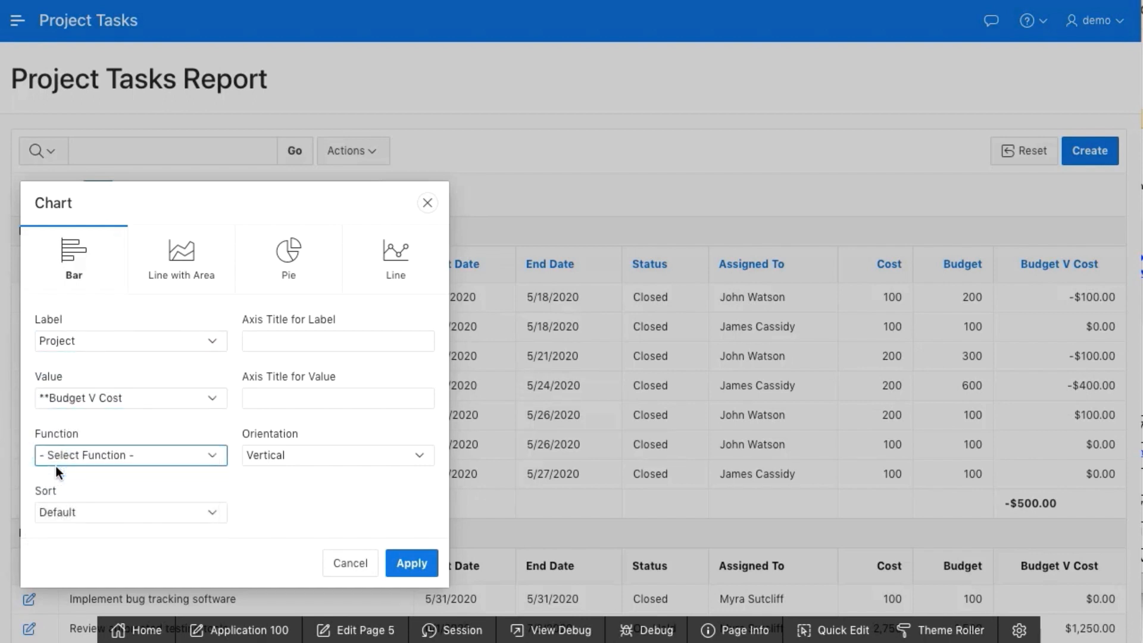
pyautogui.click(118, 512)
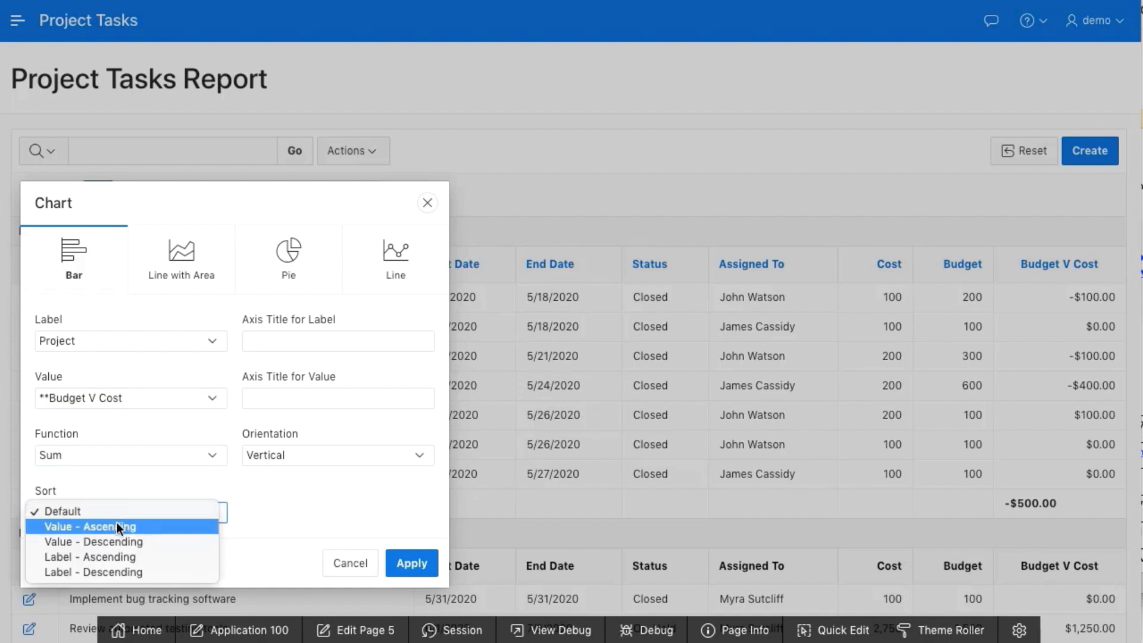
pyautogui.press('Escape')
pyautogui.click(294, 456)
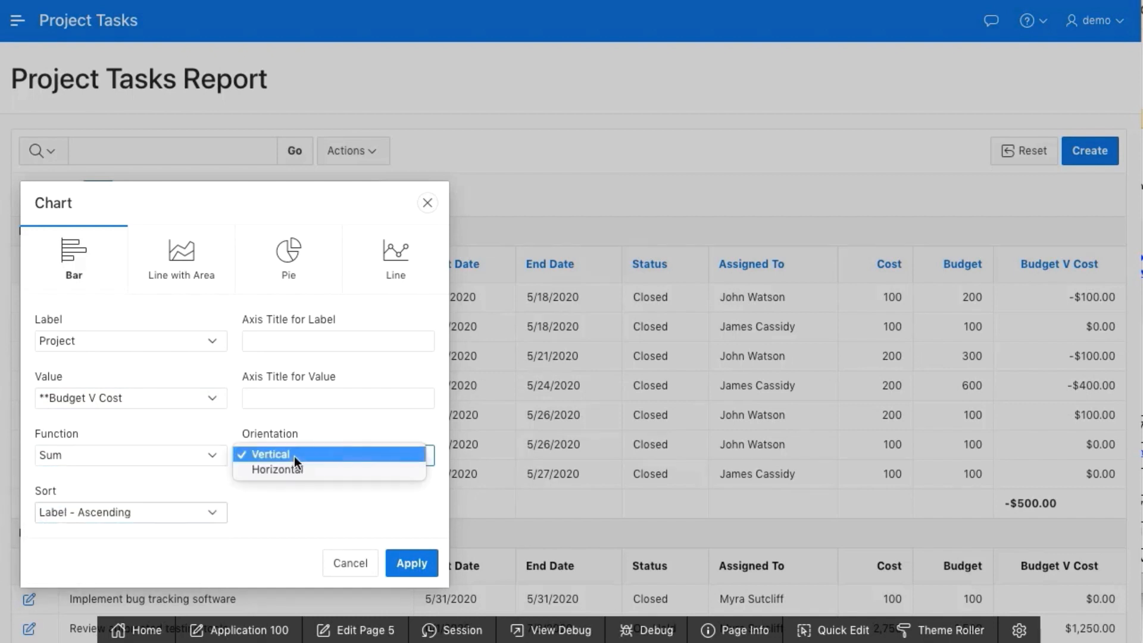
pyautogui.click(296, 468)
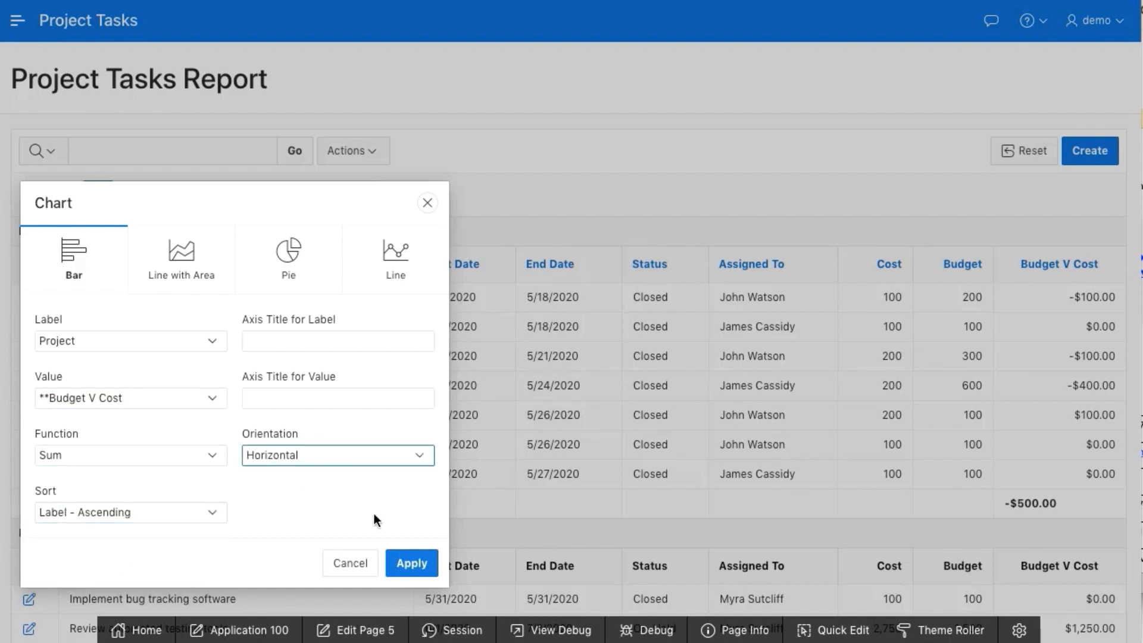
pyautogui.click(412, 563)
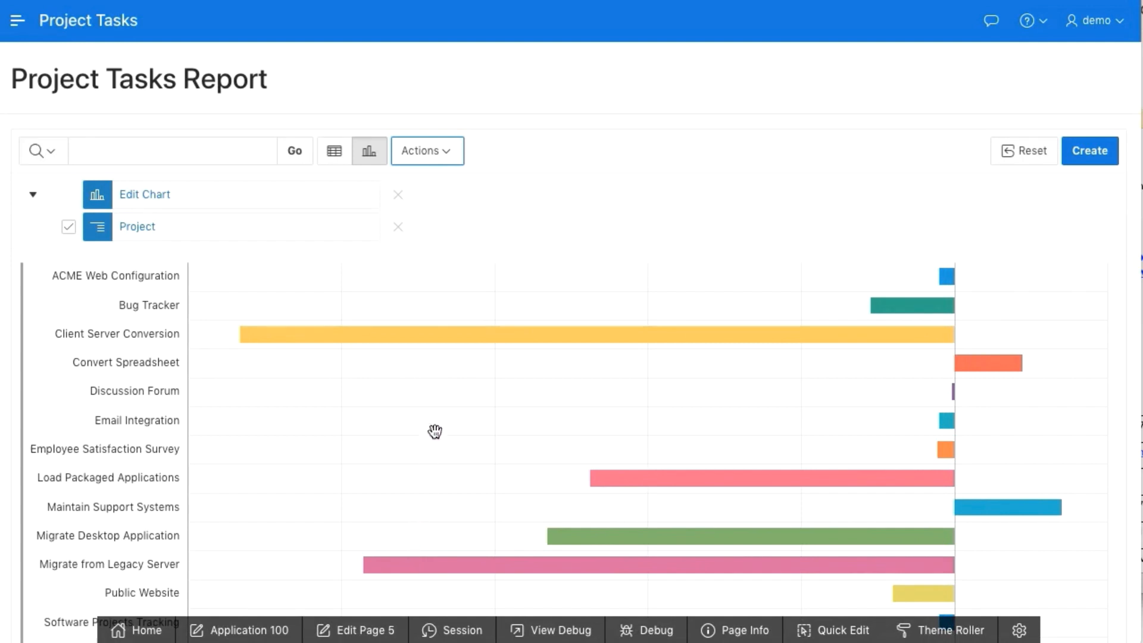
# Step: Return from the chart to the grouped task table view
pyautogui.moveTo(497, 345)
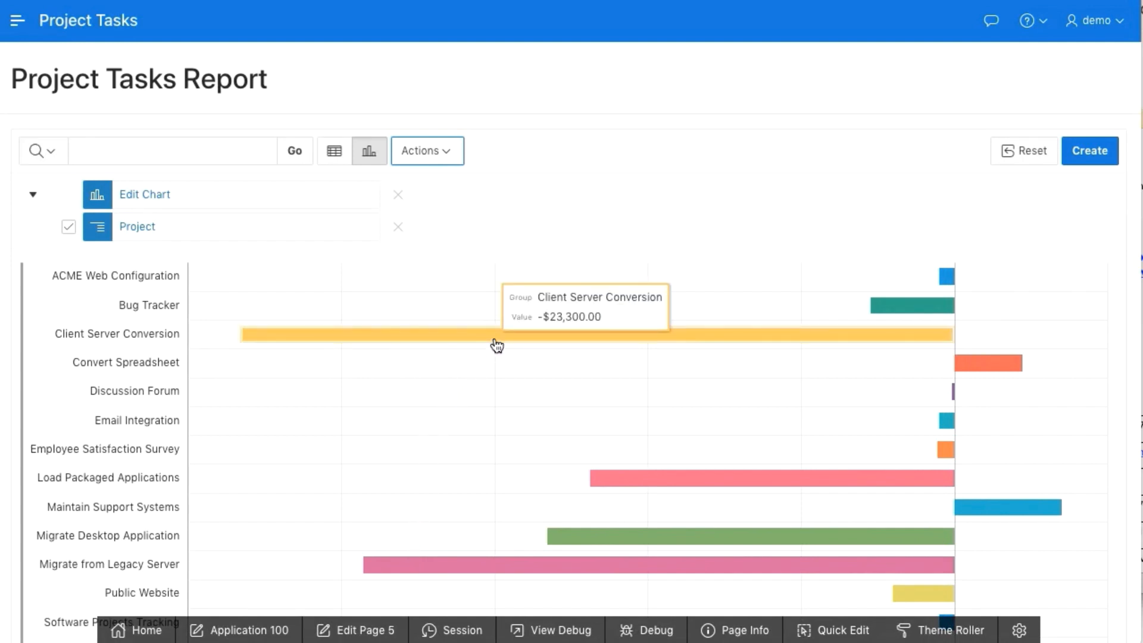
pyautogui.click(427, 151)
pyautogui.click(334, 152)
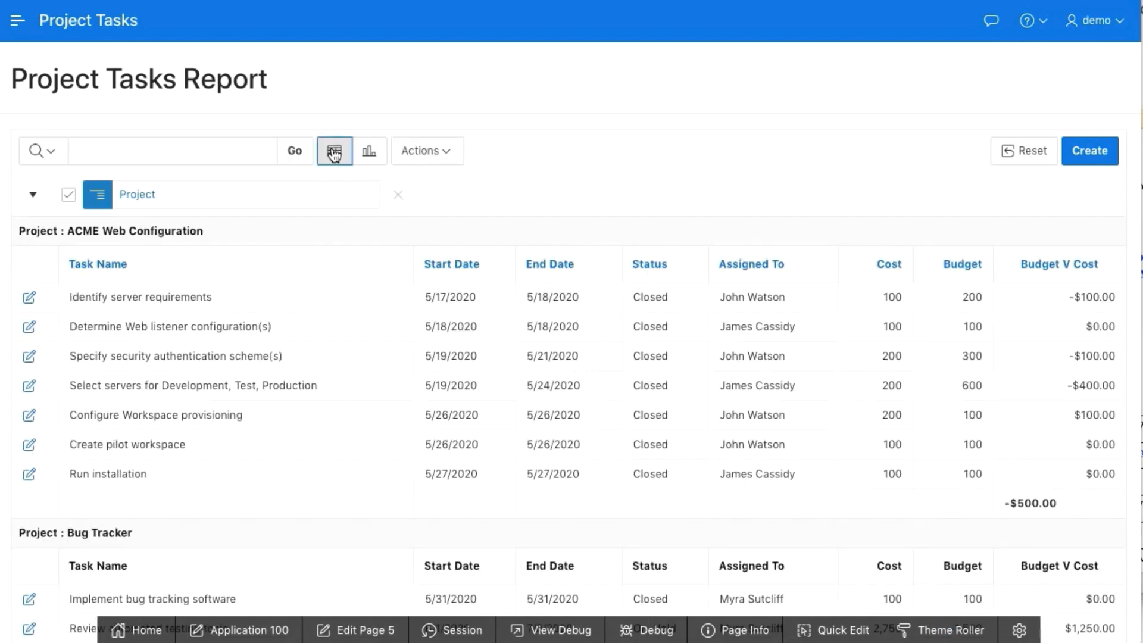
# Step: Save the report settings as an alternative default report named 'Budget Review'
pyautogui.click(449, 155)
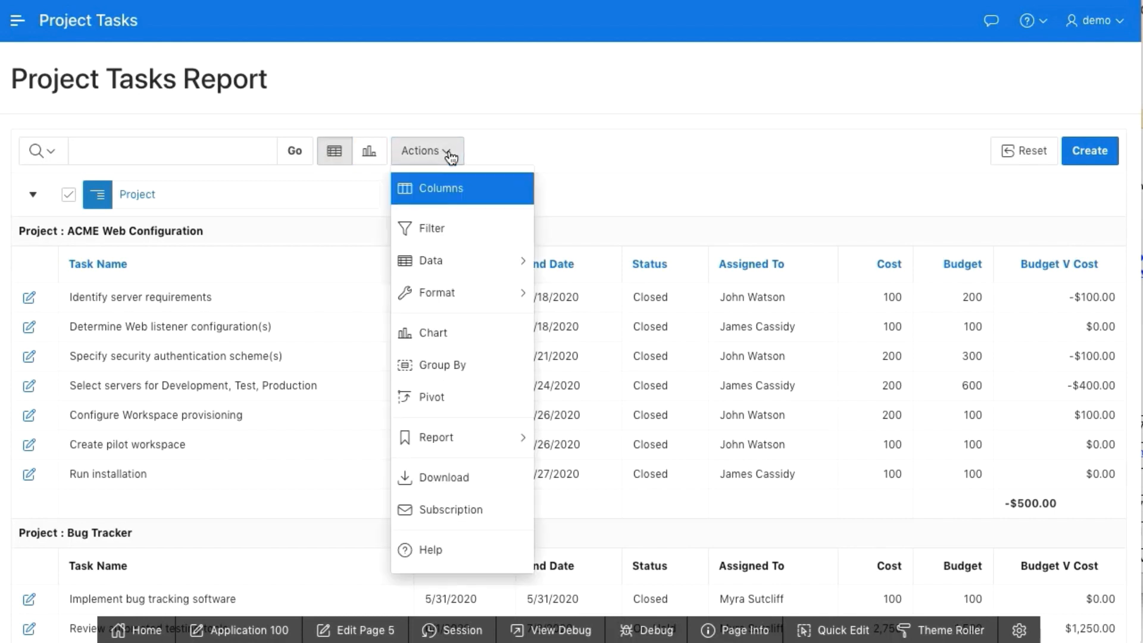
pyautogui.moveTo(425, 439)
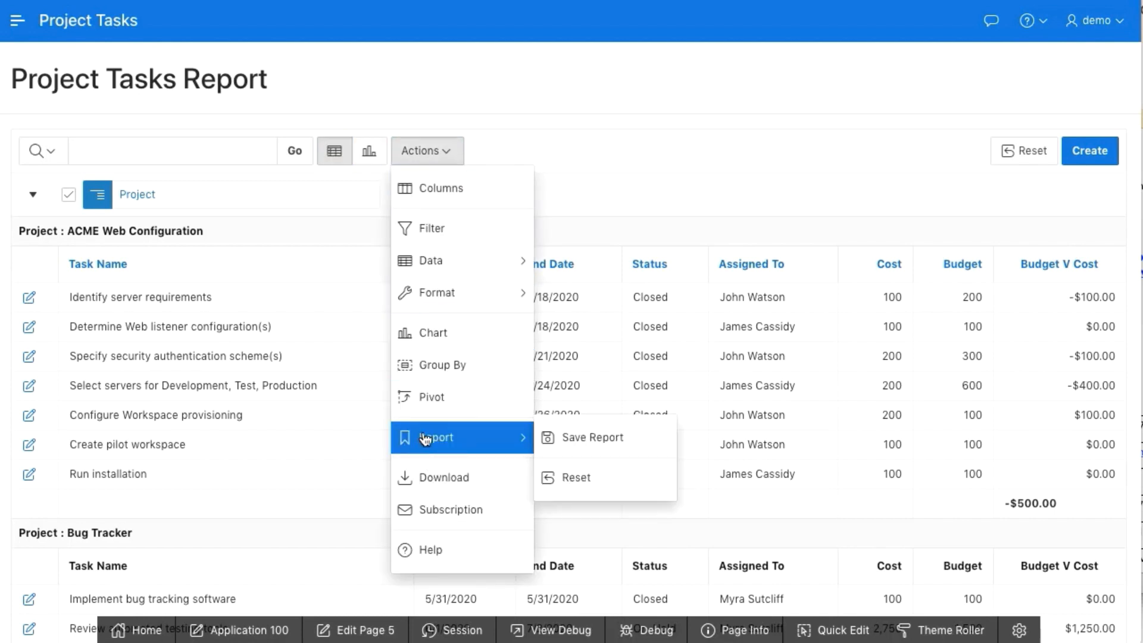
pyautogui.click(589, 436)
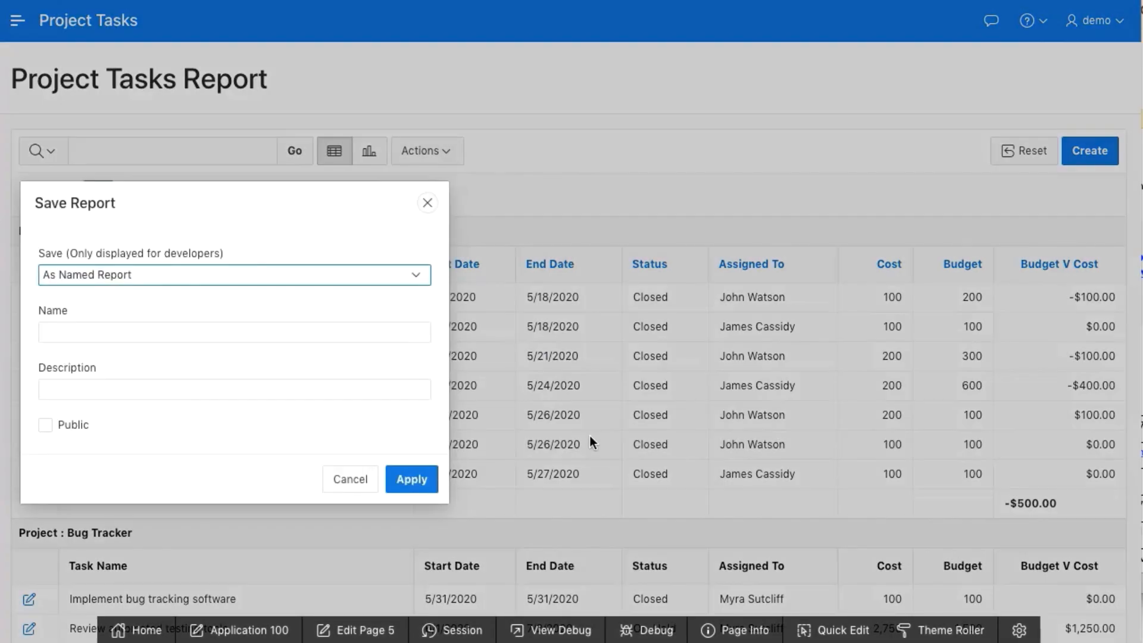
pyautogui.click(290, 274)
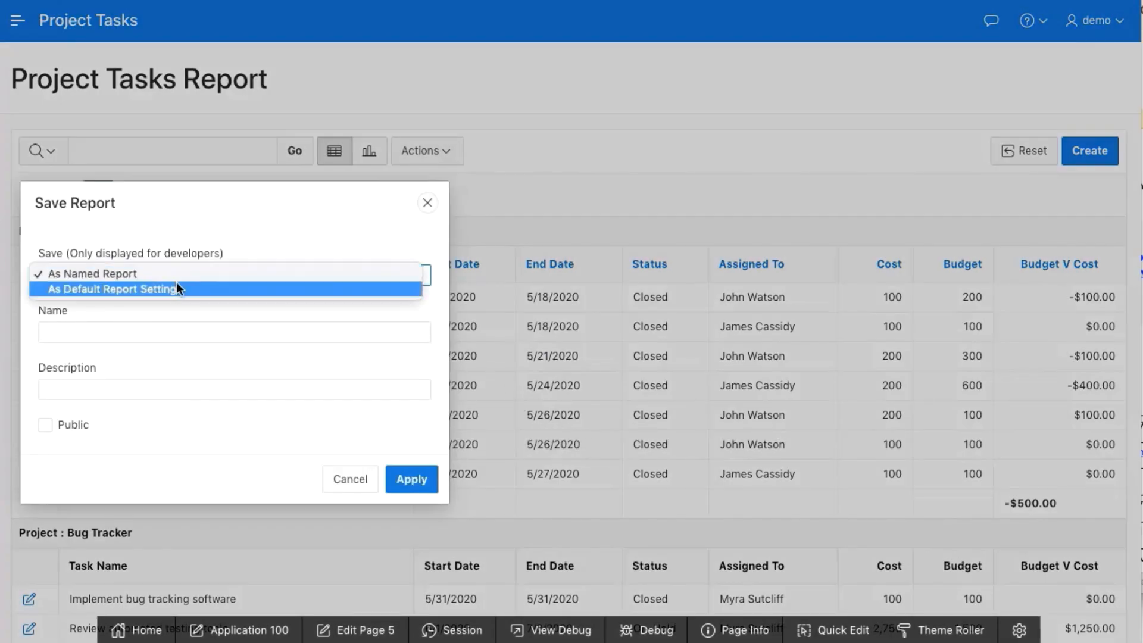
pyautogui.click(162, 289)
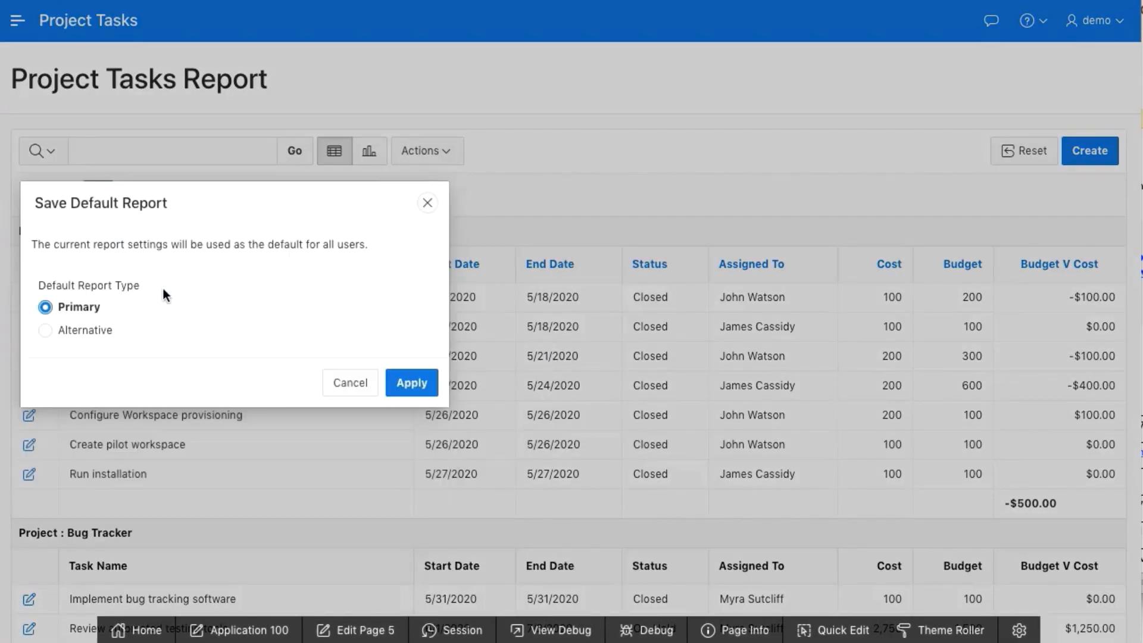
pyautogui.click(95, 331)
pyautogui.click(246, 387)
pyautogui.write('Budg')
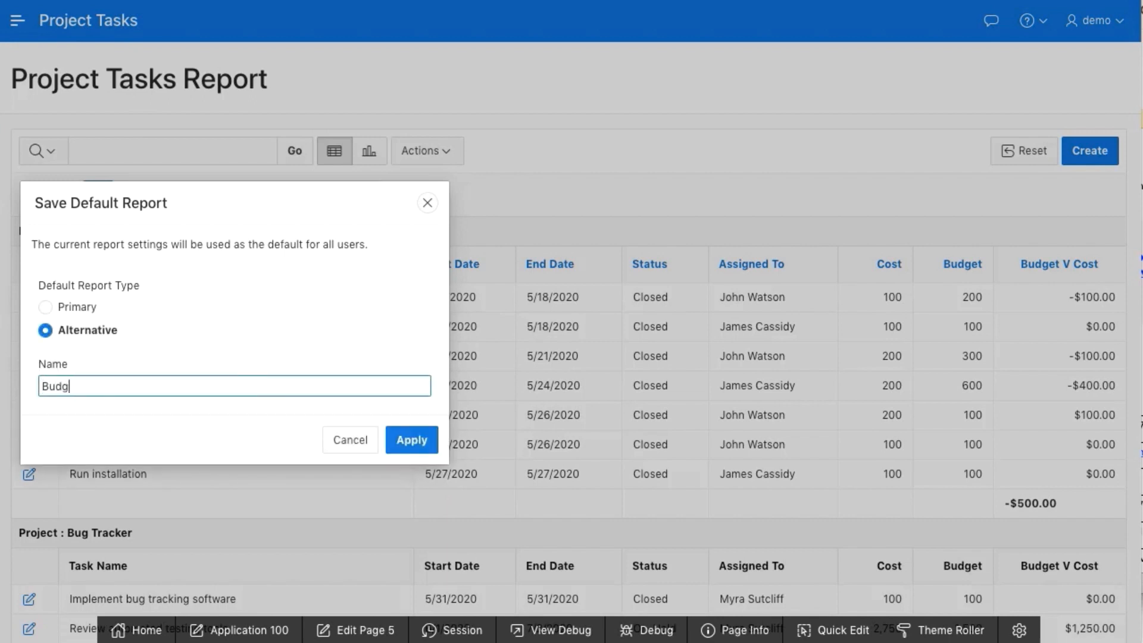
pyautogui.write('et Review')
pyautogui.click(414, 441)
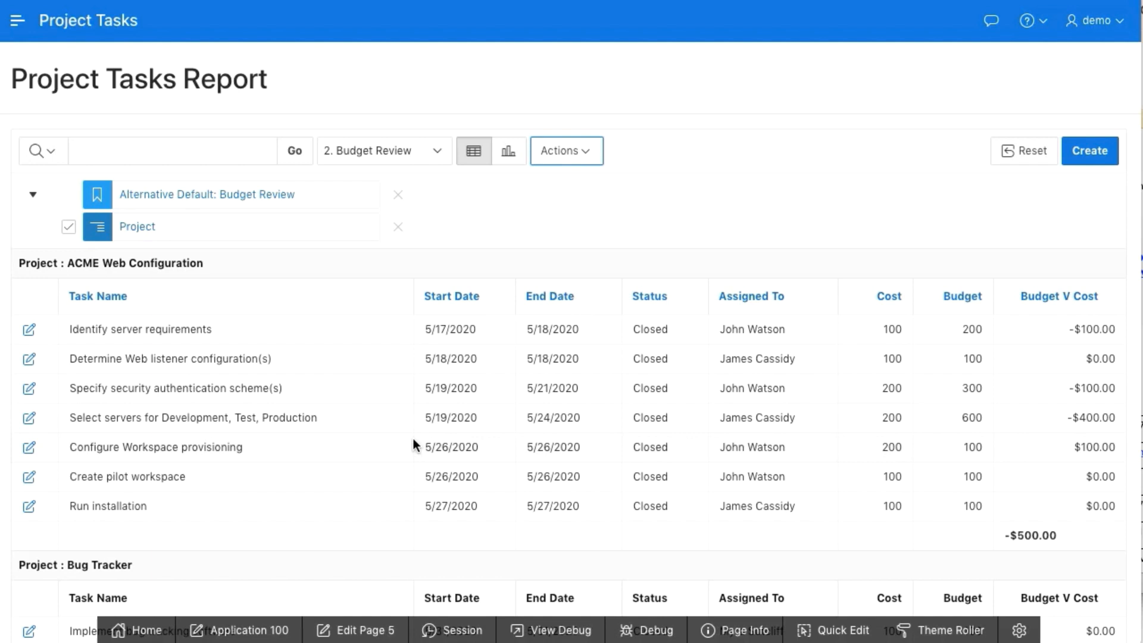
pyautogui.click(435, 151)
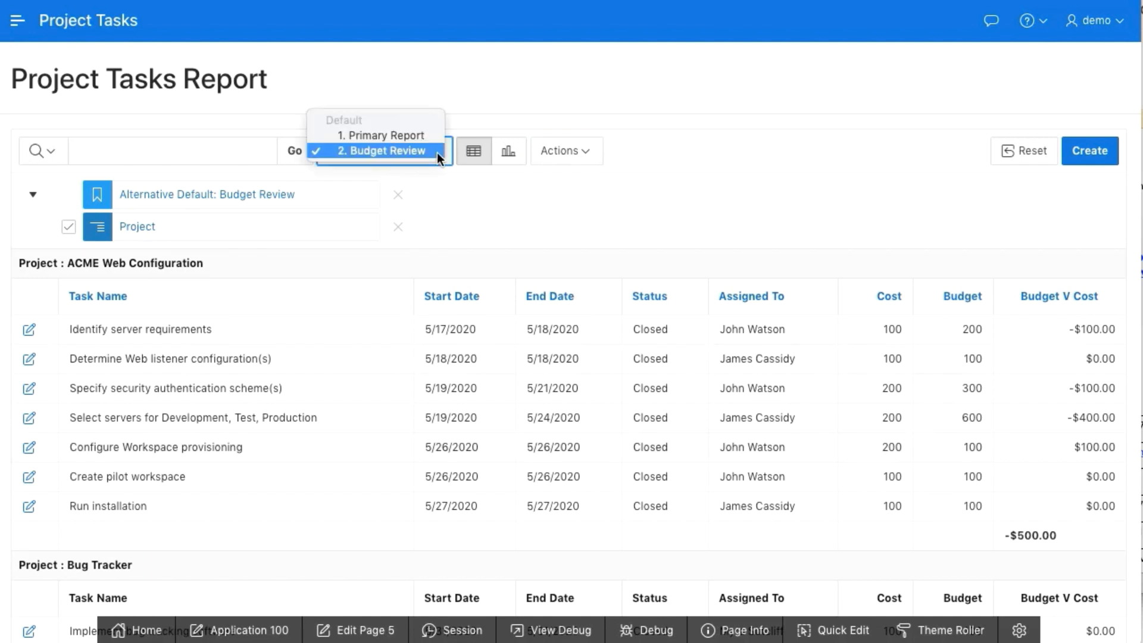
# Step: Switch to 1. Primary Report and reset it to its default settings
pyautogui.click(403, 135)
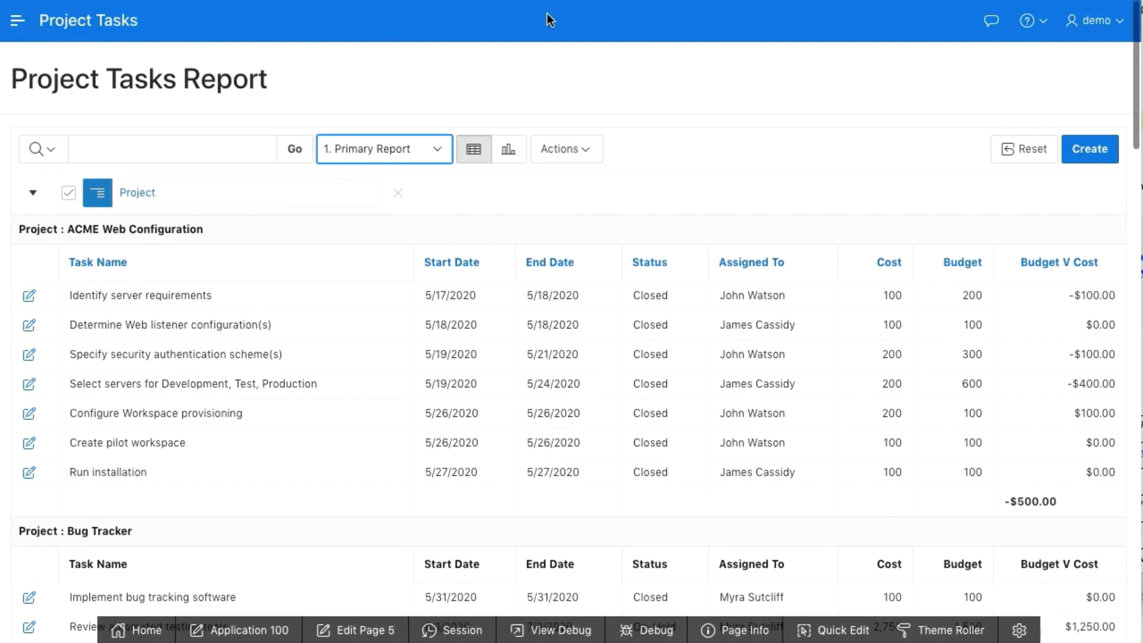
pyautogui.click(590, 150)
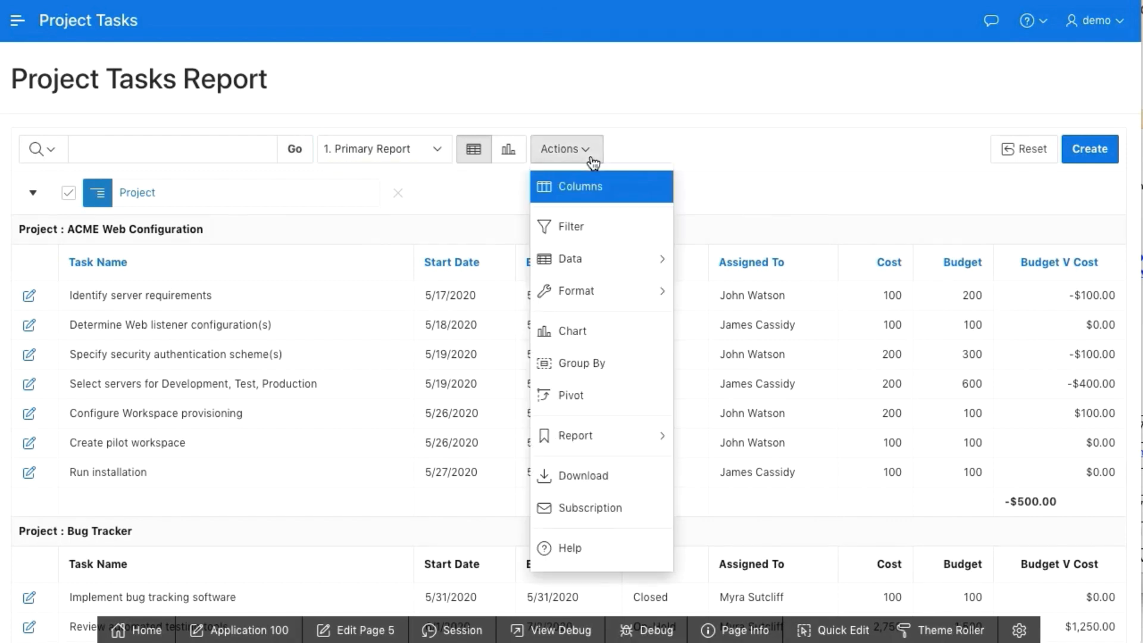
pyautogui.moveTo(611, 438)
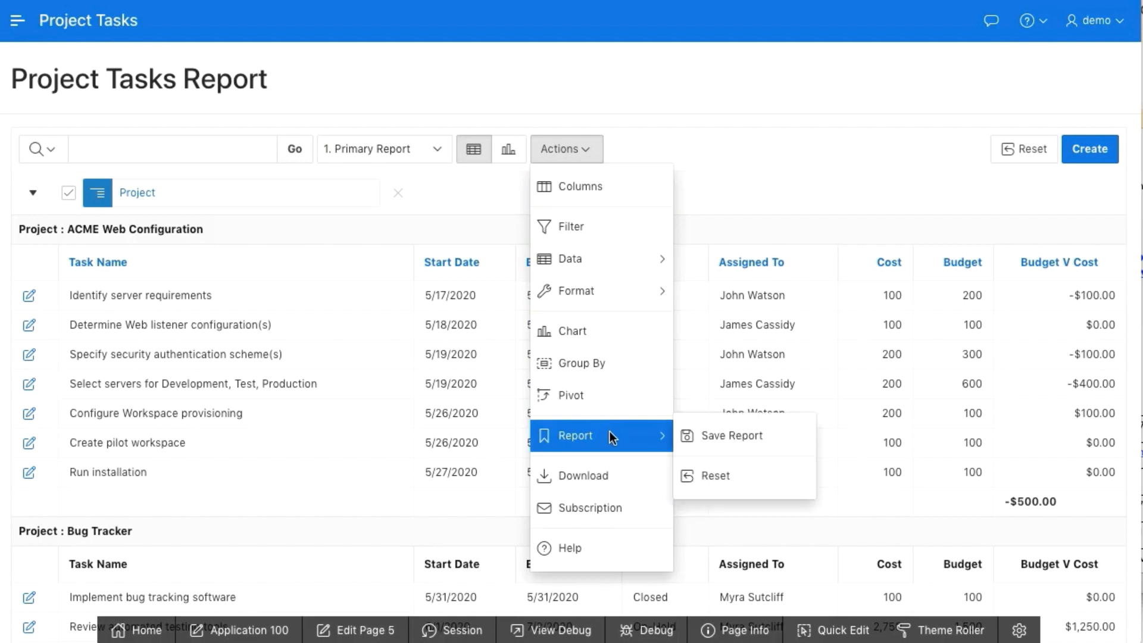
pyautogui.click(718, 476)
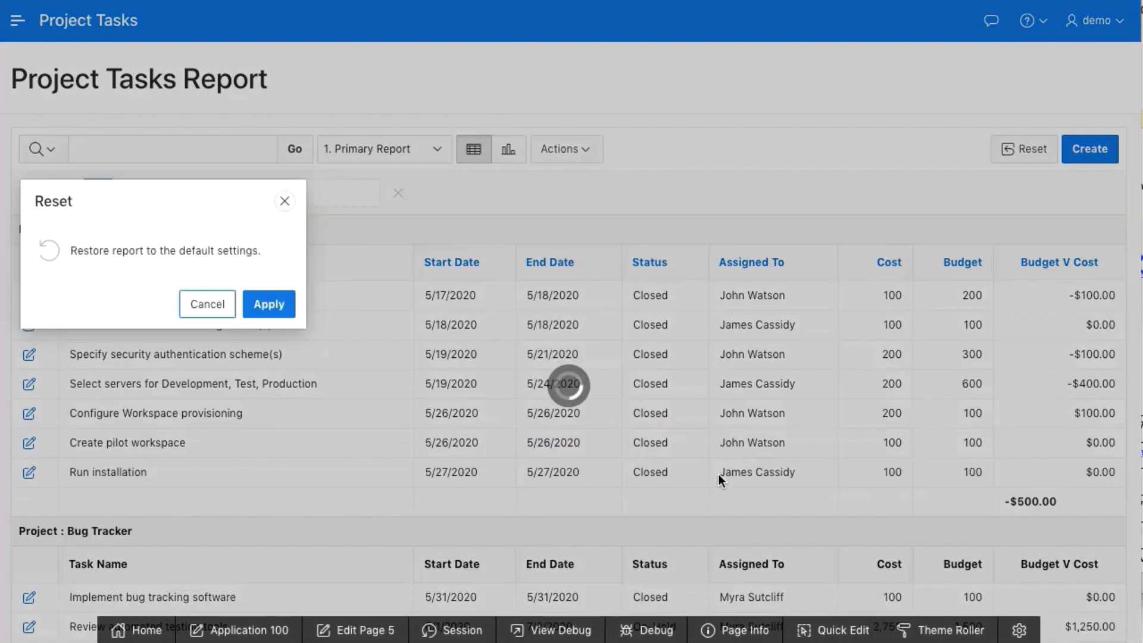
pyautogui.click(270, 303)
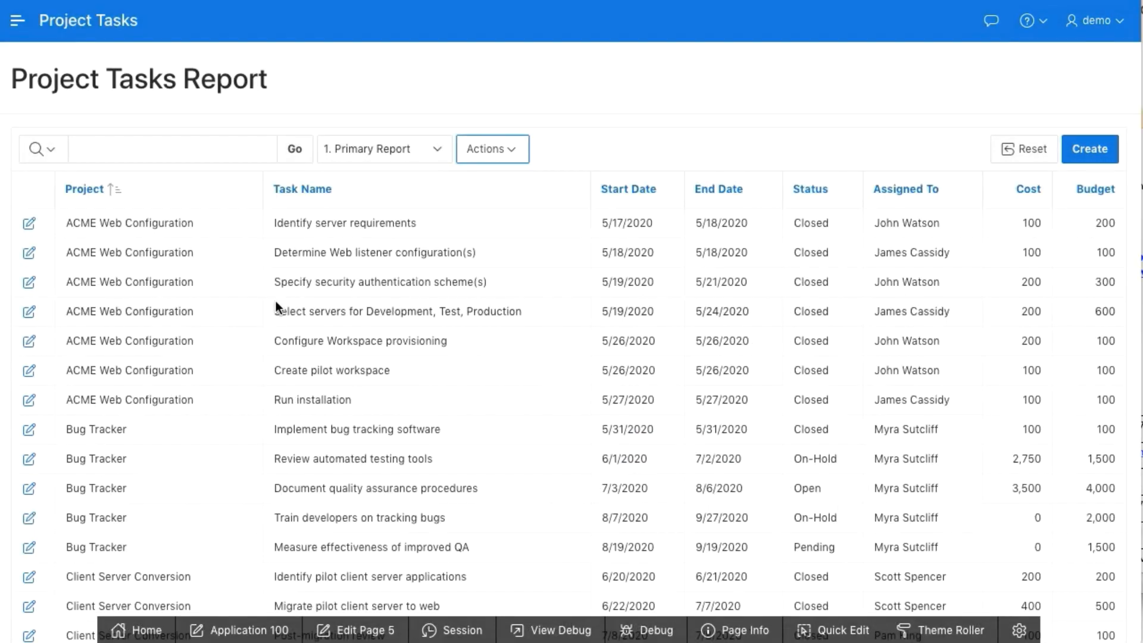
# Step: Switch to 2. Budget Review and open the Determine Web listener configuration(s) task for editing
pyautogui.click(442, 149)
pyautogui.click(412, 165)
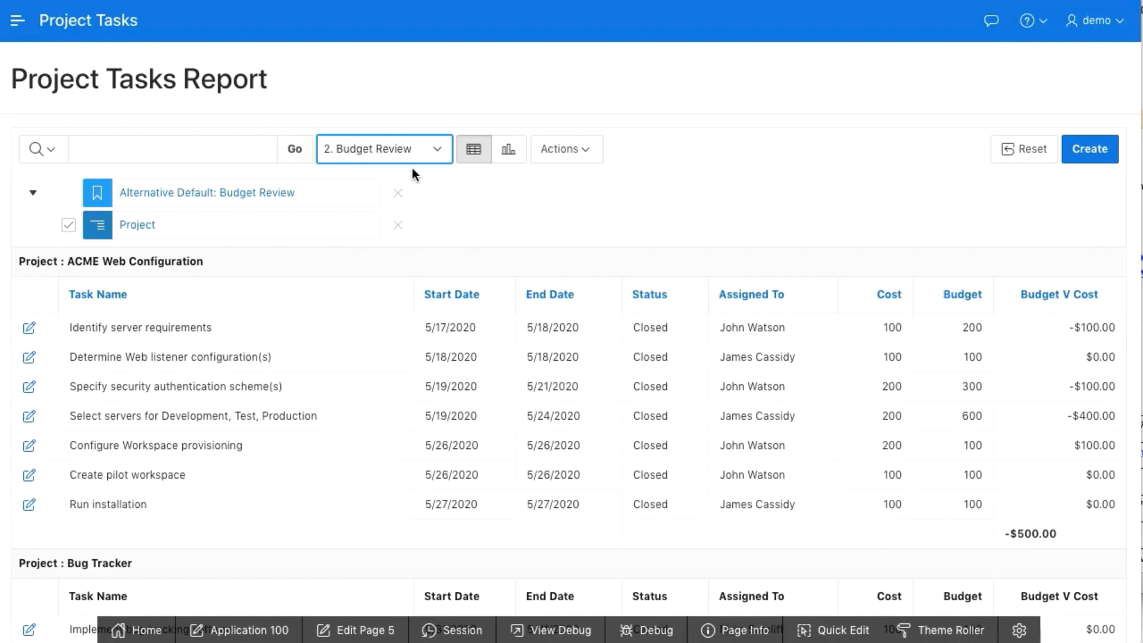
pyautogui.click(29, 358)
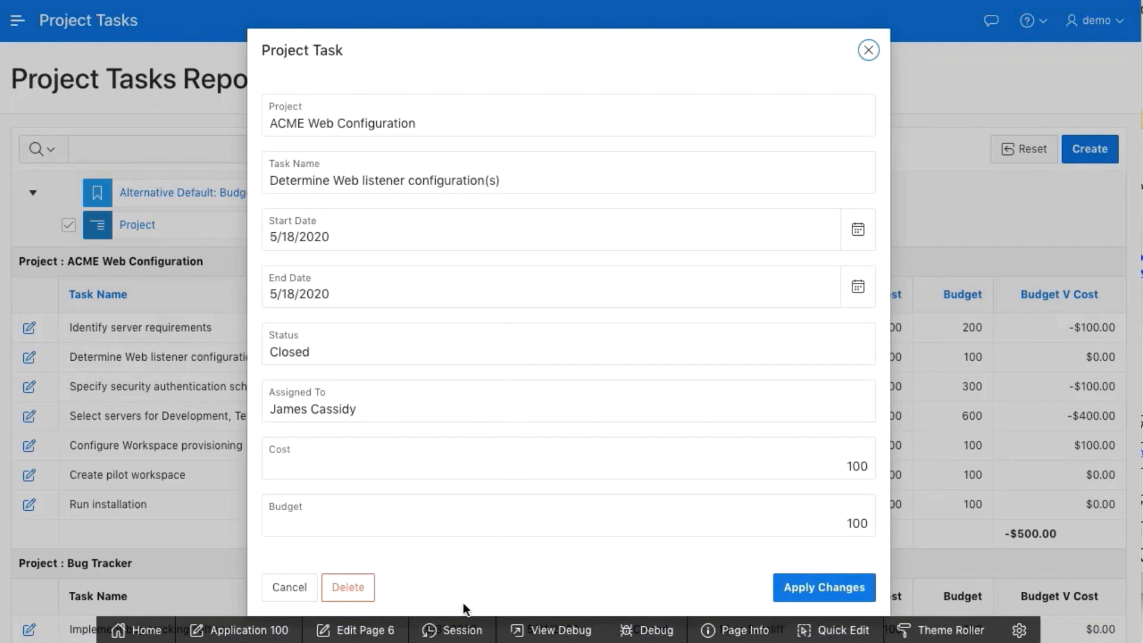
# Step: Open Page 6: Project Task in Page Designer from the developer toolbar
pyautogui.click(364, 630)
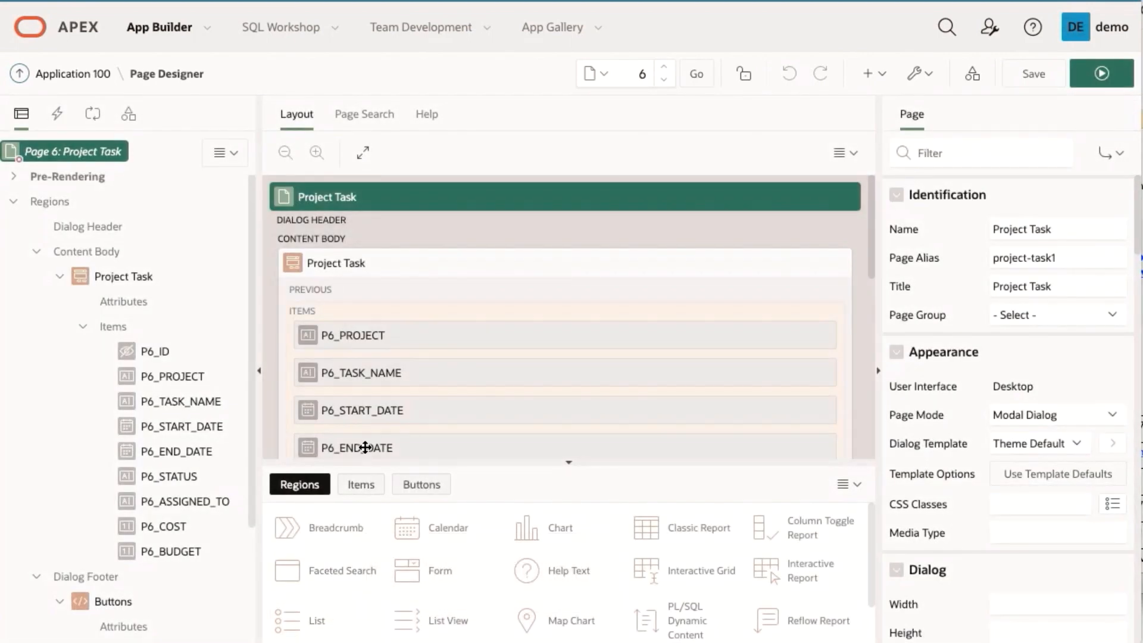
# Step: Move P6_END_DATE beside P6_START_DATE and P6_BUDGET beside P6_COST in the Layout pane
pyautogui.moveTo(365, 447); pyautogui.dragTo(839, 352)
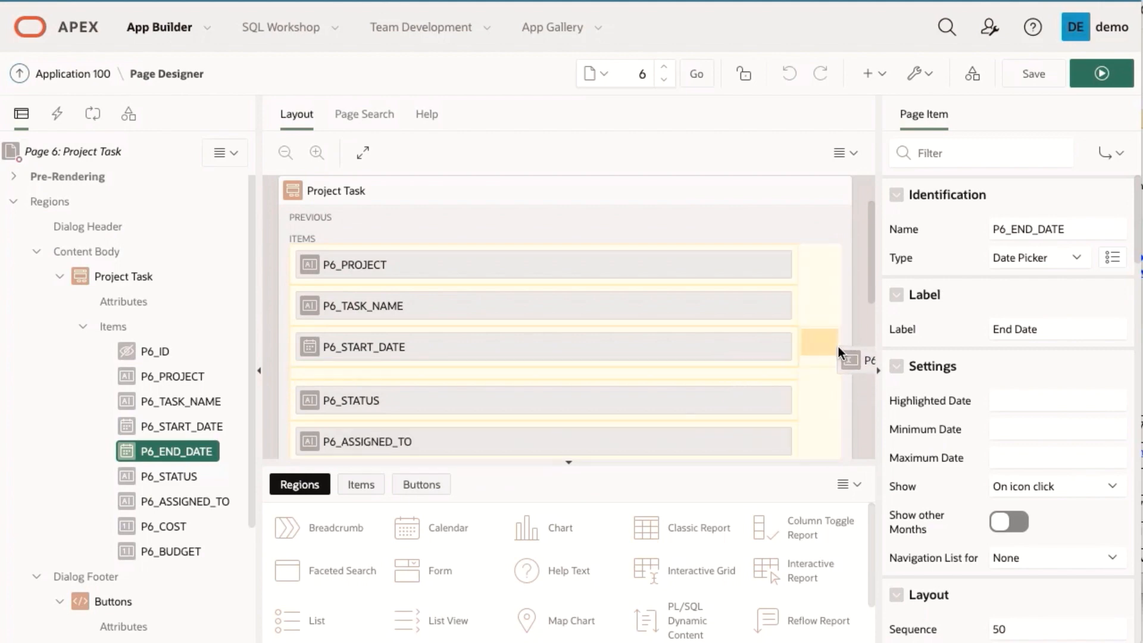
pyautogui.moveTo(838, 348); pyautogui.dragTo(838, 347)
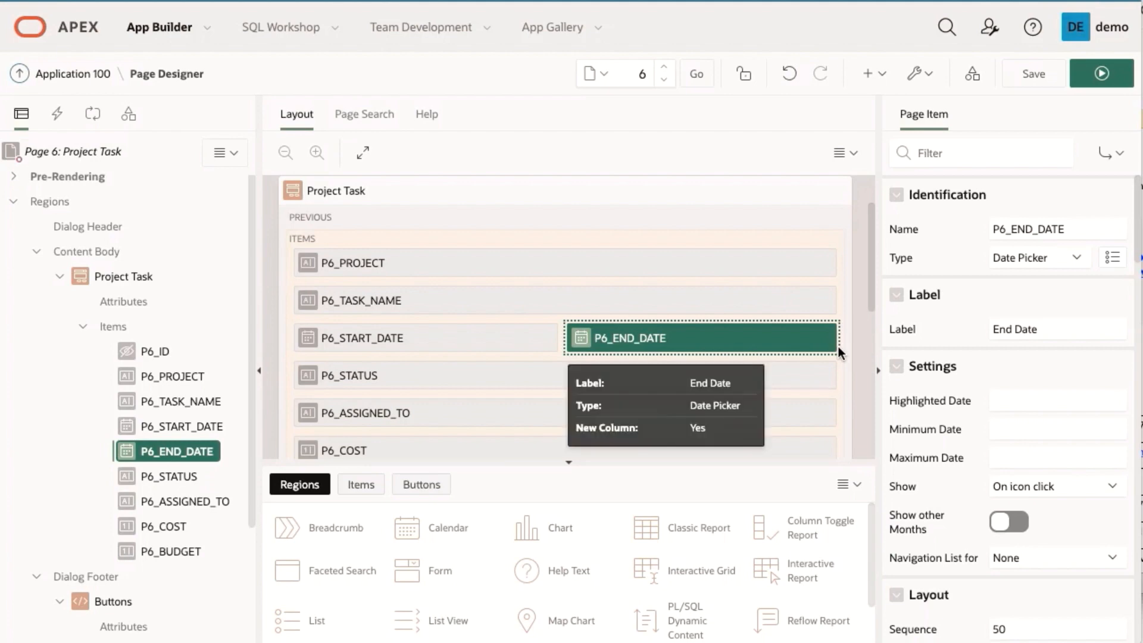
pyautogui.scroll(-2, 381, 455)
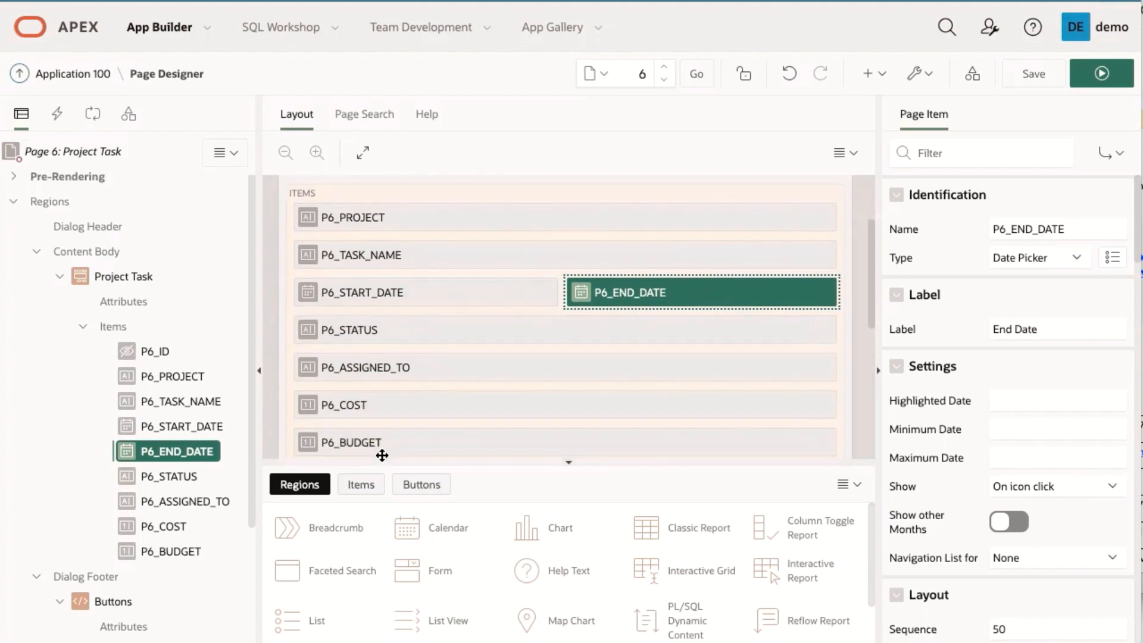
pyautogui.moveTo(358, 407); pyautogui.dragTo(840, 366)
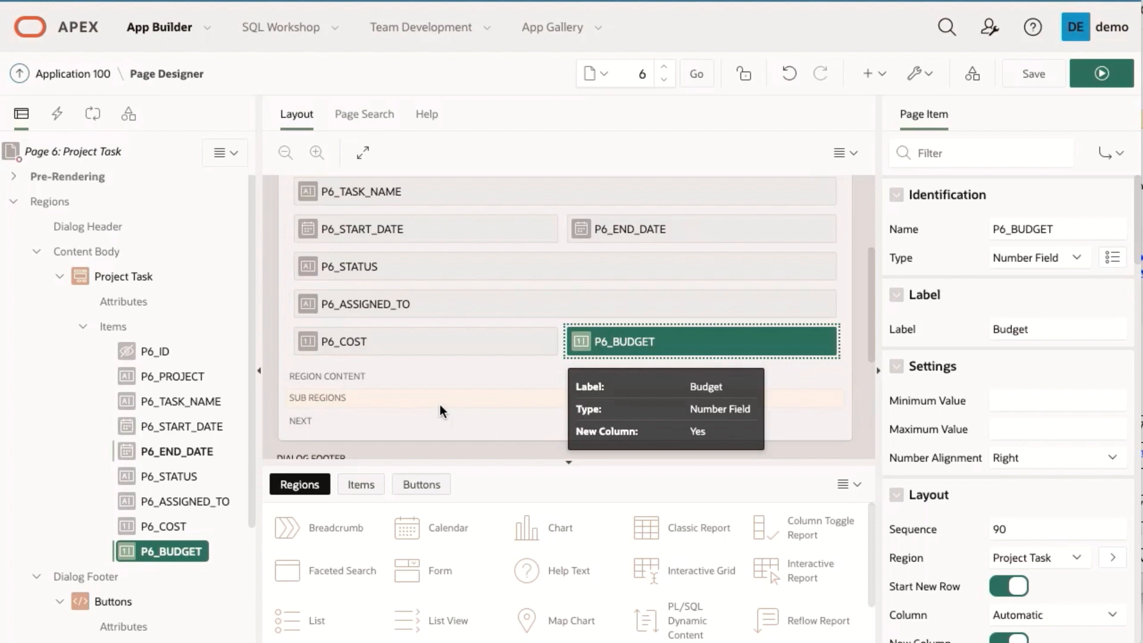
pyautogui.click(169, 477)
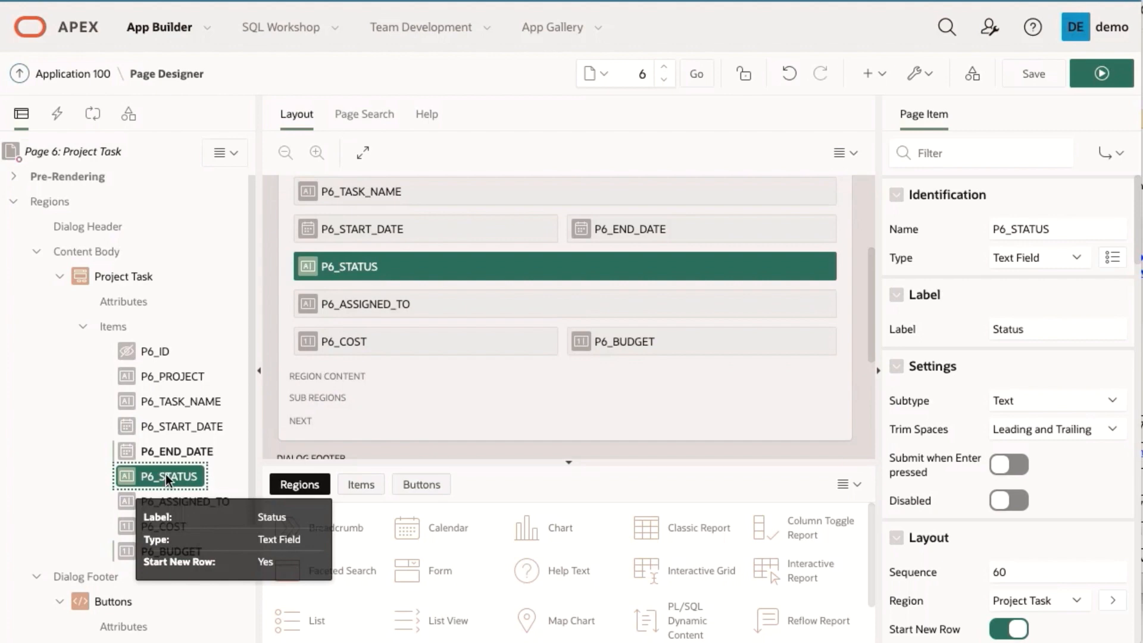
# Step: Change the P6_STATUS item type to Select List
pyautogui.click(1076, 257)
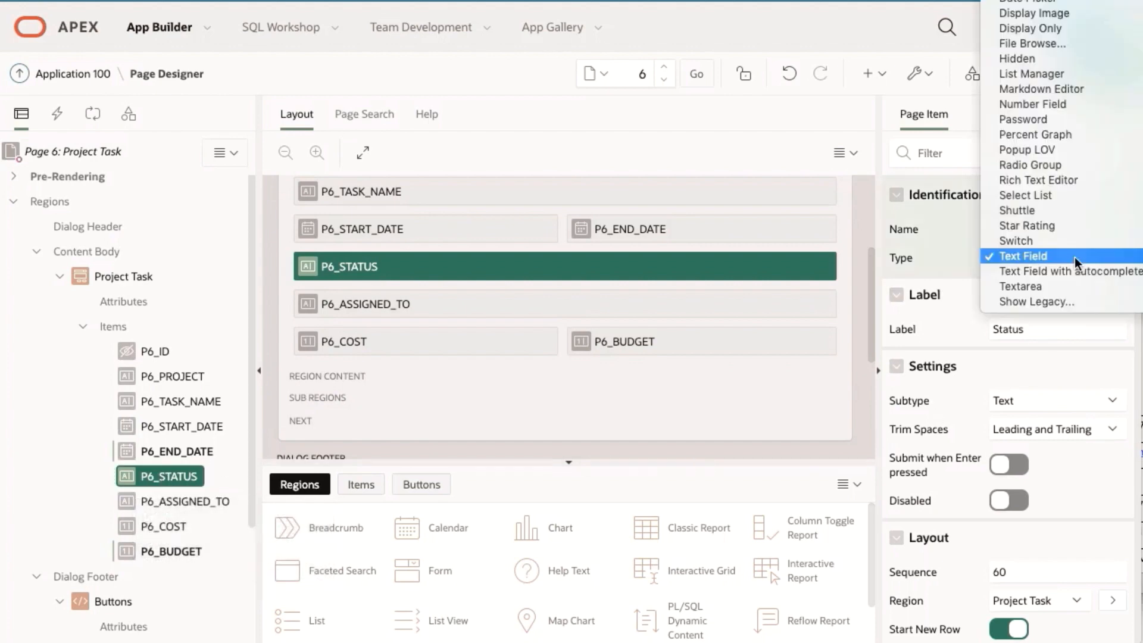
pyautogui.click(1026, 197)
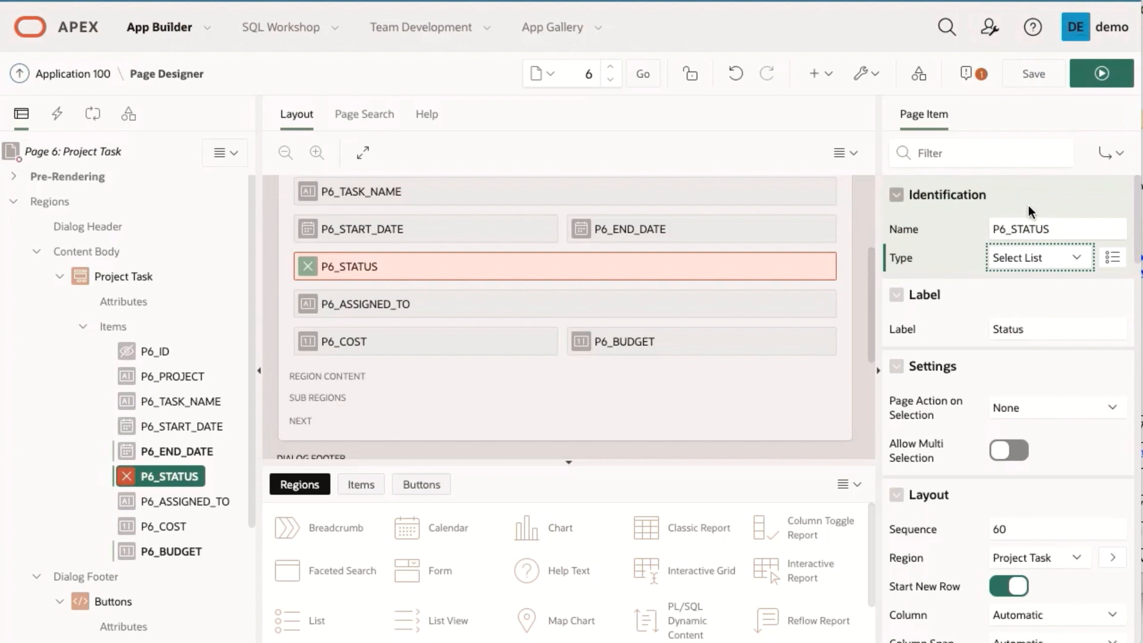
pyautogui.scroll(-8, 1044, 354)
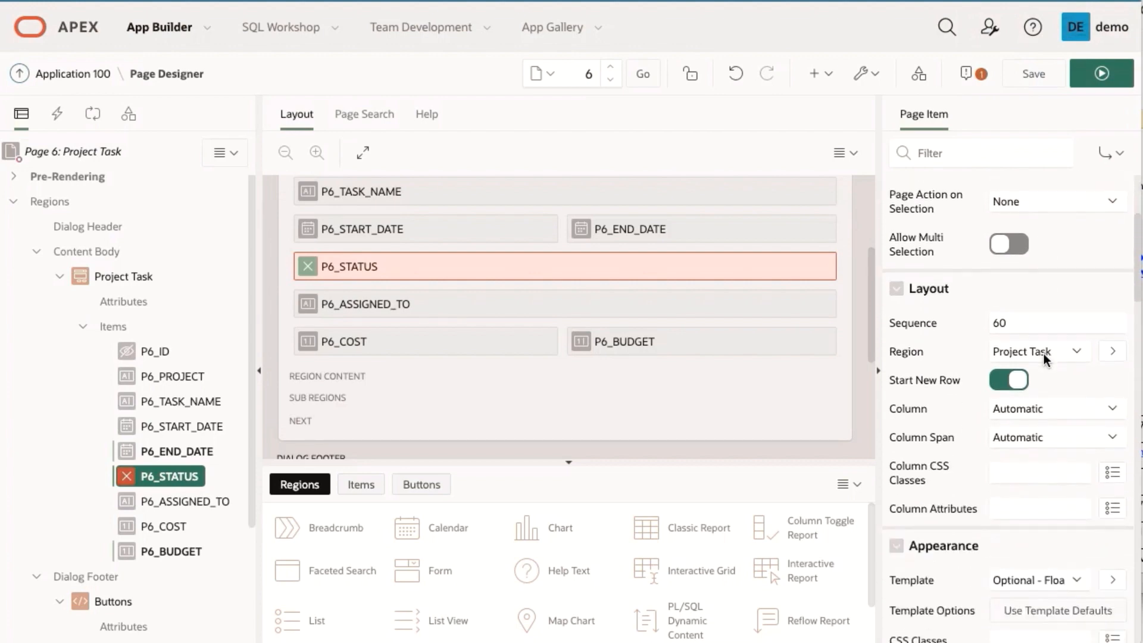
pyautogui.scroll(-4, 1044, 354)
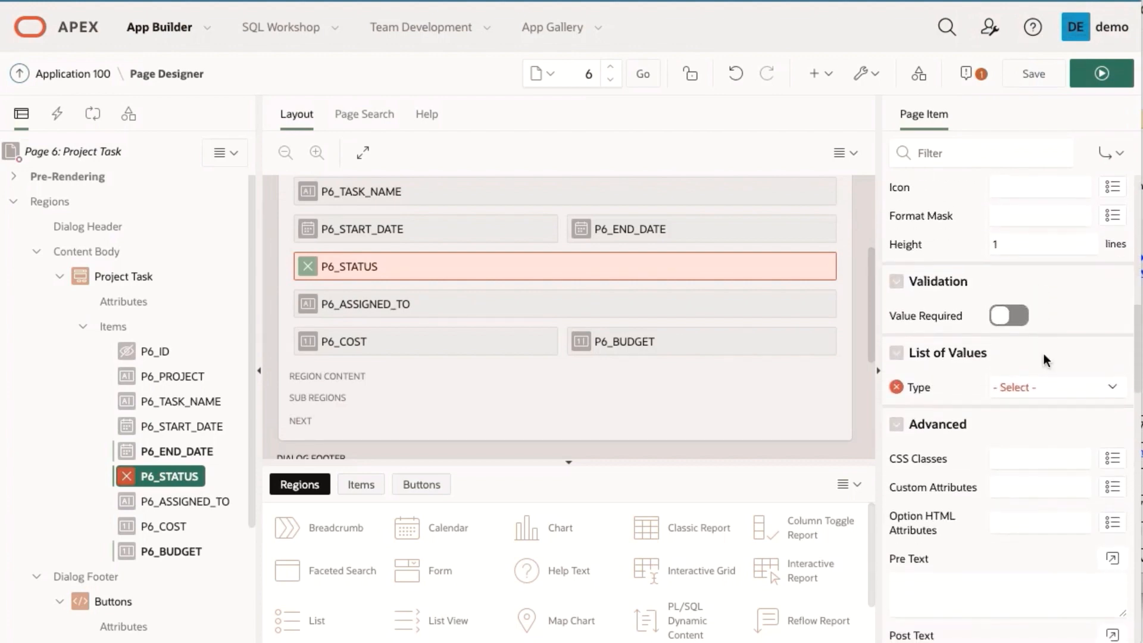
# Step: Feed its list of values from the pasted distinct-status SQL query and save the page
pyautogui.click(1049, 374)
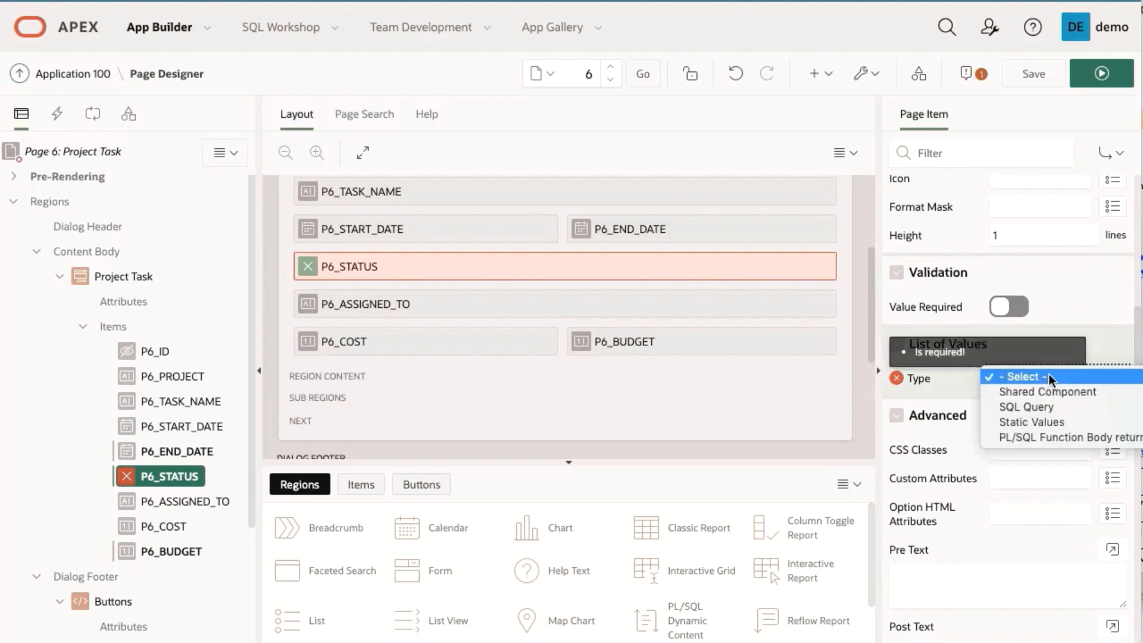
pyautogui.click(1041, 406)
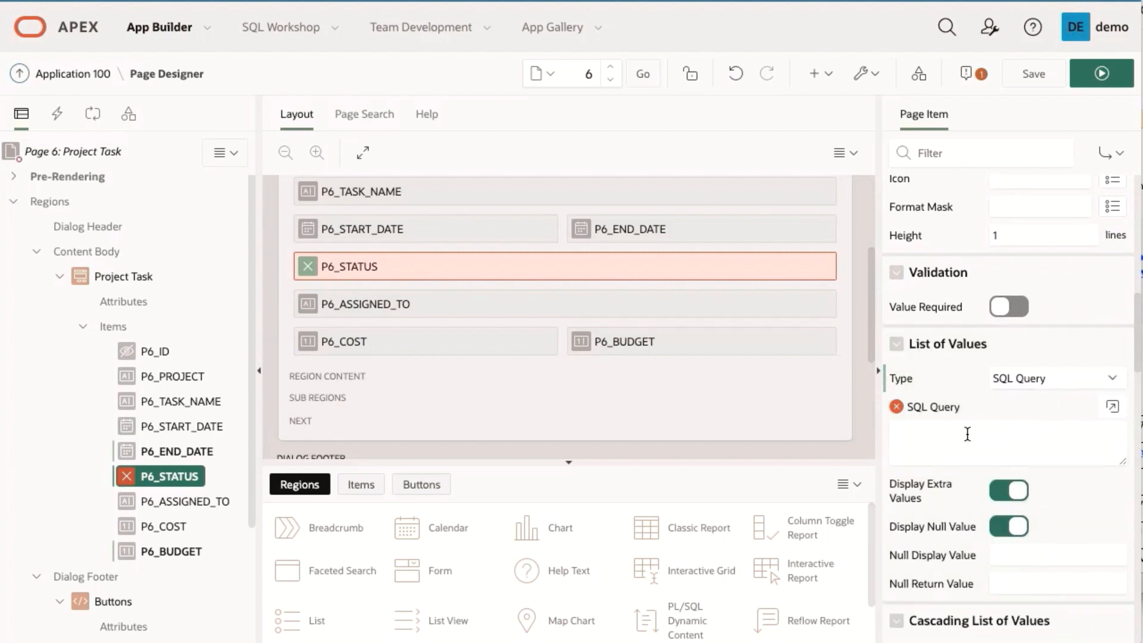
pyautogui.click(968, 434)
pyautogui.write('select distinct status d, status r   from project_tasks   order by 1')
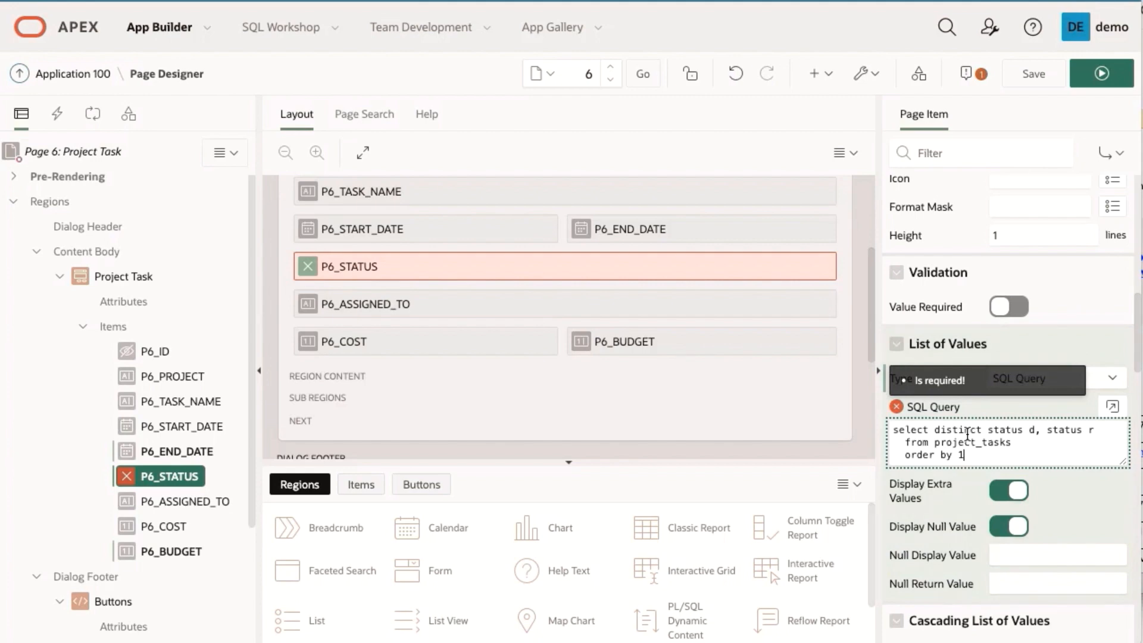
pyautogui.click(1032, 74)
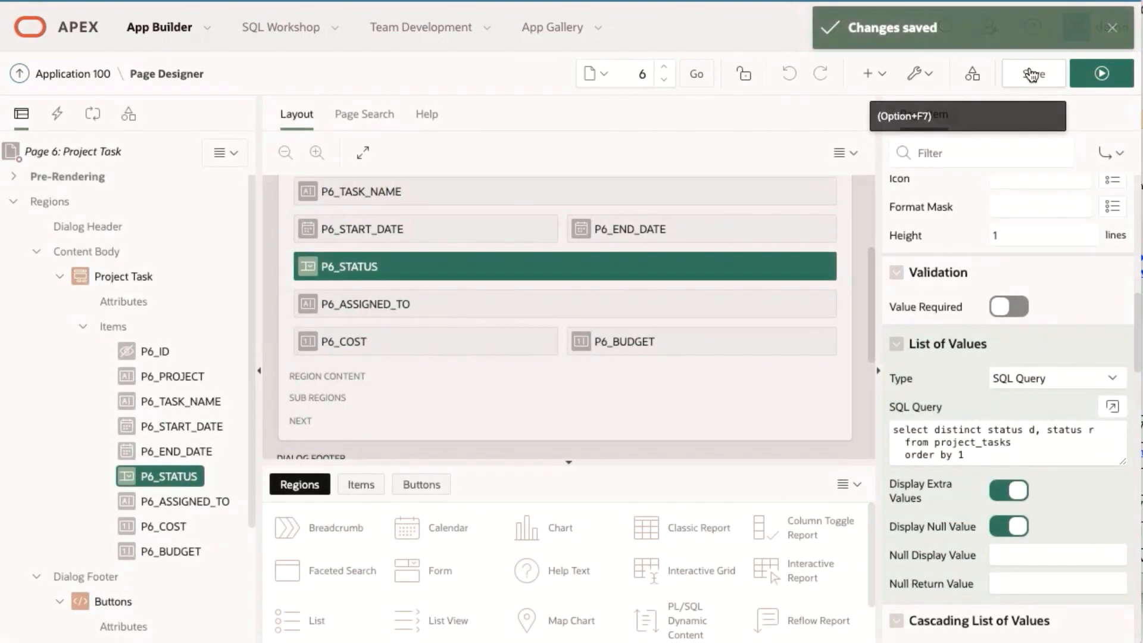
# Step: Run the page and confirm a task's Status list offers Closed, On-Hold, Open and Pending, then cancel
pyautogui.click(1101, 76)
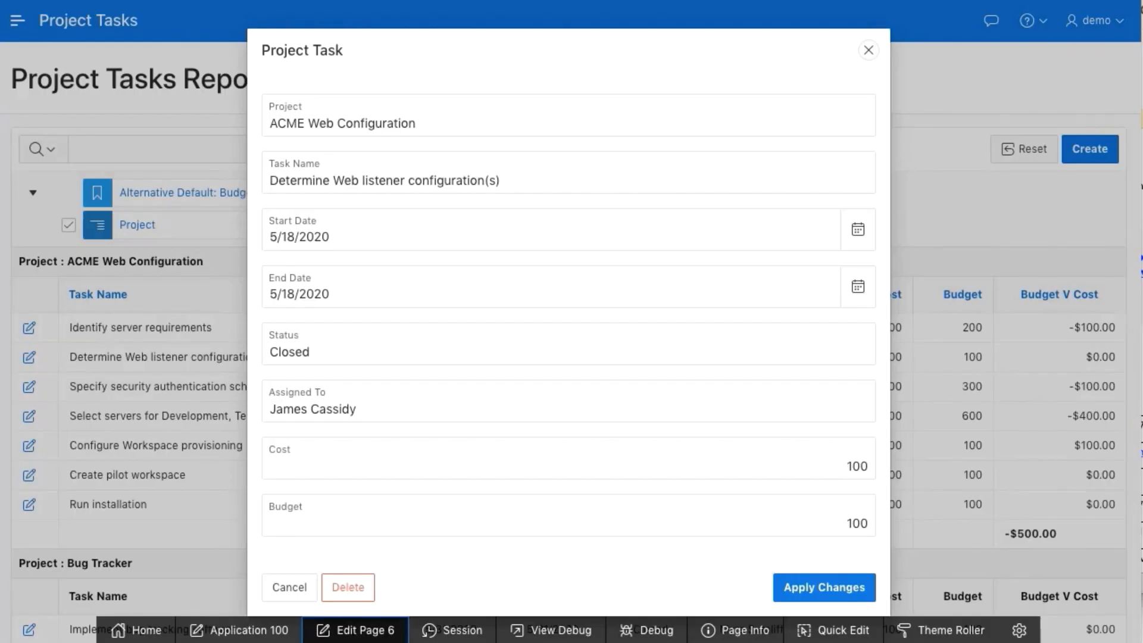
pyautogui.click(290, 594)
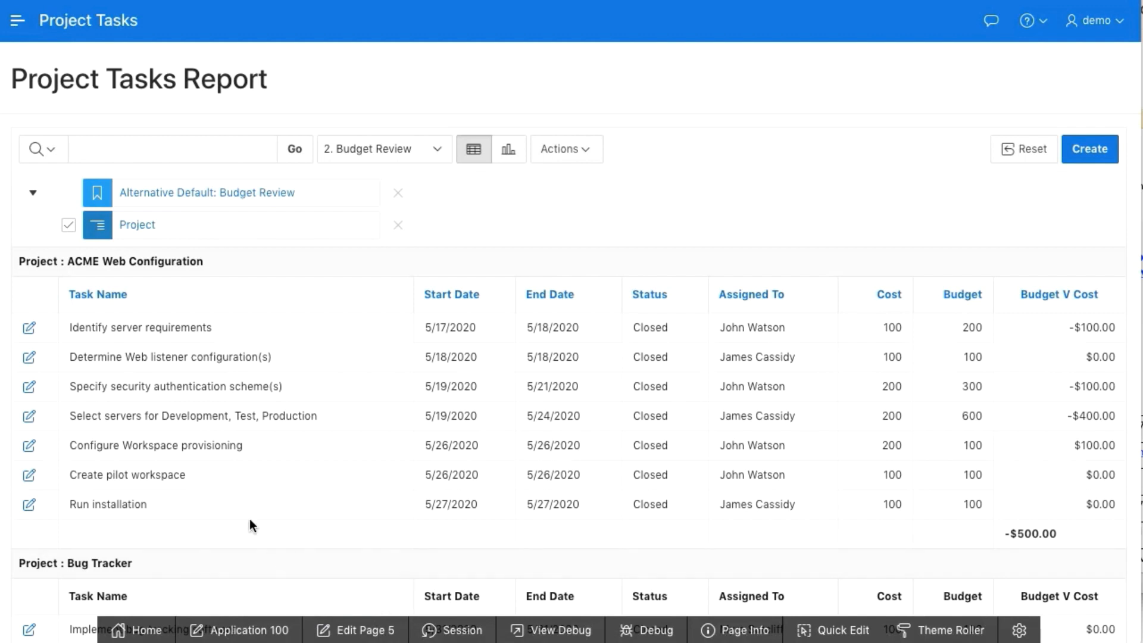
pyautogui.click(30, 357)
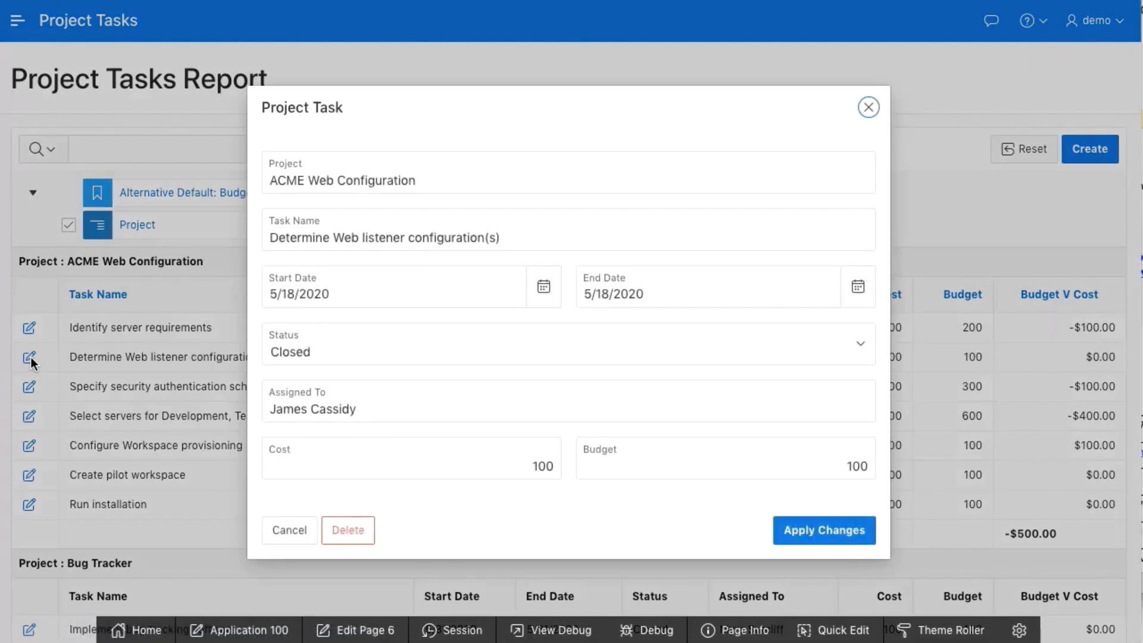
pyautogui.click(384, 346)
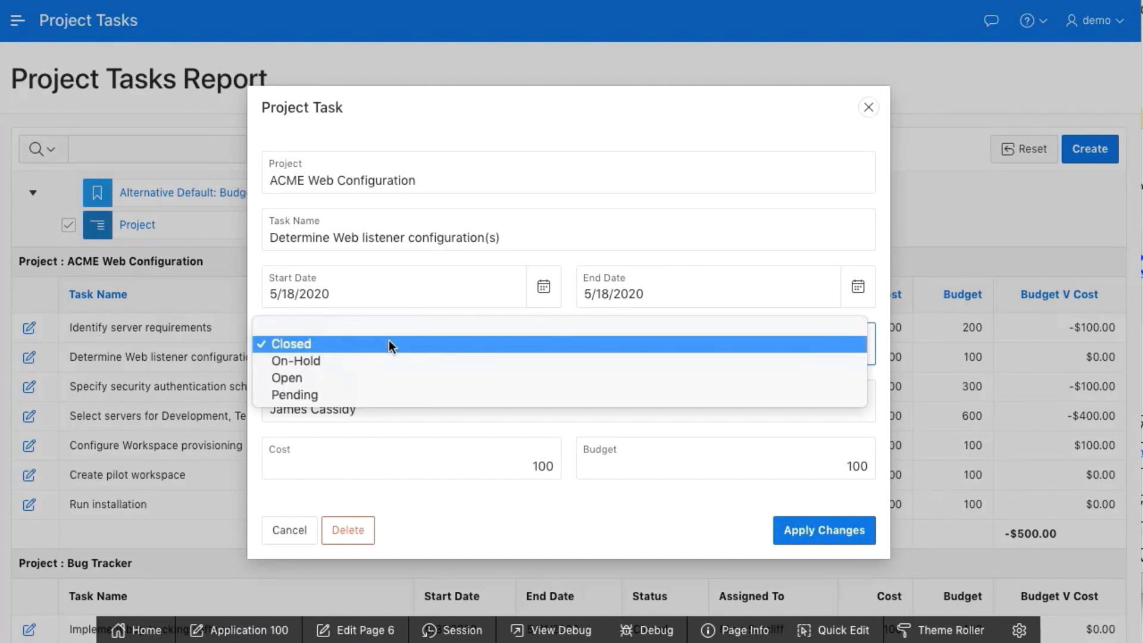
pyautogui.click(279, 538)
pyautogui.click(280, 535)
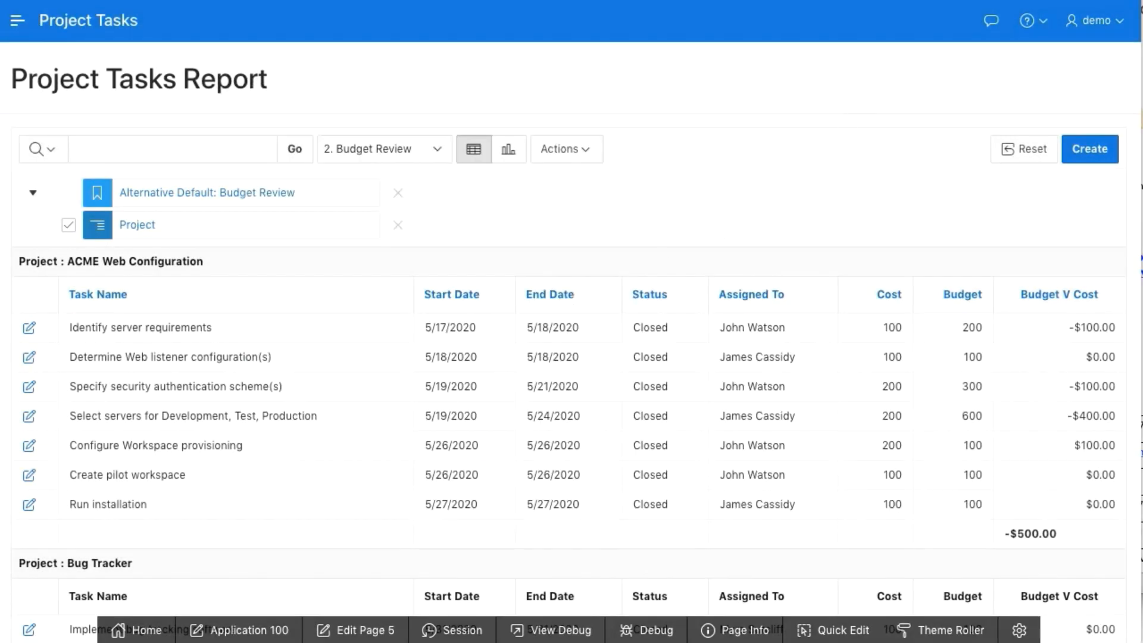
# Step: Open the app's Calendar page (page 7) in Page Designer
pyautogui.click(19, 21)
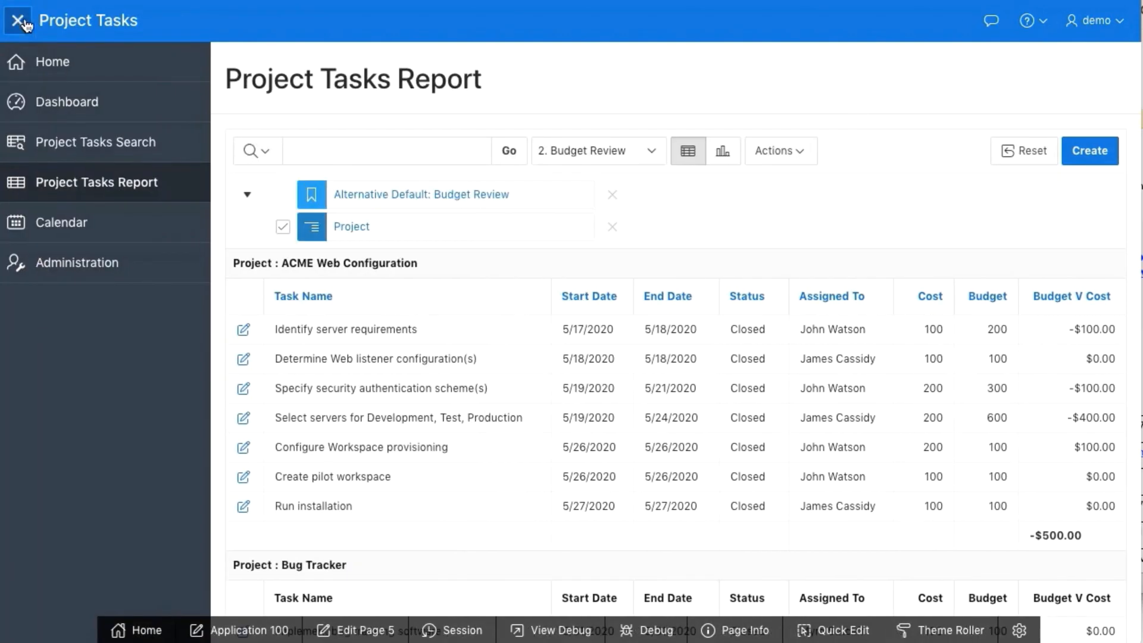
pyautogui.click(59, 225)
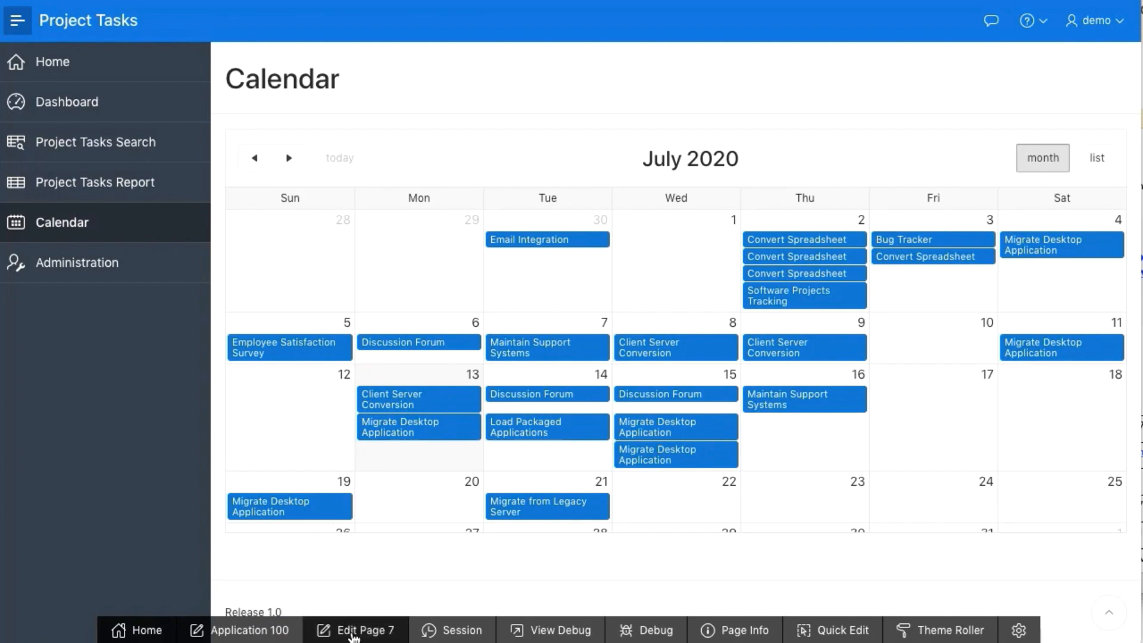
pyautogui.click(354, 635)
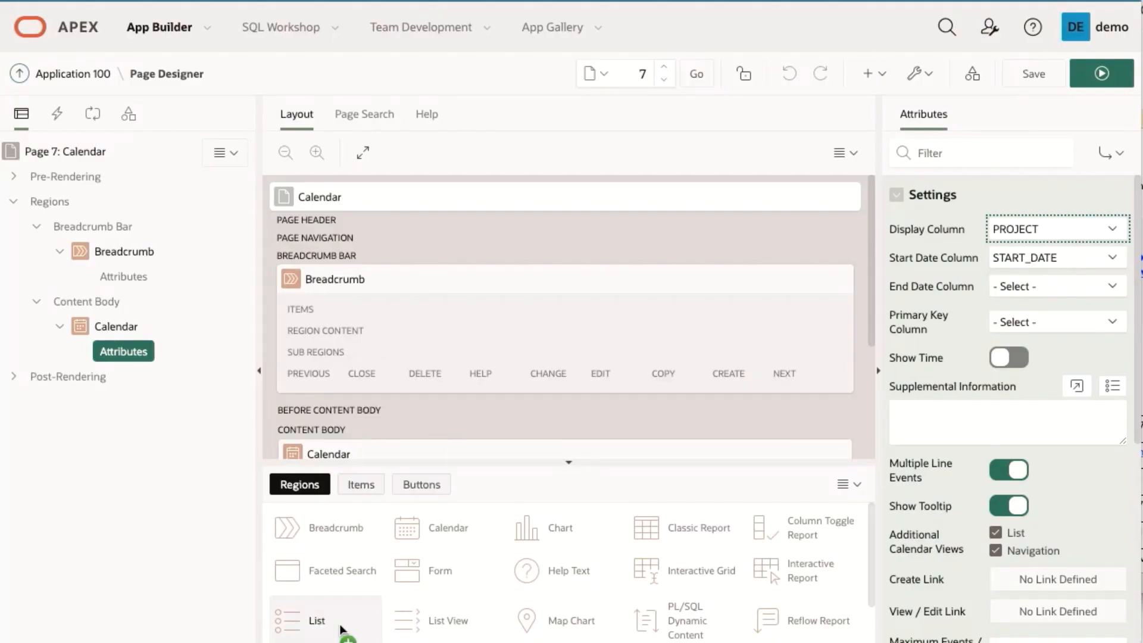
# Step: Set the Calendar's Display Column to TASK_NAME, save and run, then return to editing
pyautogui.click(122, 353)
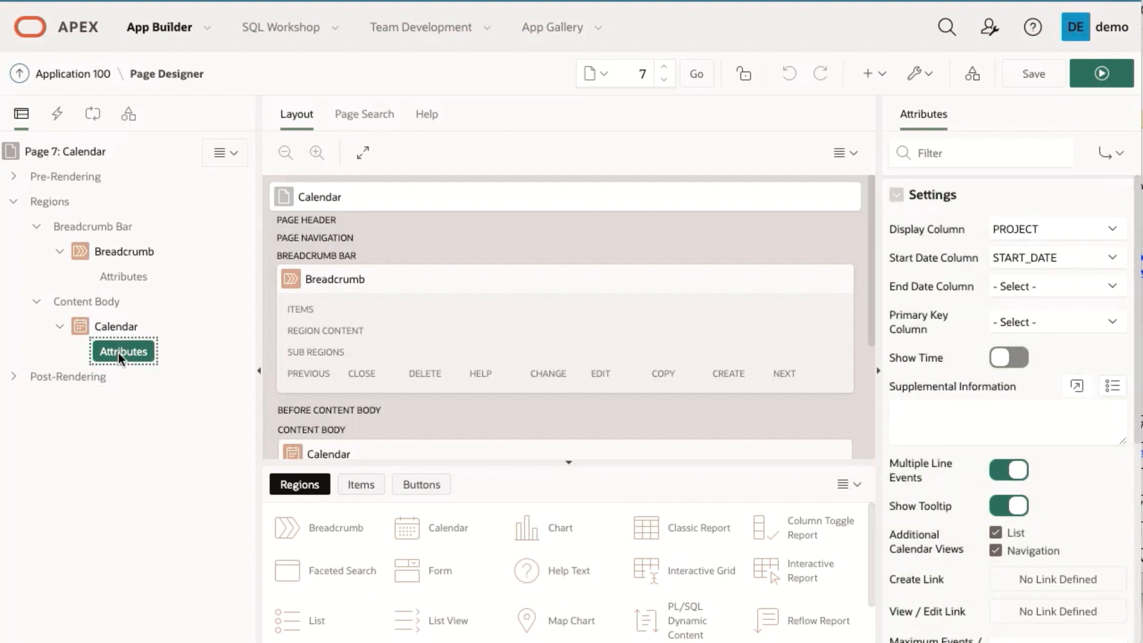
pyautogui.click(1109, 232)
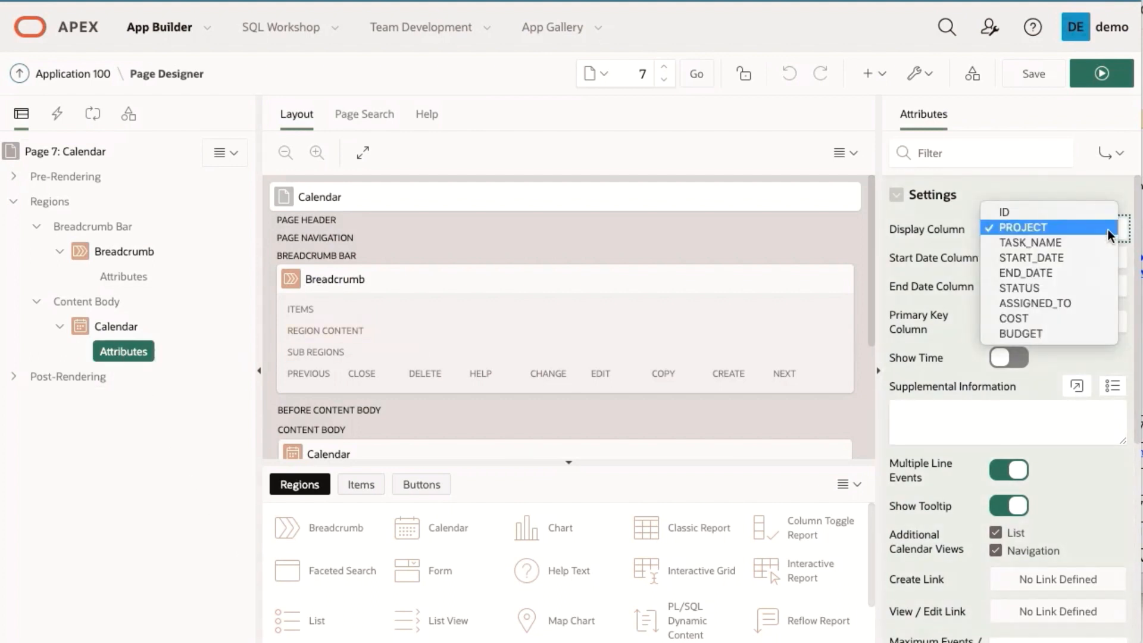
pyautogui.click(1045, 246)
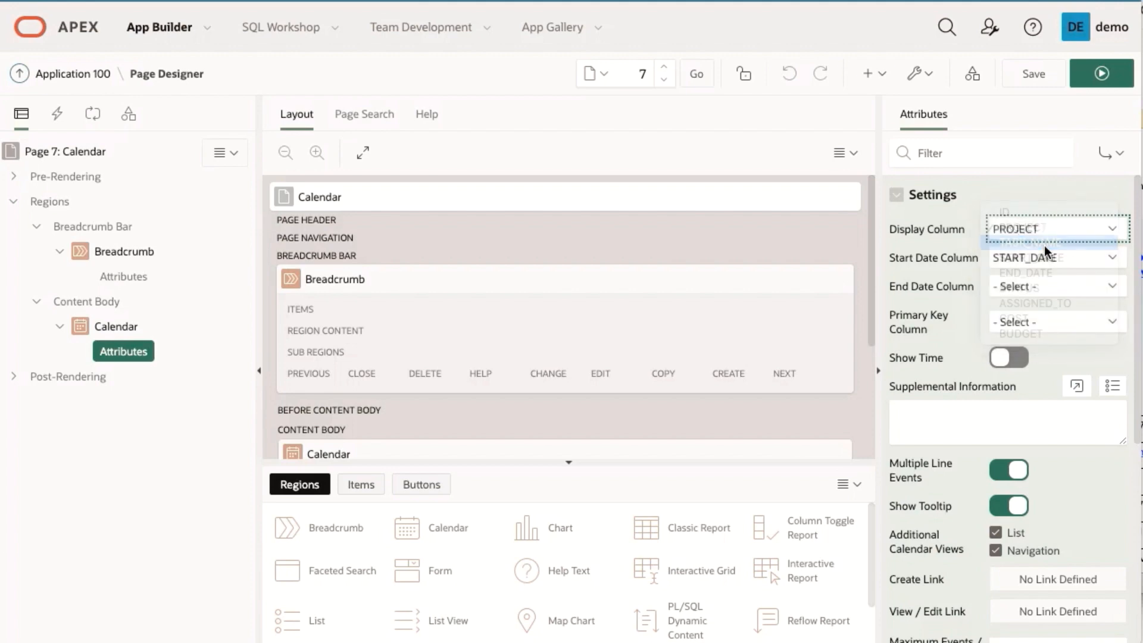
pyautogui.click(1103, 76)
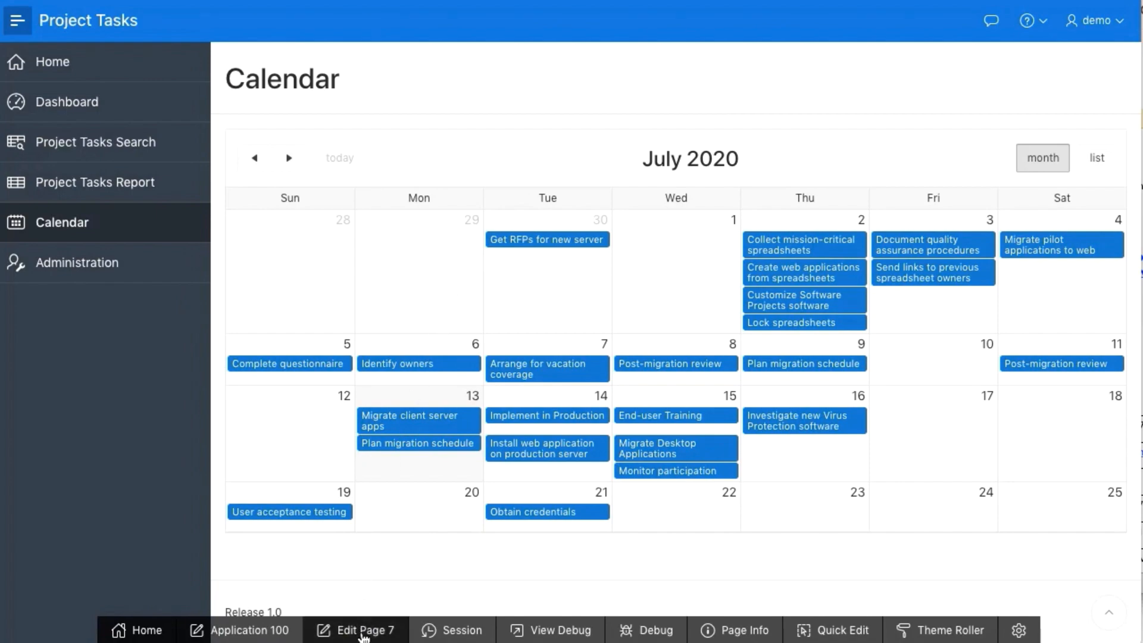
pyautogui.click(363, 633)
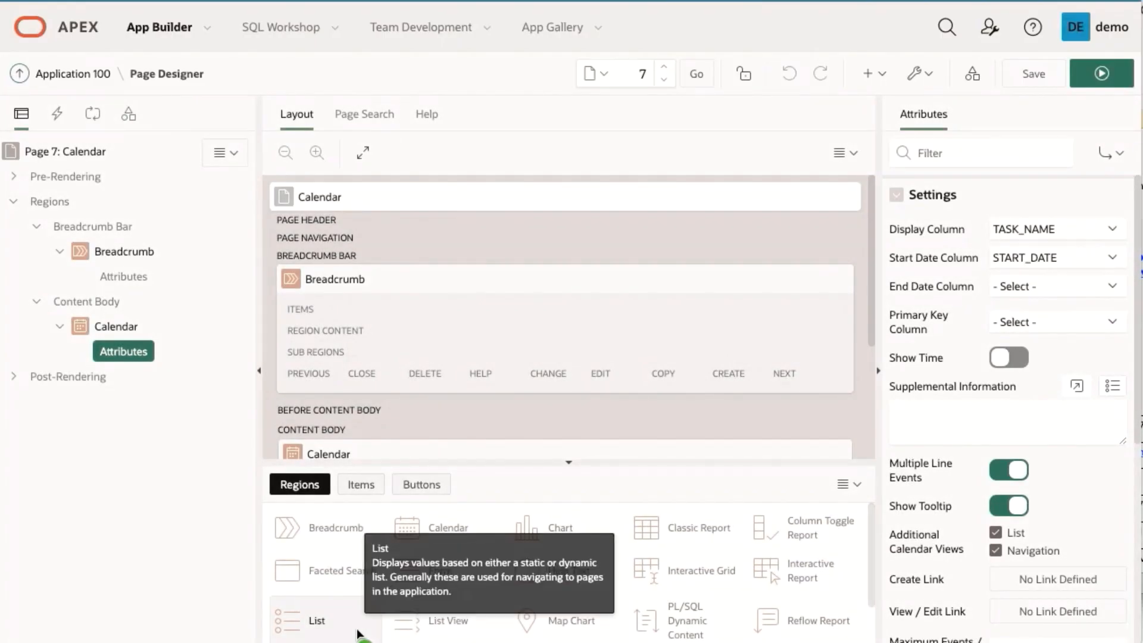
pyautogui.scroll(-2, 1036, 466)
# Step: Point the calendar's View / Edit Link at page 4, setting P4_ID to &ID. and clearing cache 4
pyautogui.click(1037, 466)
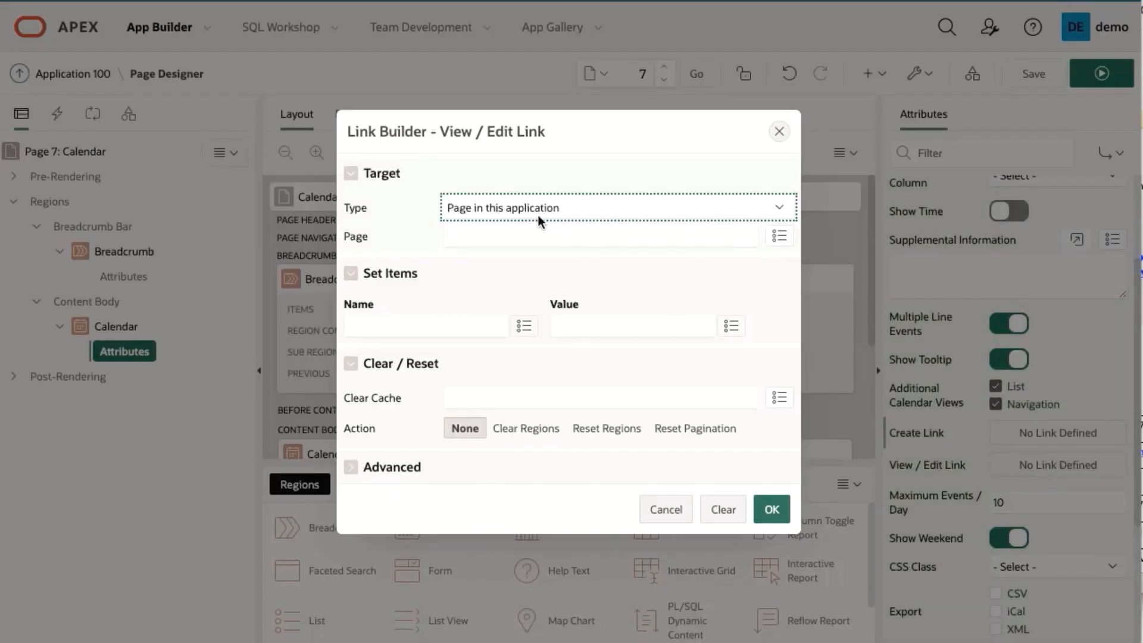
pyautogui.click(785, 238)
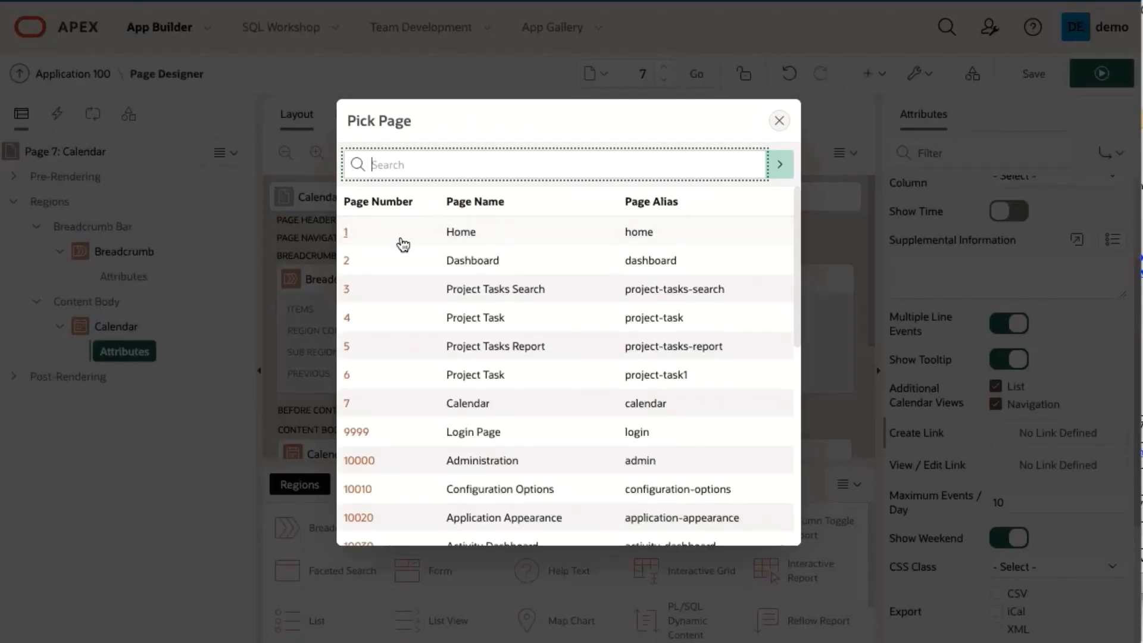
pyautogui.click(344, 318)
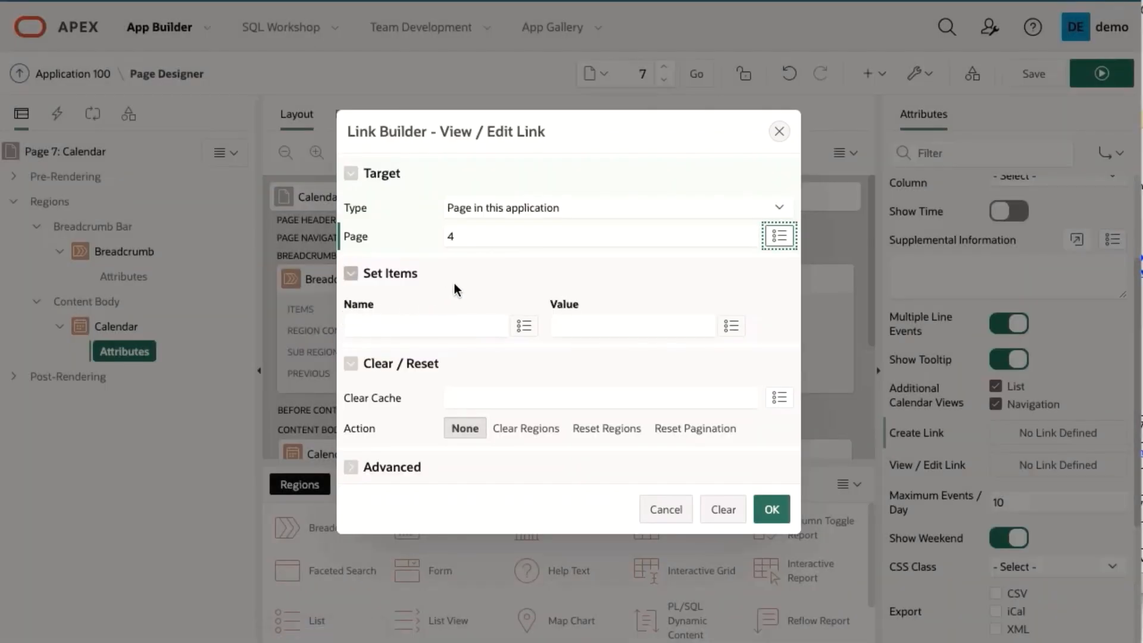
pyautogui.click(530, 330)
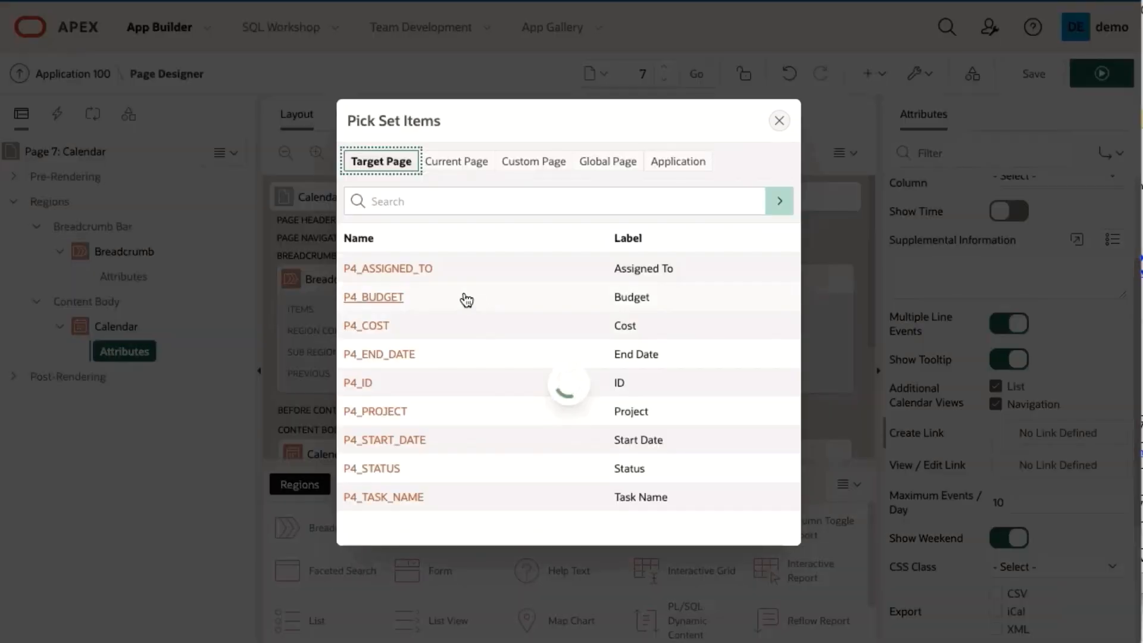
pyautogui.click(364, 387)
pyautogui.click(593, 327)
pyautogui.write('&ID.')
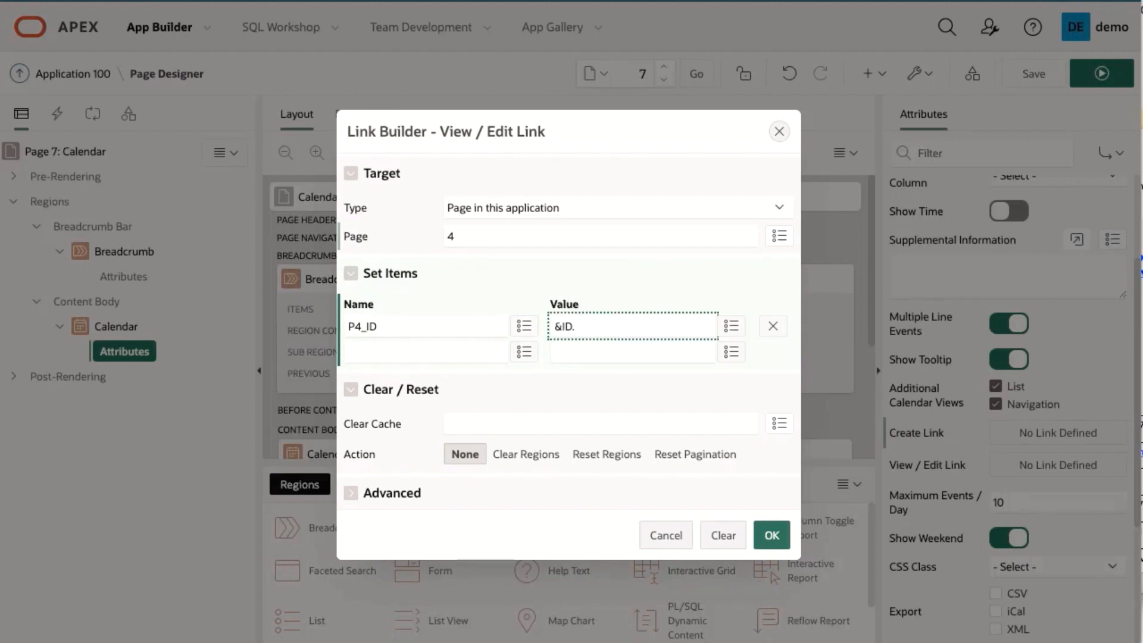
pyautogui.click(503, 424)
pyautogui.write('4')
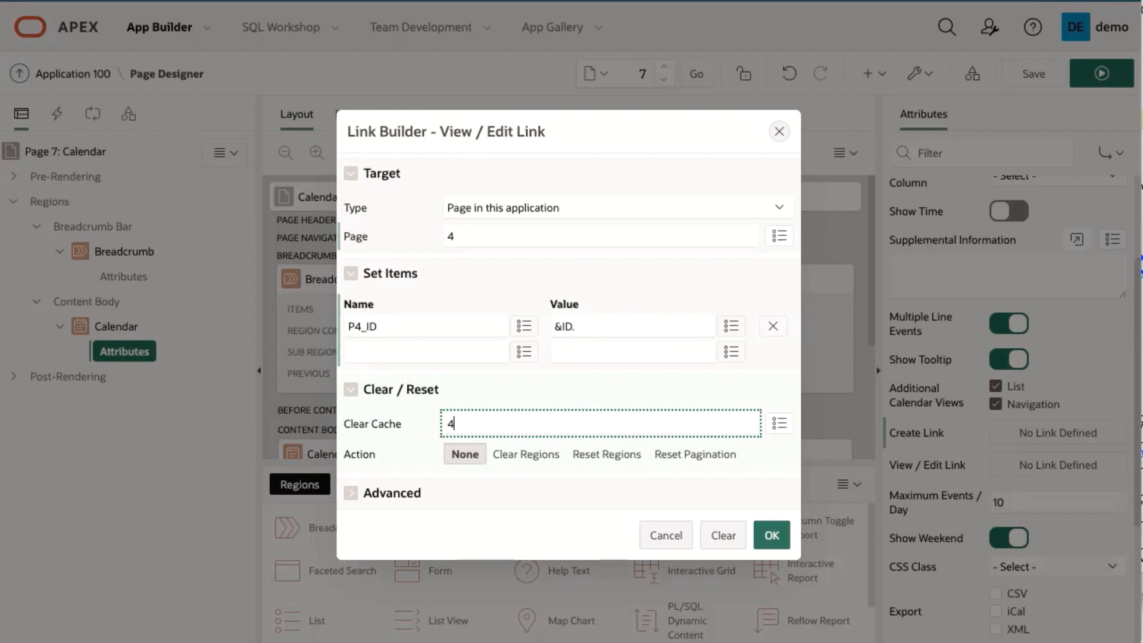
pyautogui.click(772, 538)
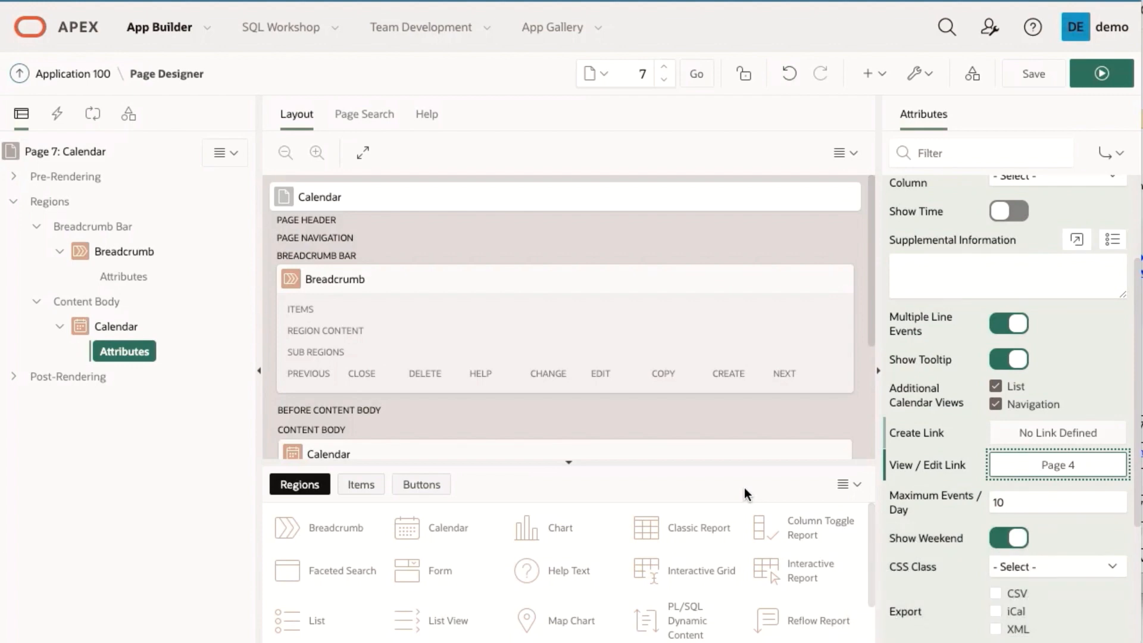
pyautogui.click(66, 151)
# Step: Create a 'Refresh Calendar' dynamic action on the Calendar region triggered by Dialog Closed
pyautogui.rightClick(108, 327)
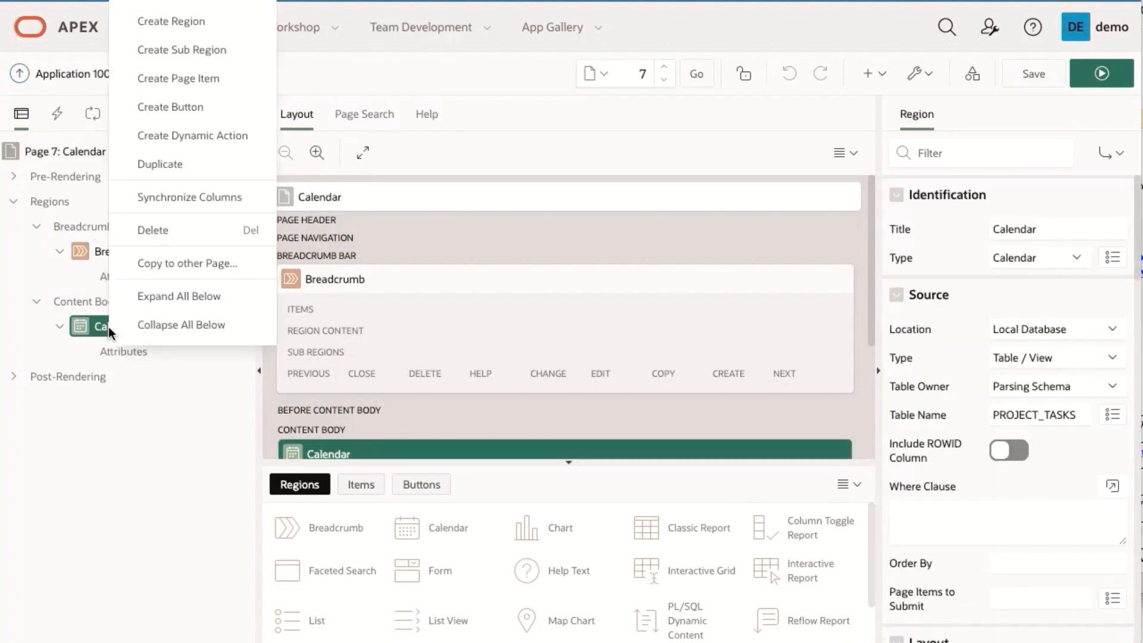
pyautogui.click(227, 142)
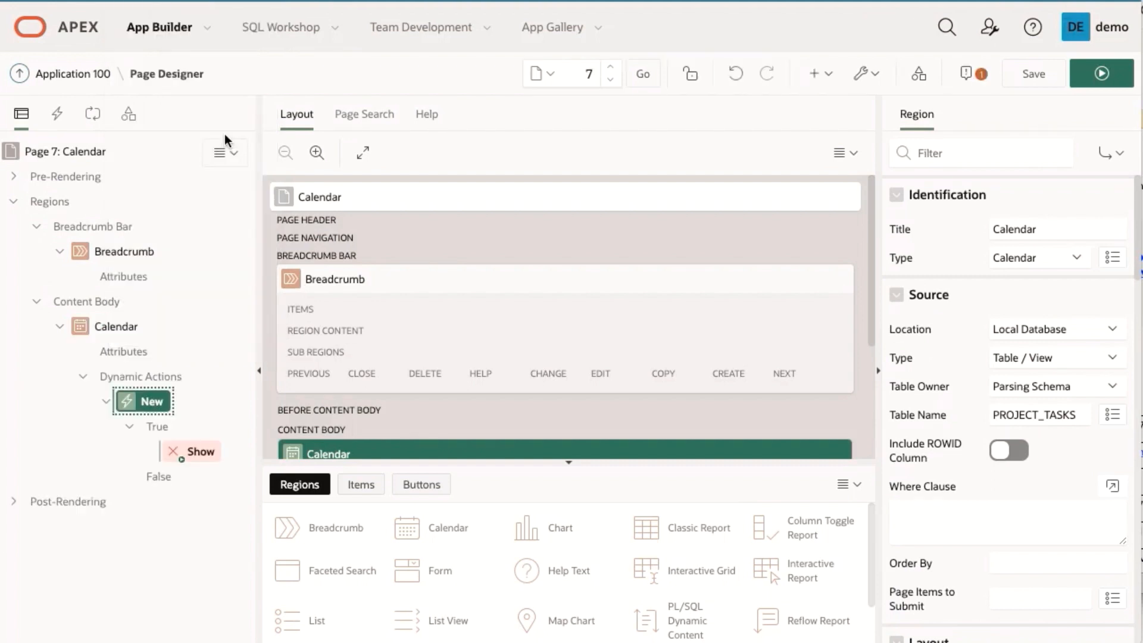
pyautogui.write('Refr')
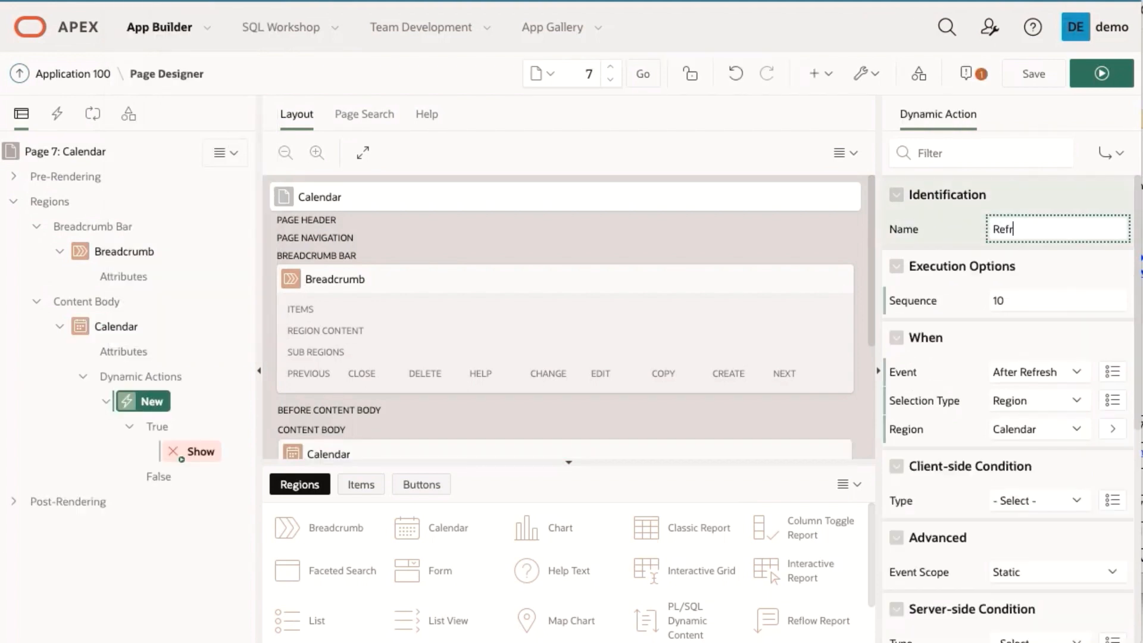
pyautogui.write('esh Calendar')
pyautogui.click(1138, 354)
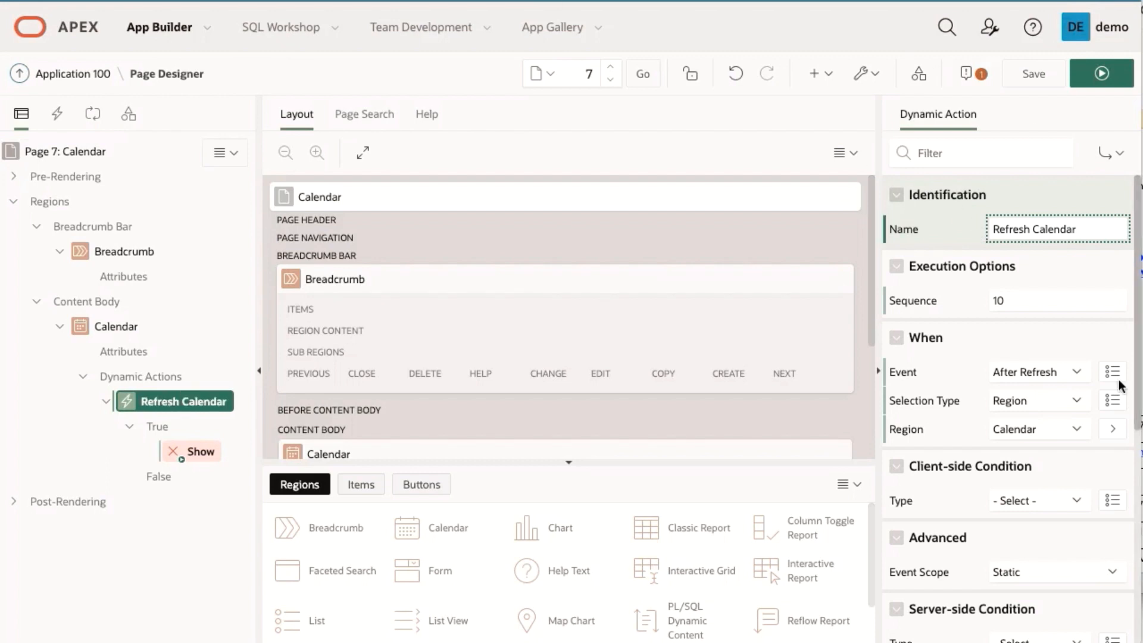
pyautogui.click(1025, 375)
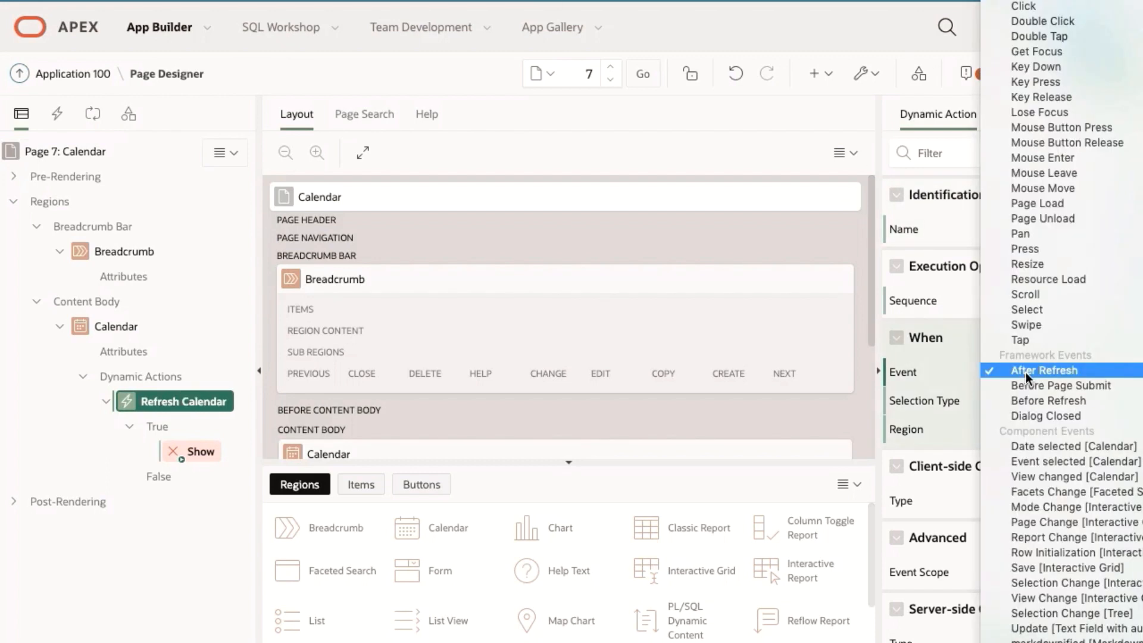
pyautogui.click(1030, 416)
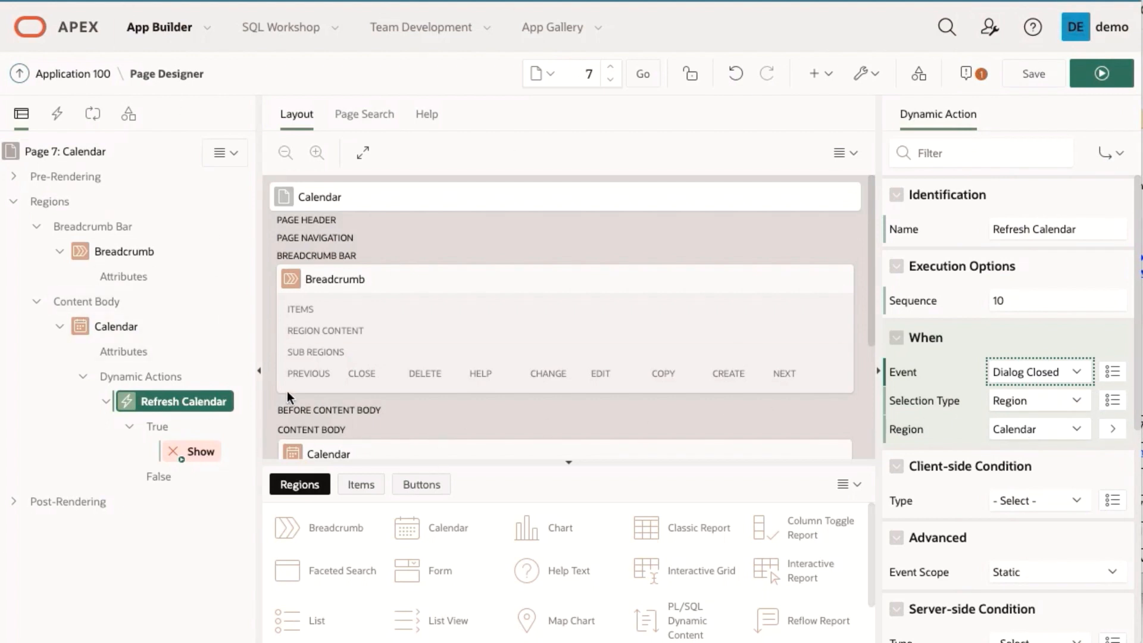
# Step: Make its action Refresh the Calendar region, then save and run the page
pyautogui.click(206, 454)
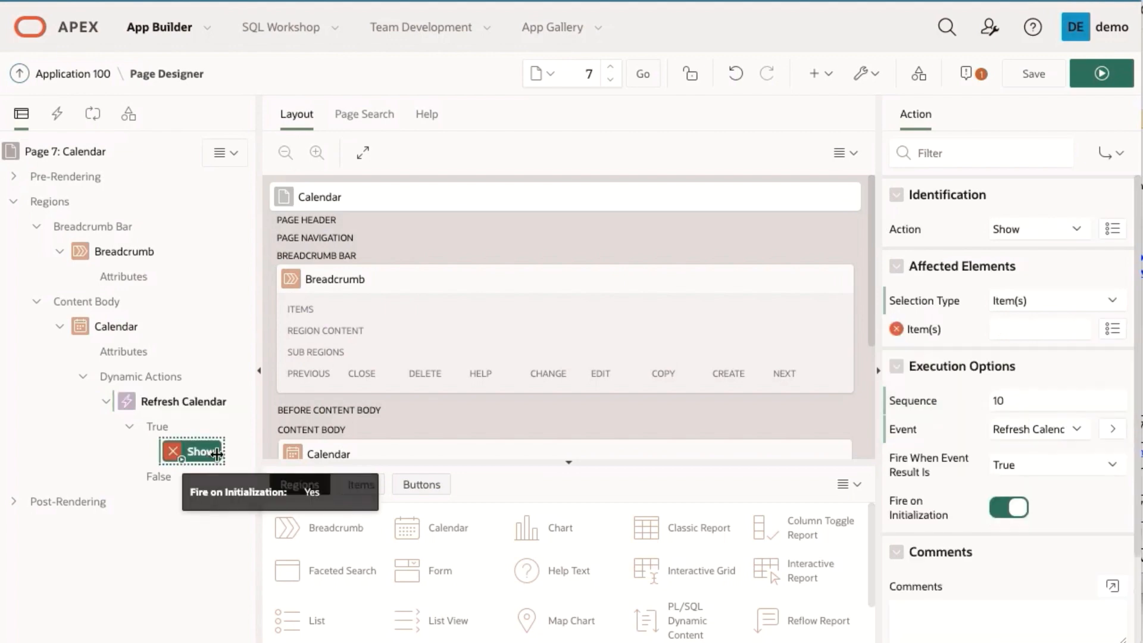
pyautogui.click(1052, 238)
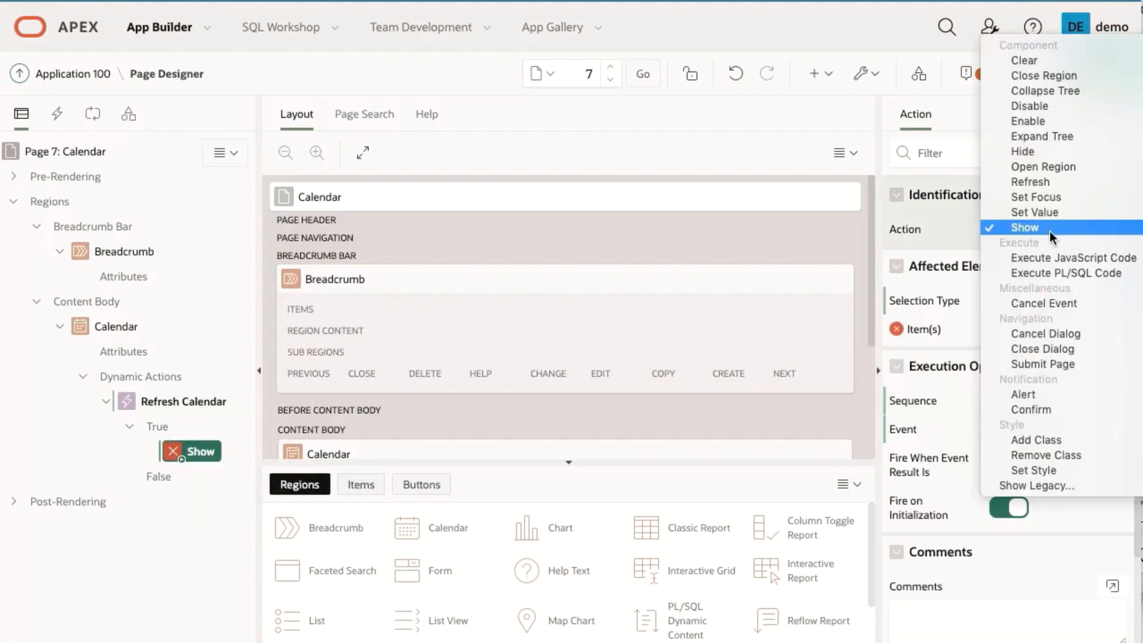
pyautogui.click(1033, 180)
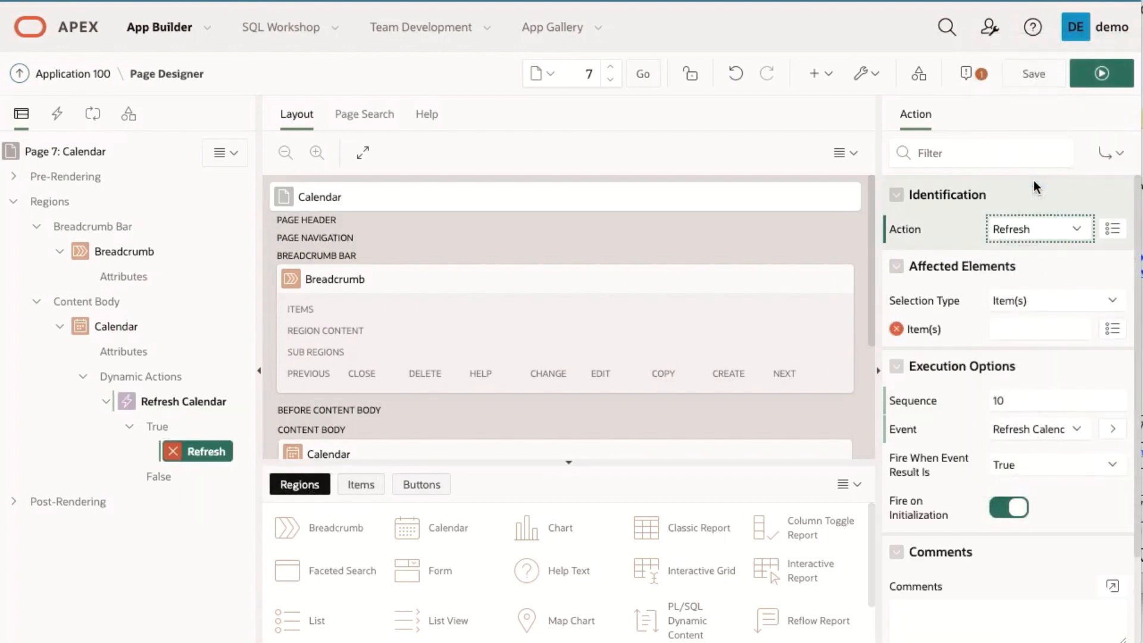
pyautogui.click(1039, 301)
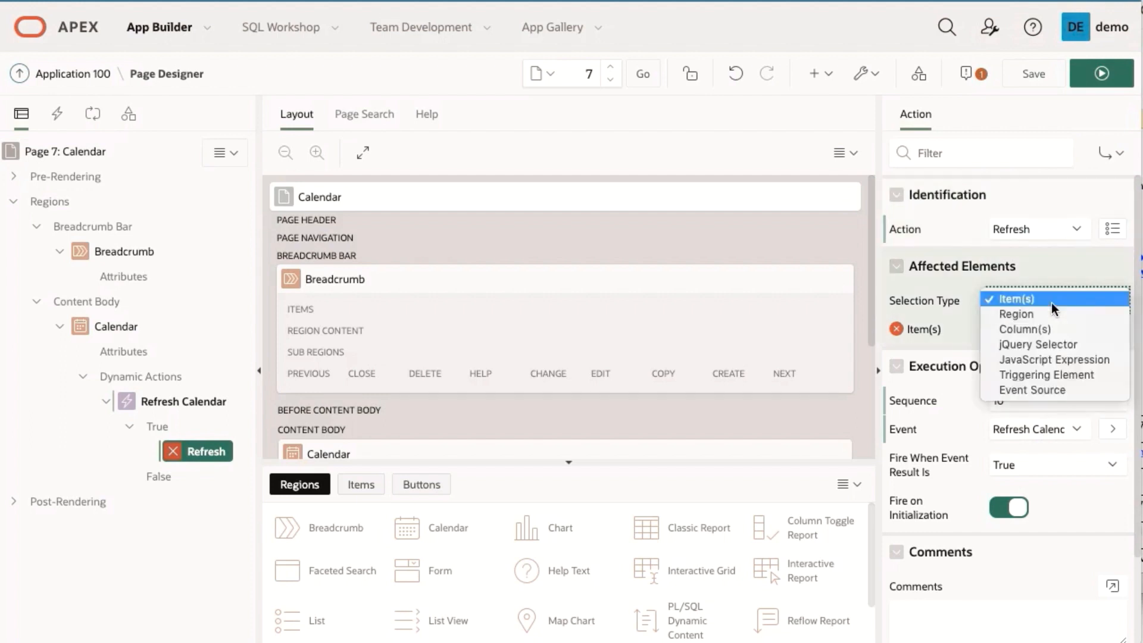
pyautogui.click(1028, 315)
pyautogui.click(1072, 329)
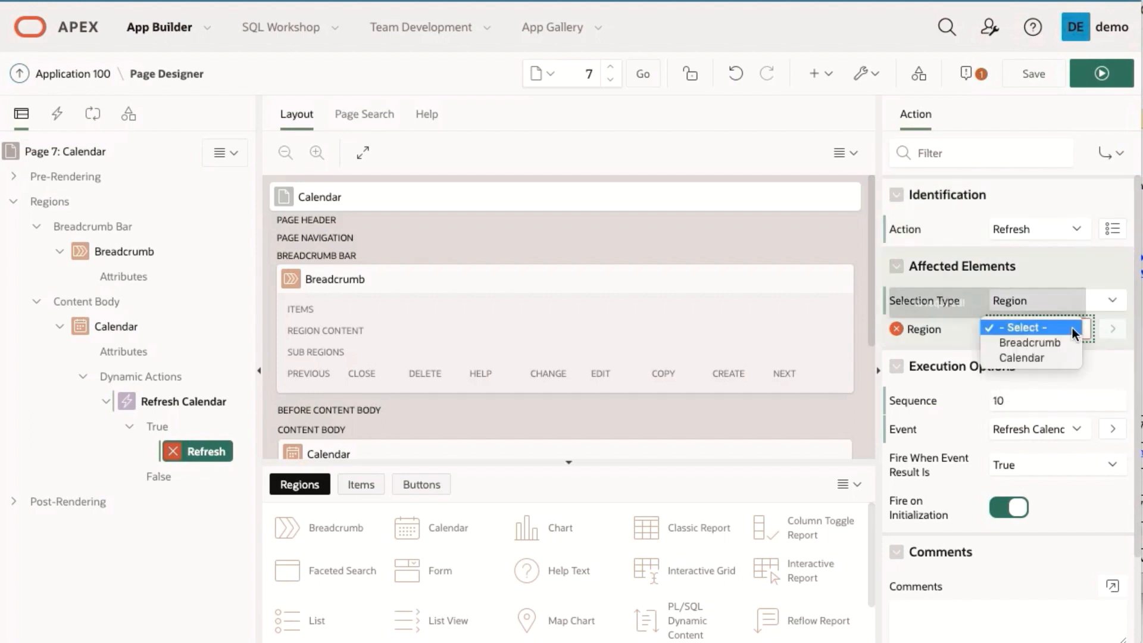
pyautogui.click(1032, 356)
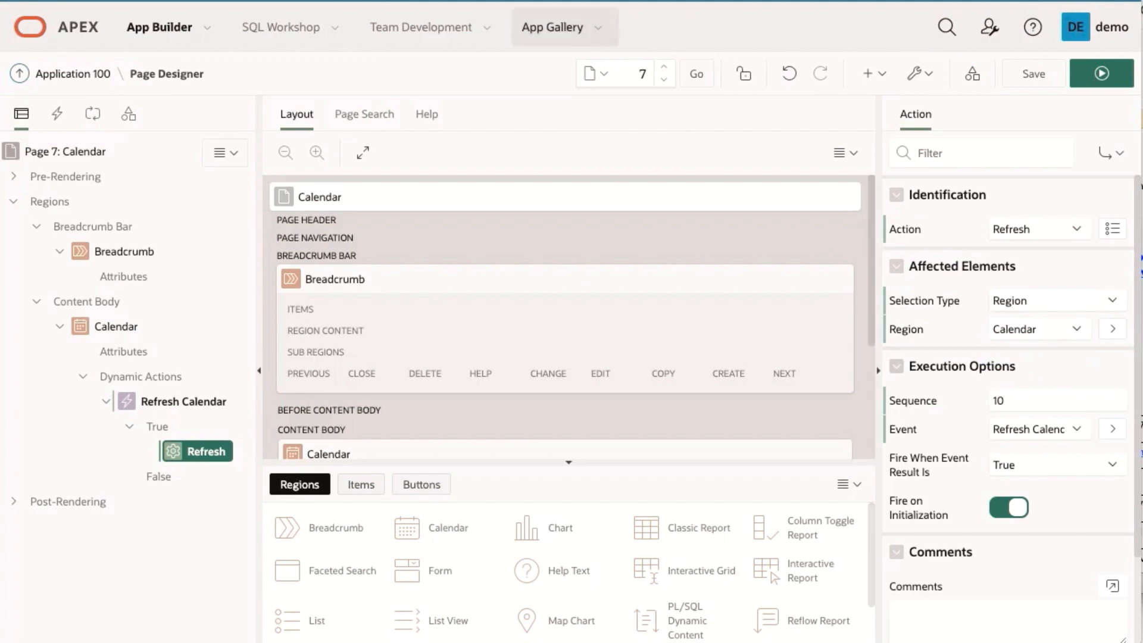
pyautogui.click(1092, 77)
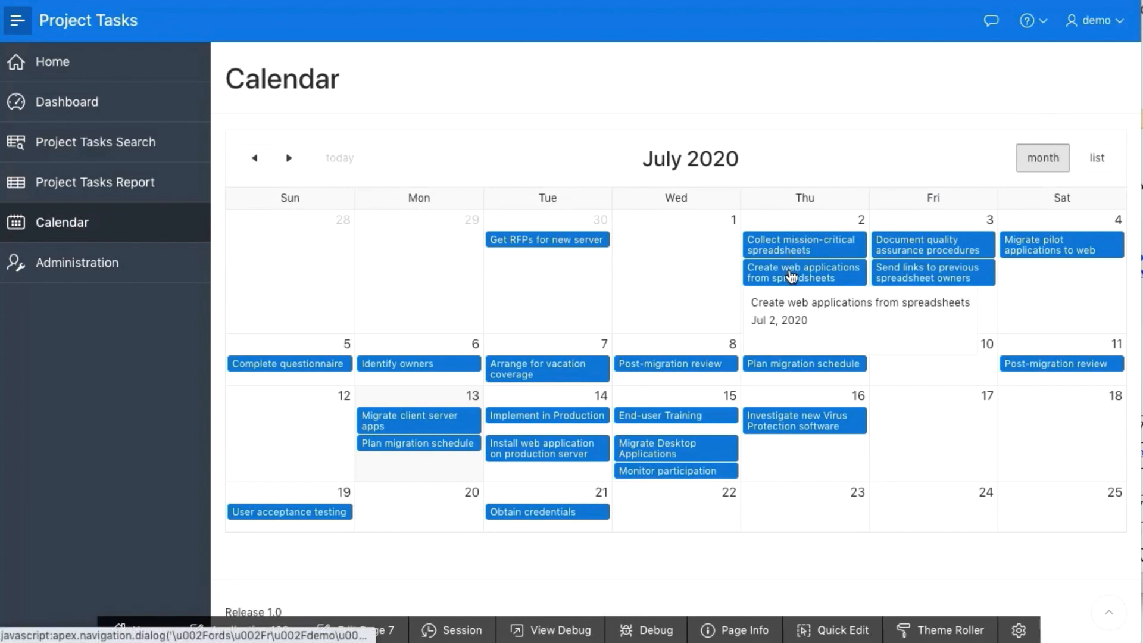
# Step: Change the Create web applications from spreadsheets task's start date to July 7 and apply
pyautogui.click(791, 275)
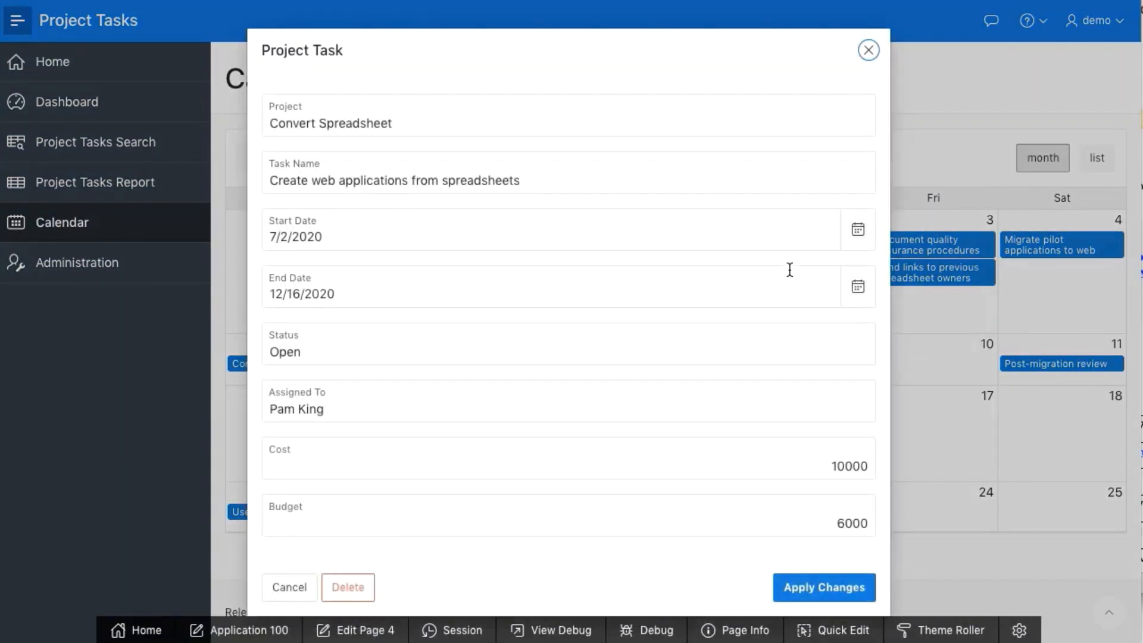
pyautogui.click(858, 230)
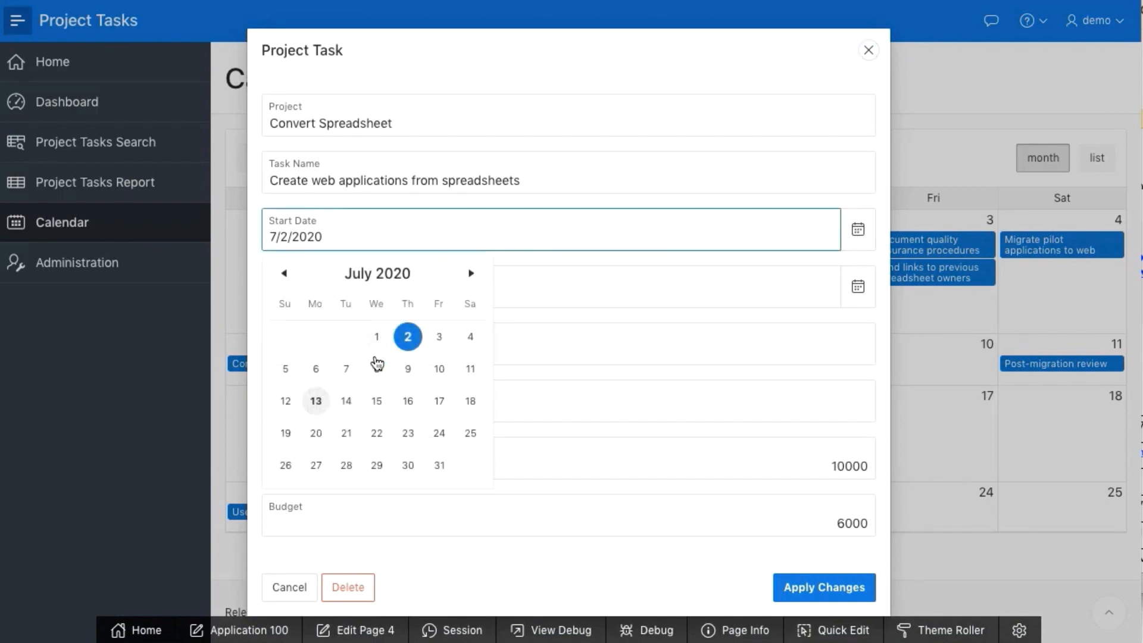
pyautogui.click(348, 370)
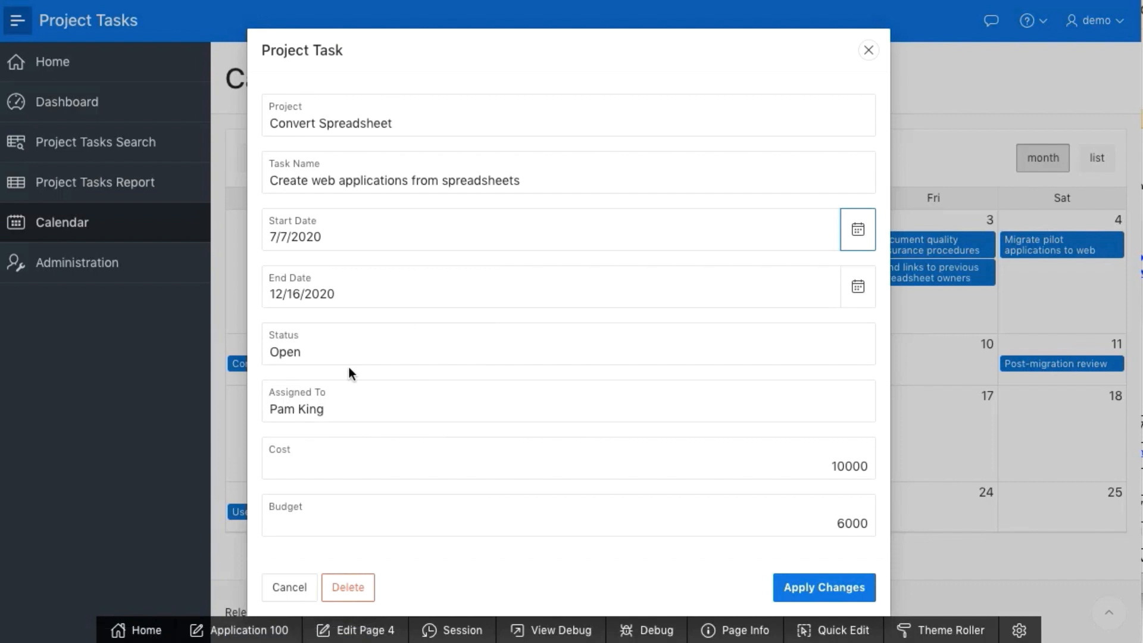
pyautogui.click(816, 590)
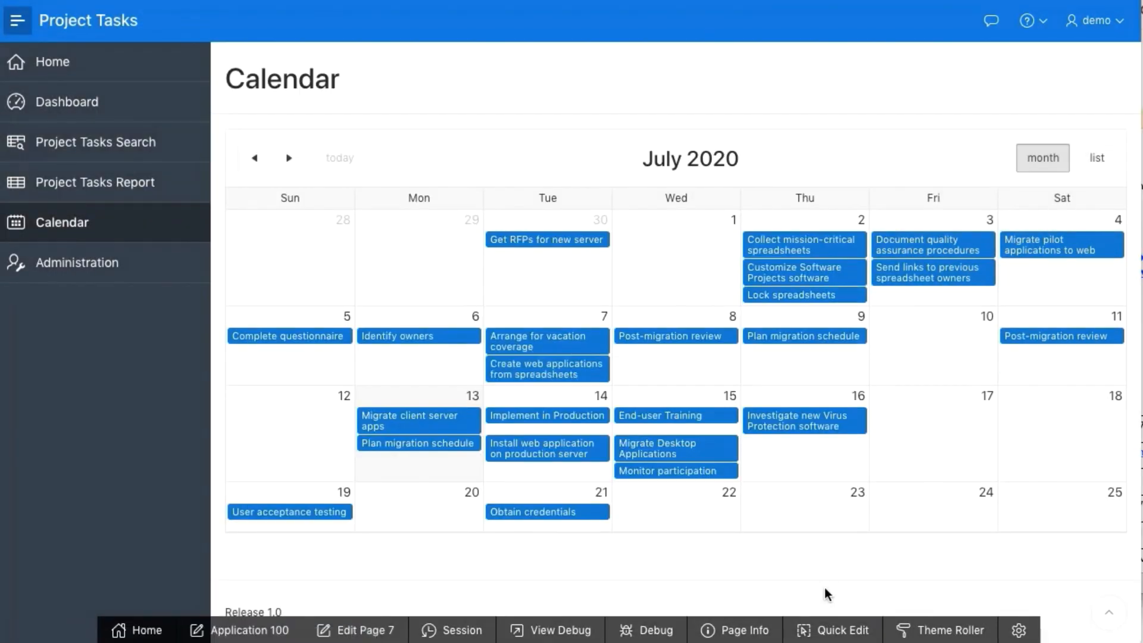